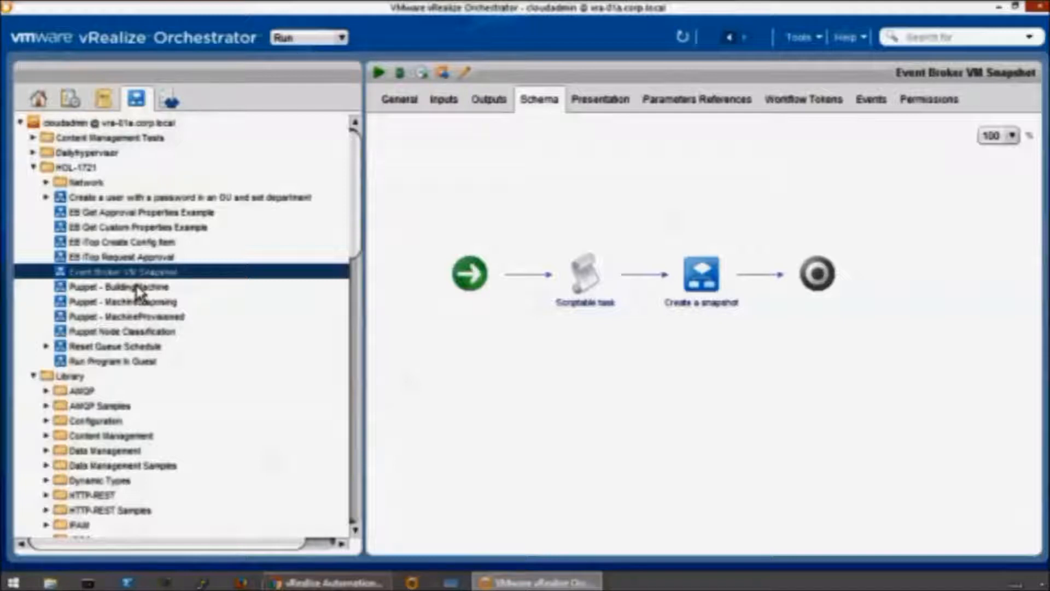
- Open the Puppet - BuildingMachine workflow and examine the Scriptable task and Add DNS elements in its schema
click(137, 286)
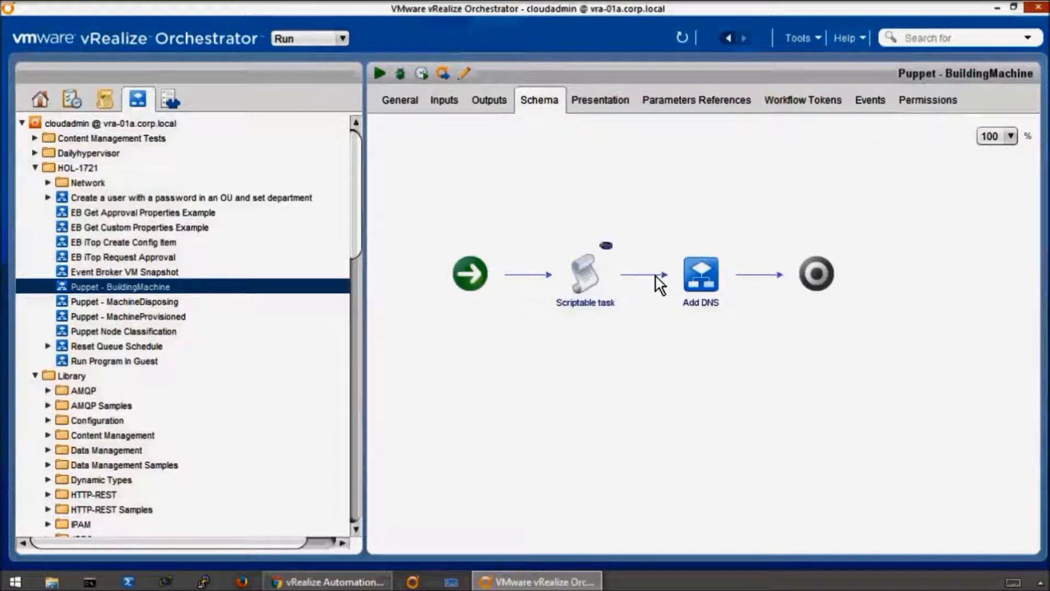
mouse_move(707, 275)
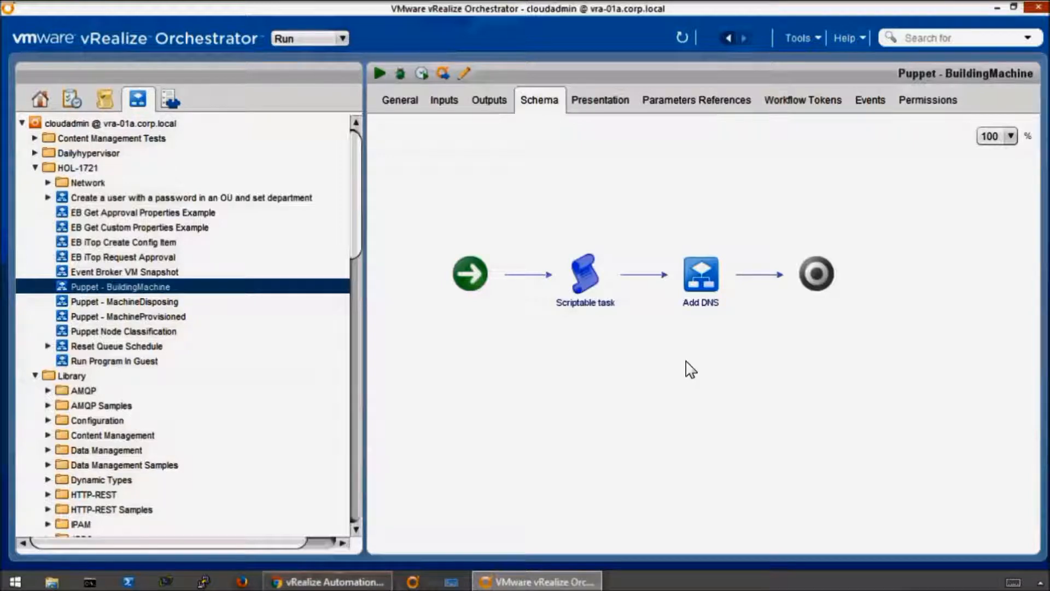
- In the Puppet - MachineProvisioned workflow, inspect the Install Linux Agent element's inputs, outputs, visual binding and exception details
click(131, 316)
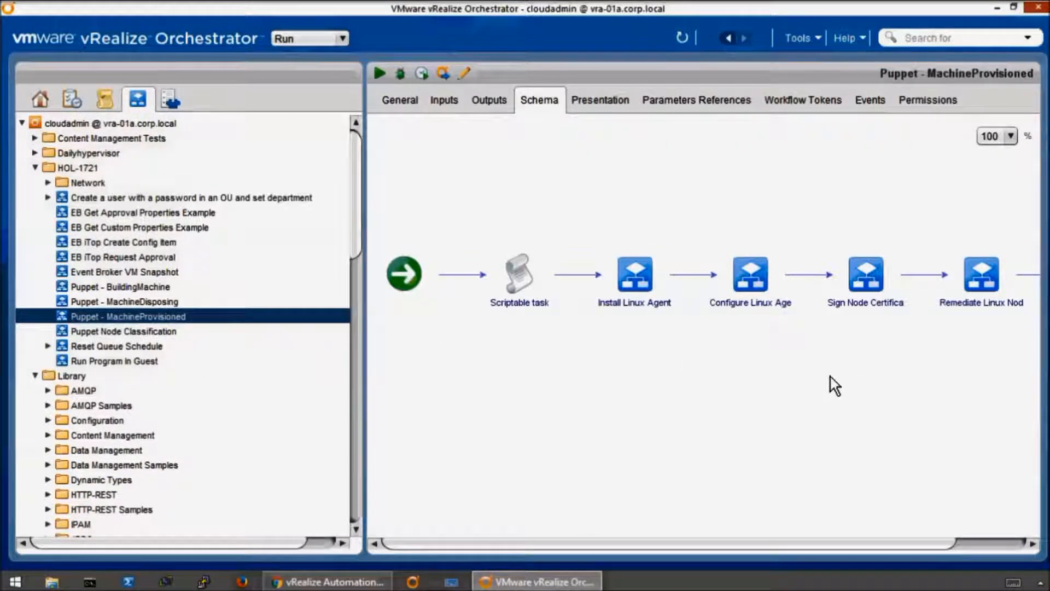
double_click(653, 268)
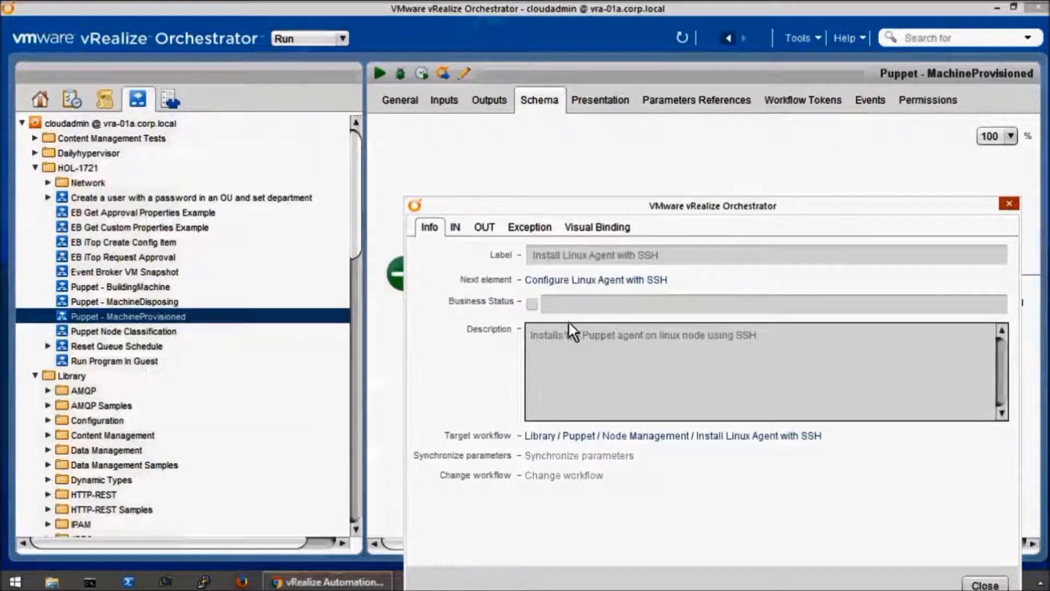
click(460, 232)
click(486, 225)
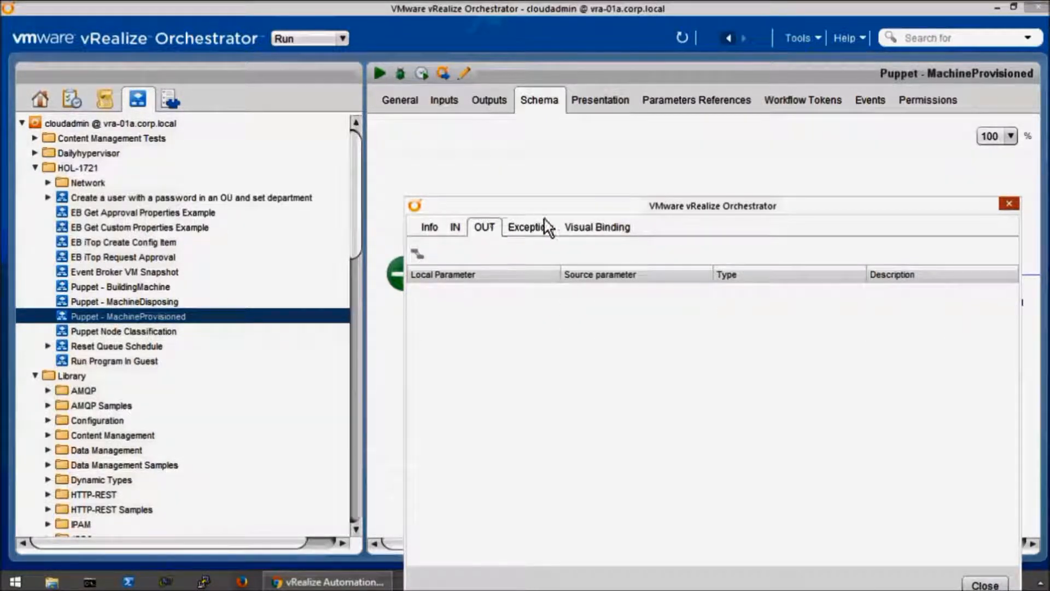
click(586, 227)
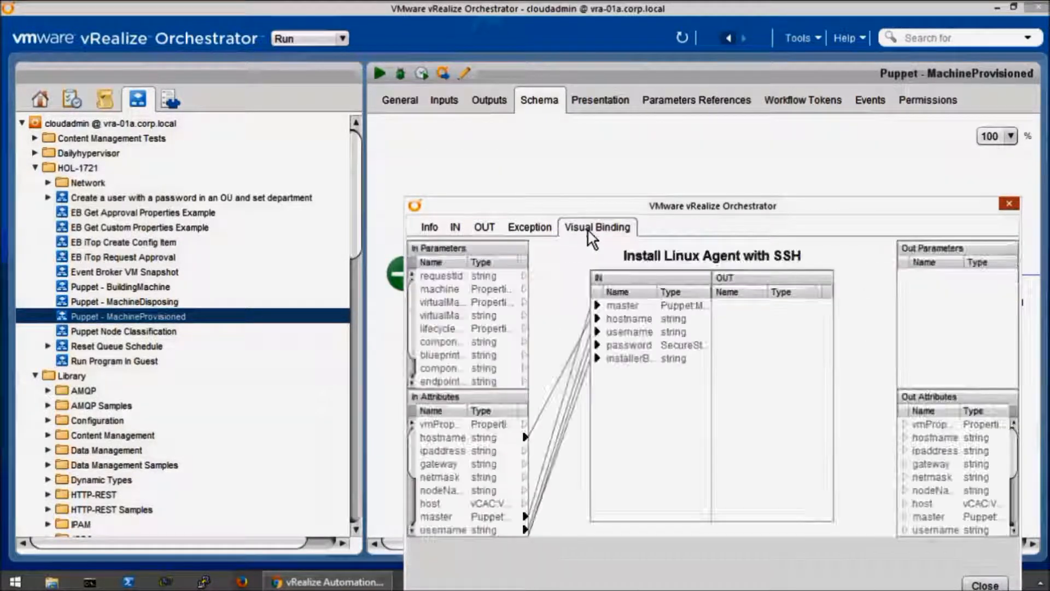
click(547, 225)
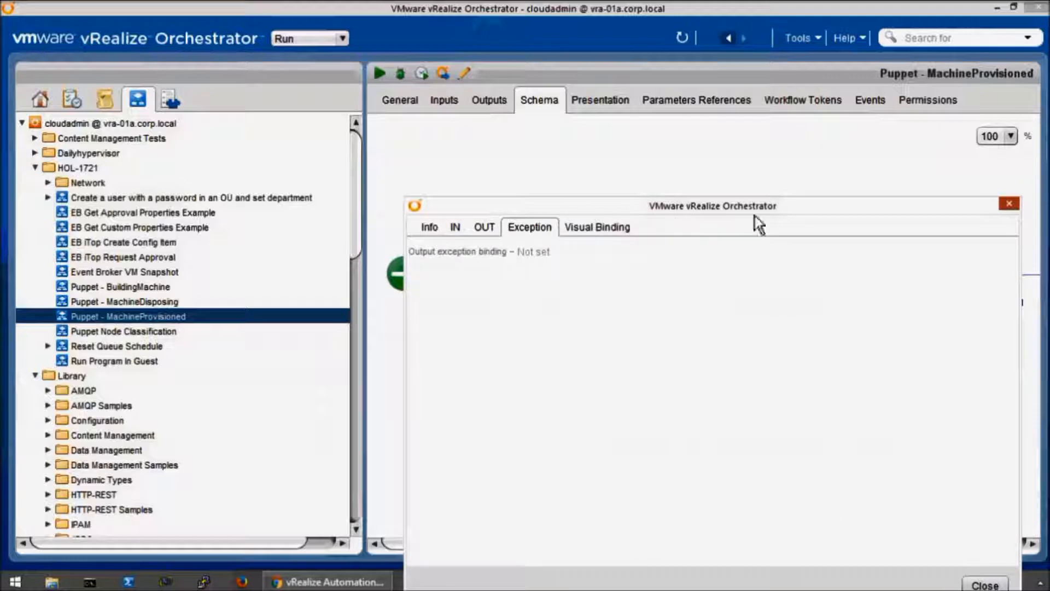
click(1009, 204)
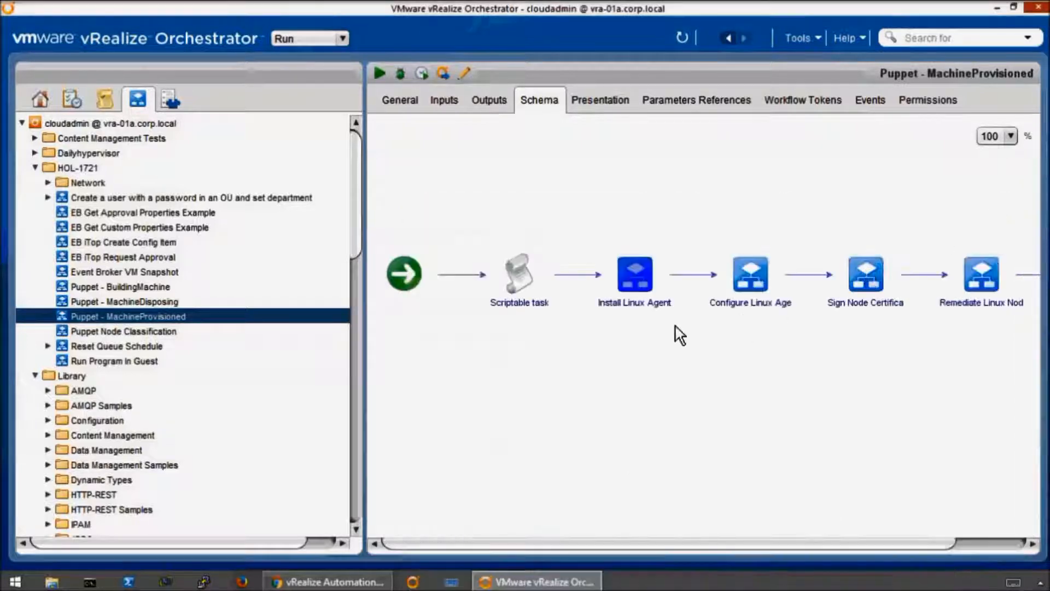
- Go through the remaining MachineProvisioned schema elements, from Configure Linux Agent to Remediate Linux Node and the workflow's end
click(757, 271)
click(866, 271)
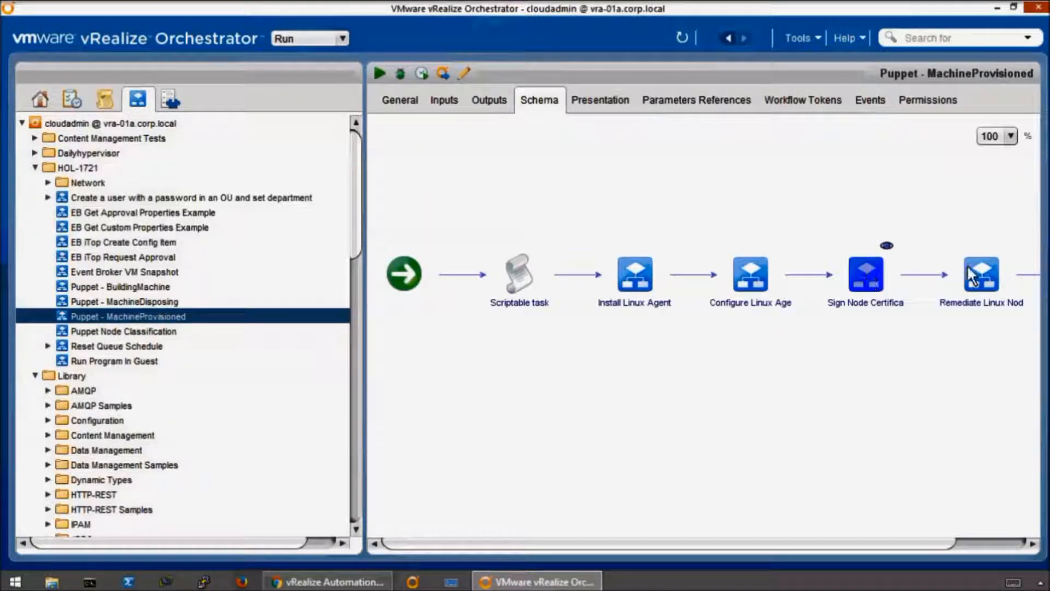
drag(918, 544, 1000, 543)
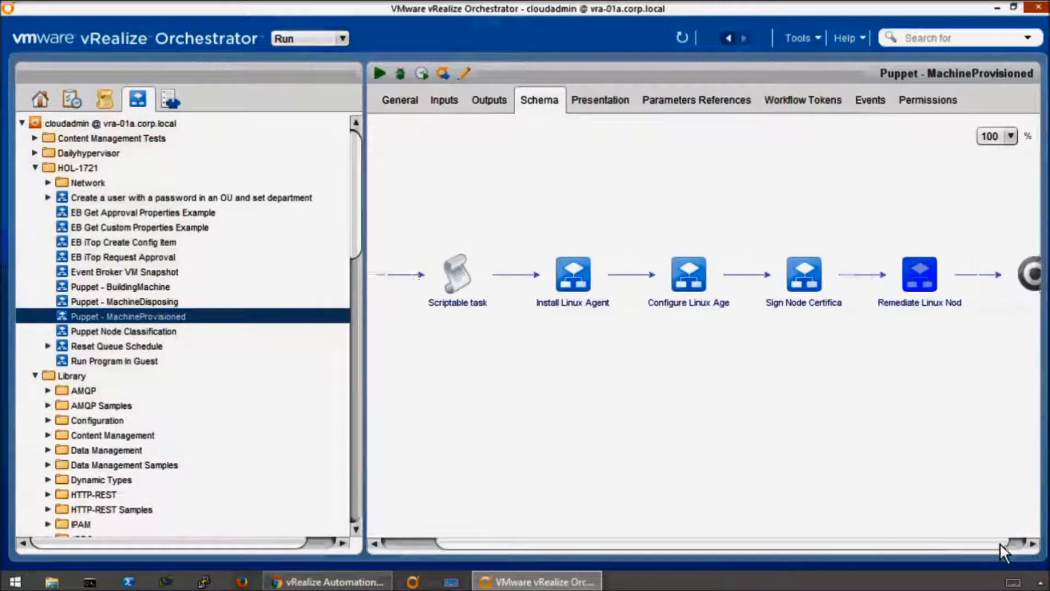
drag(792, 545, 644, 429)
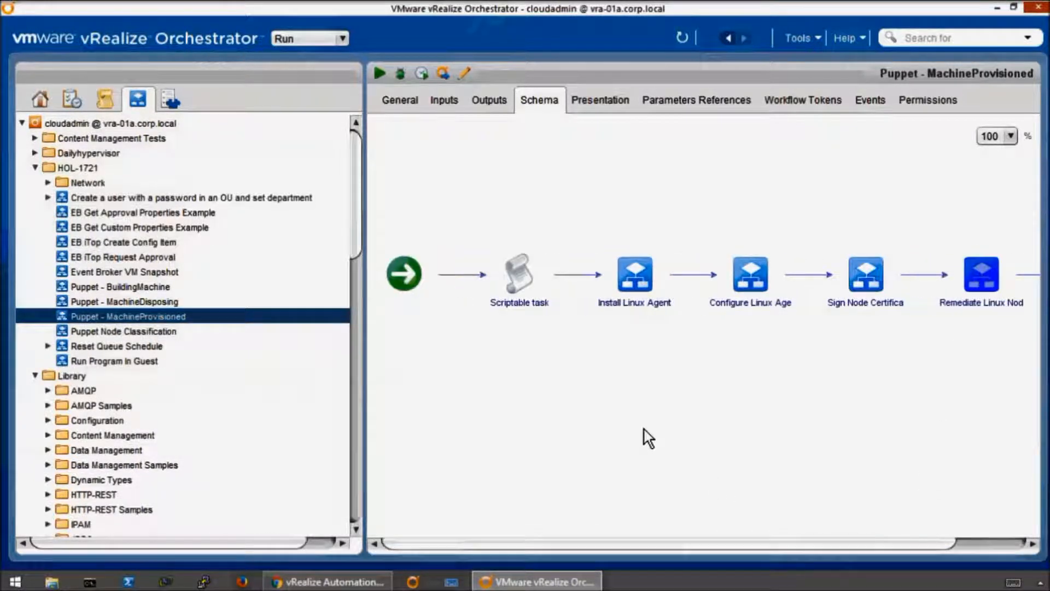
- Read through the full script of the Scriptable task in the Puppet - MachineProvisioned workflow and close its details
click(523, 270)
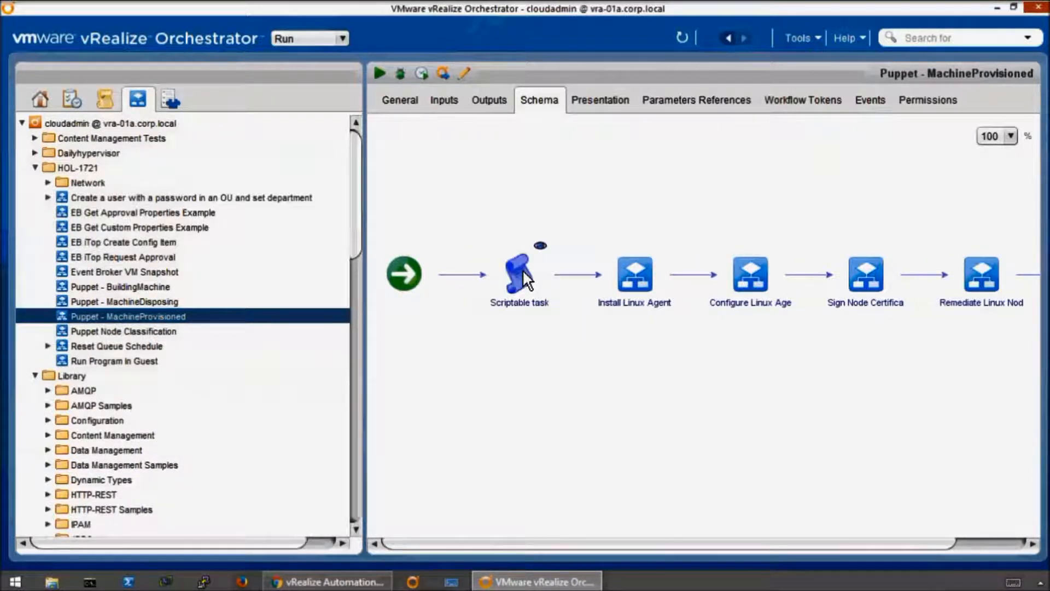
click(541, 248)
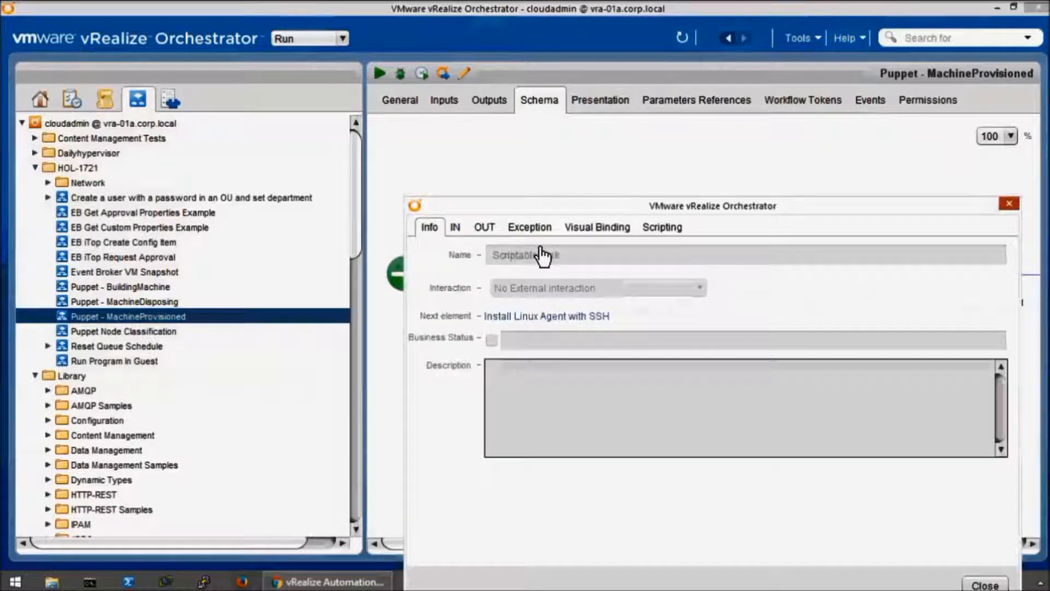
click(663, 227)
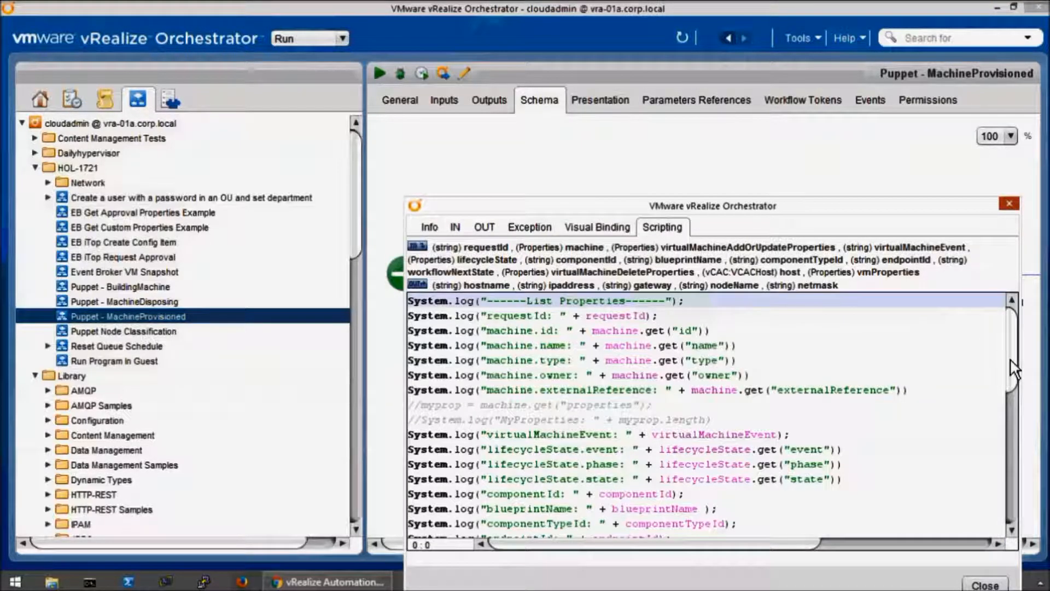
scroll(901, 452, down, 5)
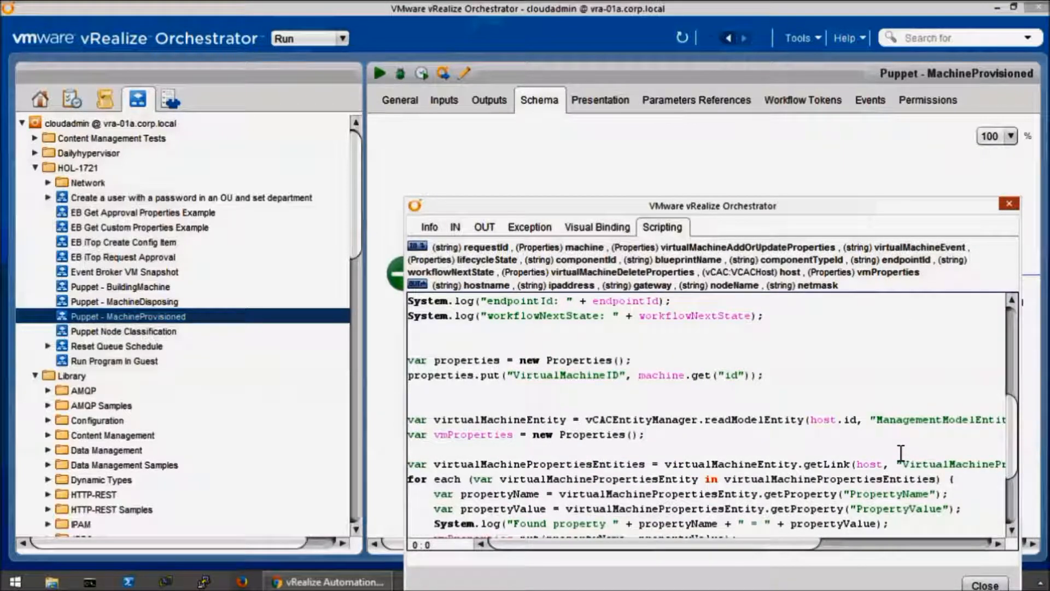
scroll(901, 452, down, 3)
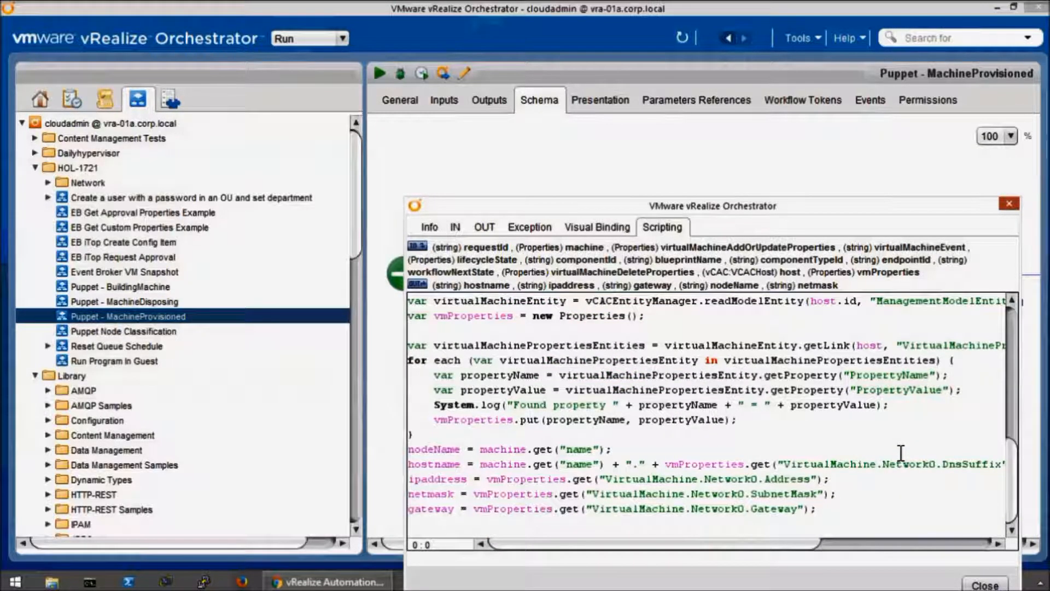
scroll(900, 452, up, 8)
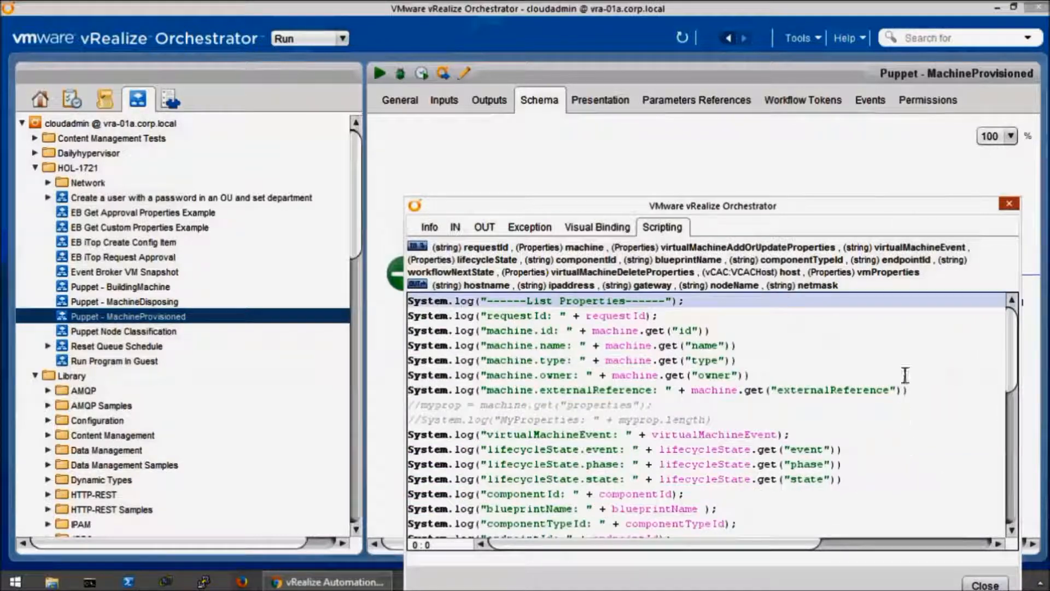
click(1008, 203)
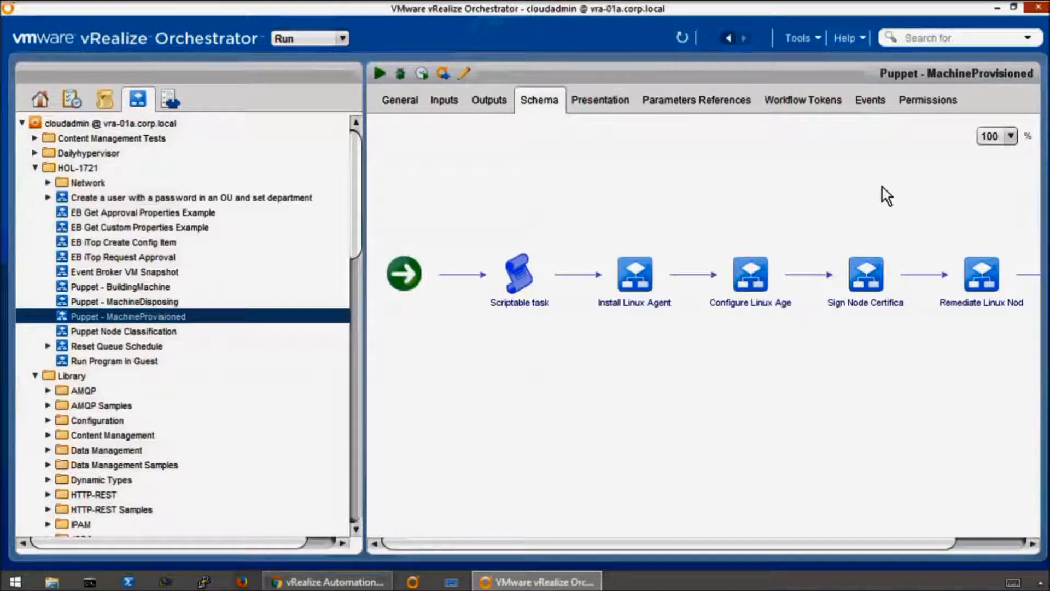
- In the Puppet Node Classification workflow, inspect the Init element's script and input parameters
click(143, 331)
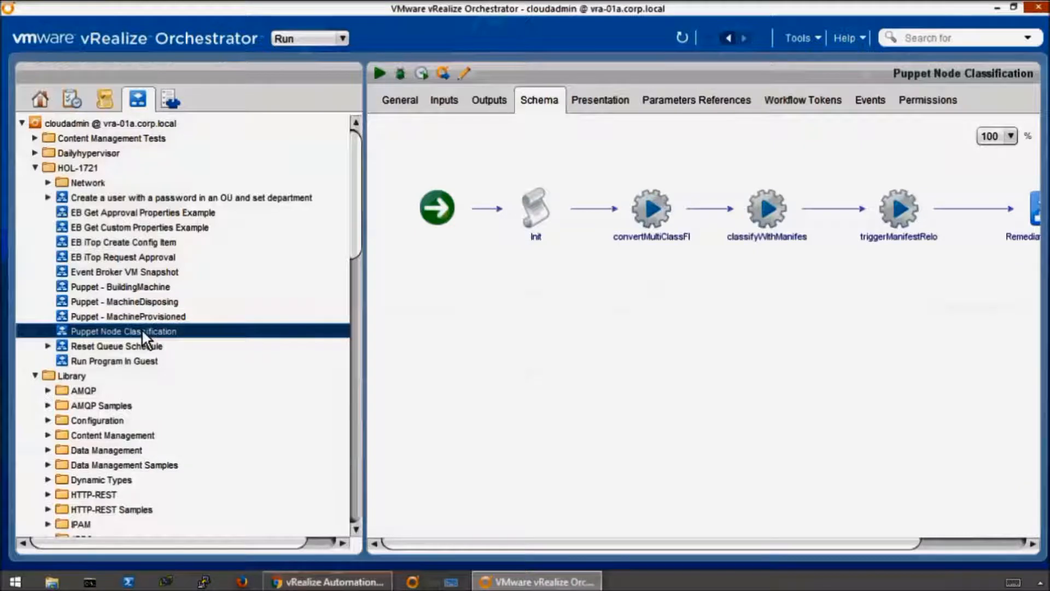
mouse_move(532, 204)
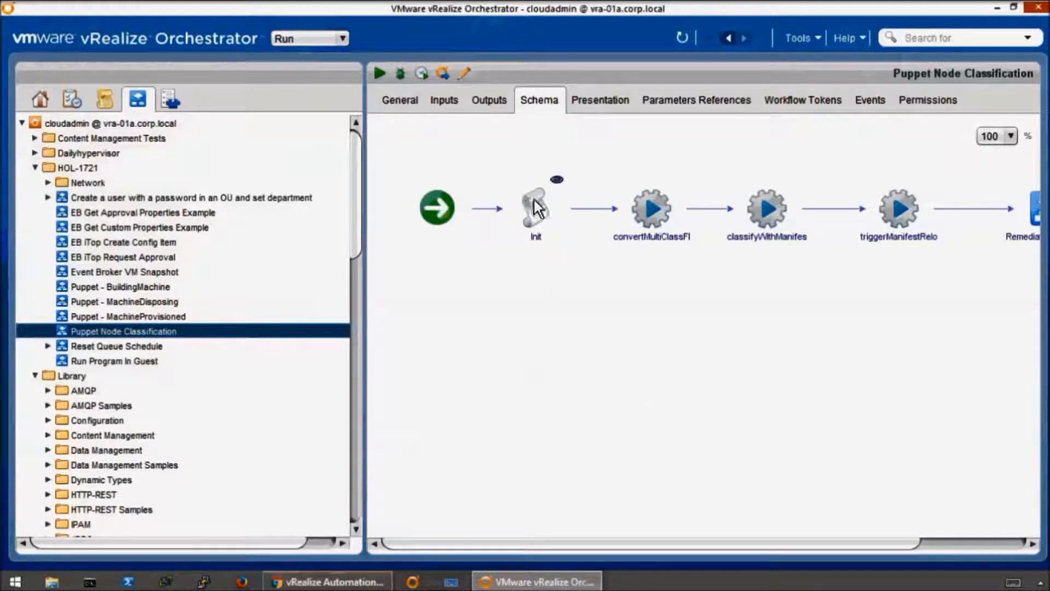
click(557, 182)
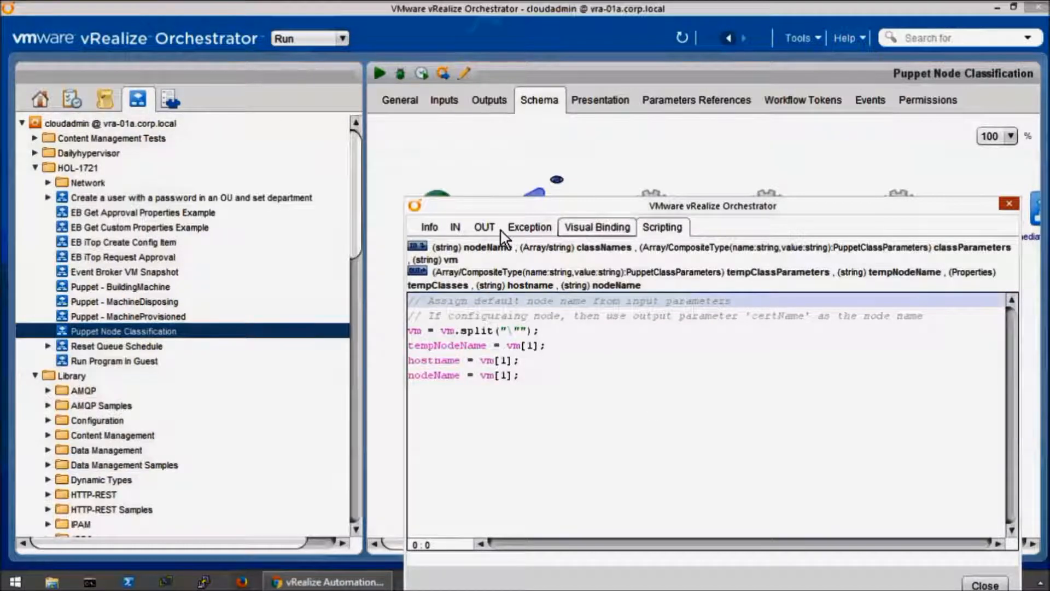
click(453, 229)
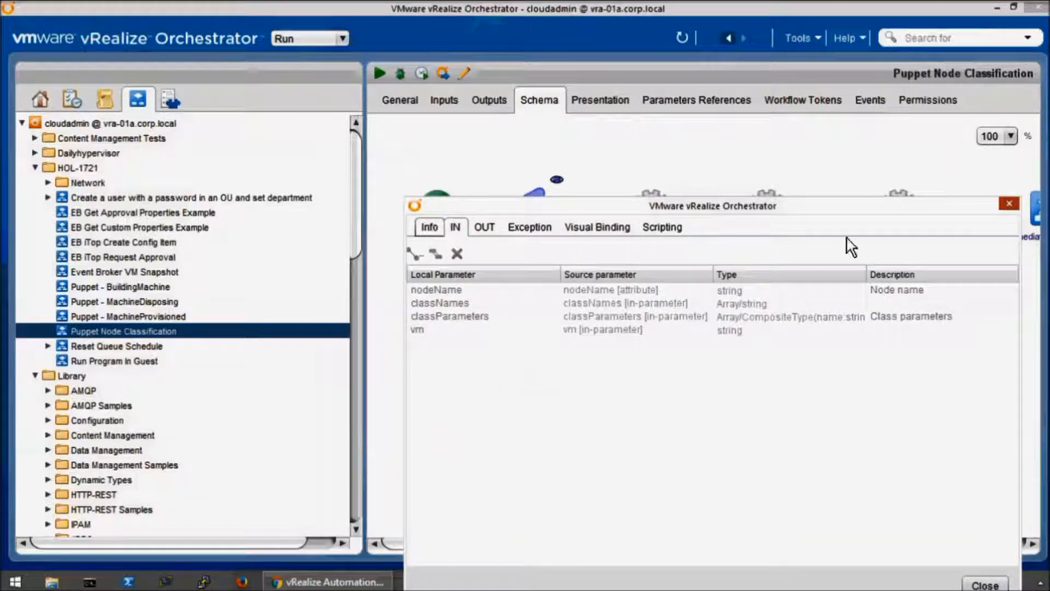
click(1008, 204)
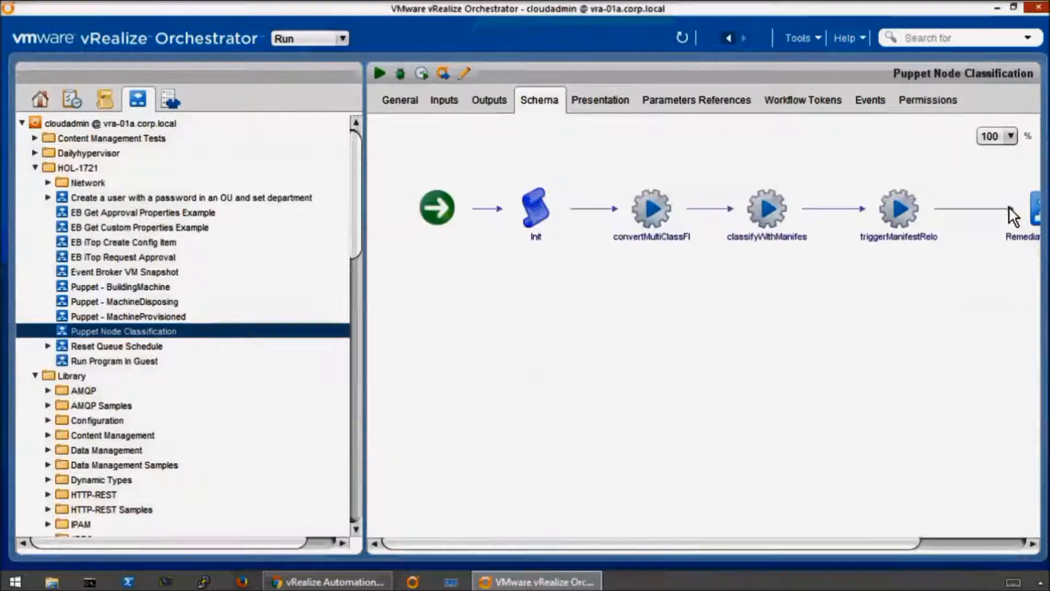
- Go through the elements after Init in the Puppet Node Classification schema, from convertMultiClass to Remediate Linux Node
click(655, 212)
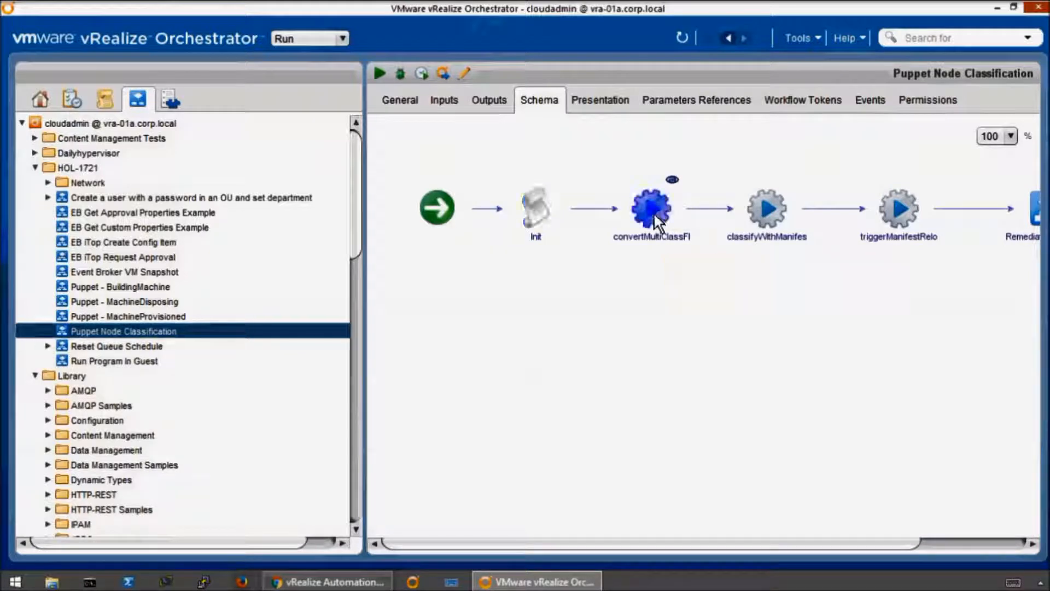
click(773, 212)
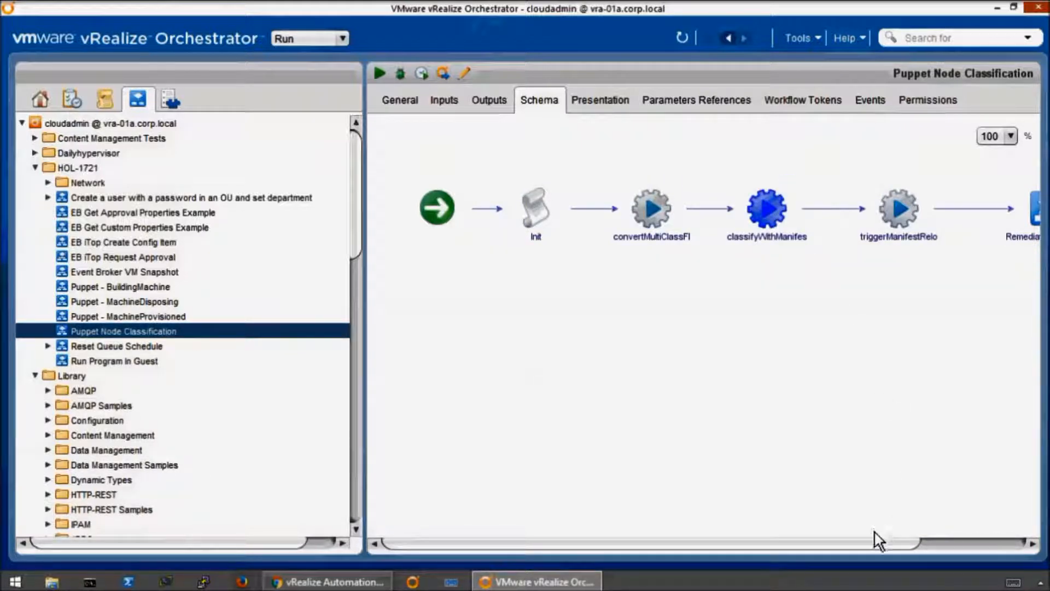
drag(904, 546, 963, 547)
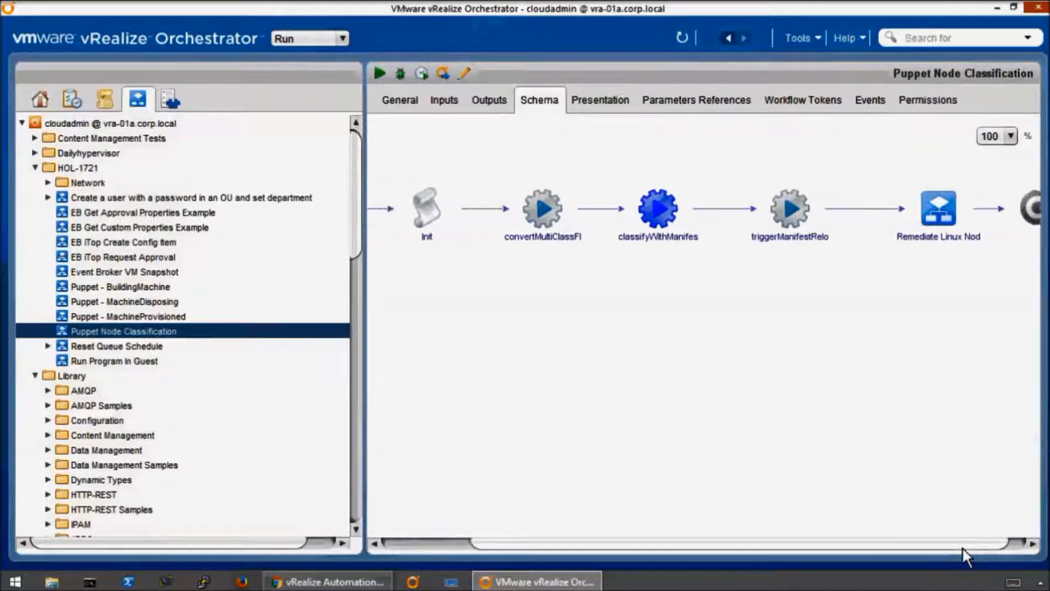
click(806, 219)
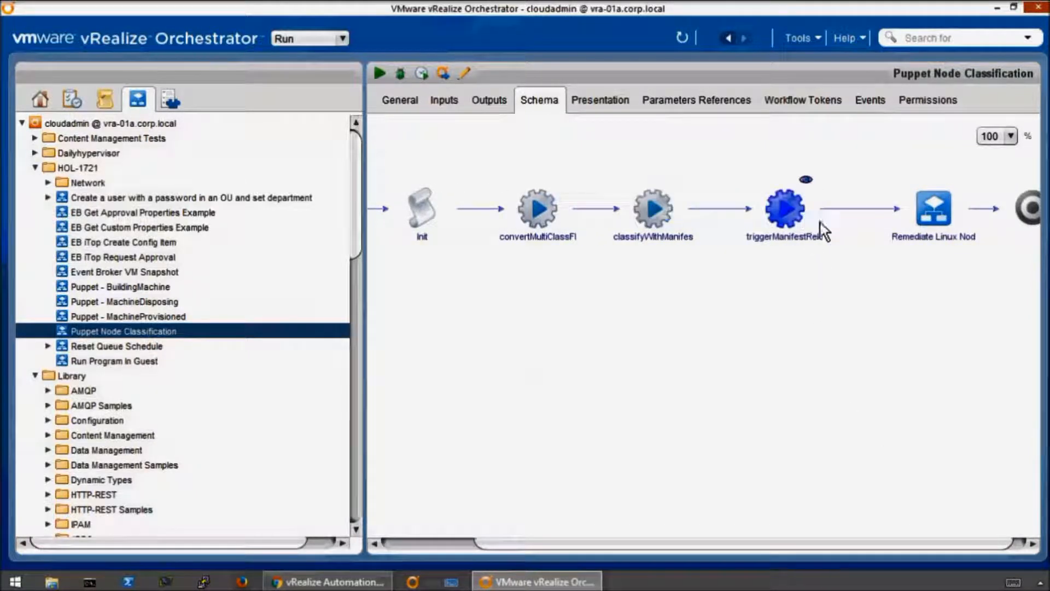
click(944, 213)
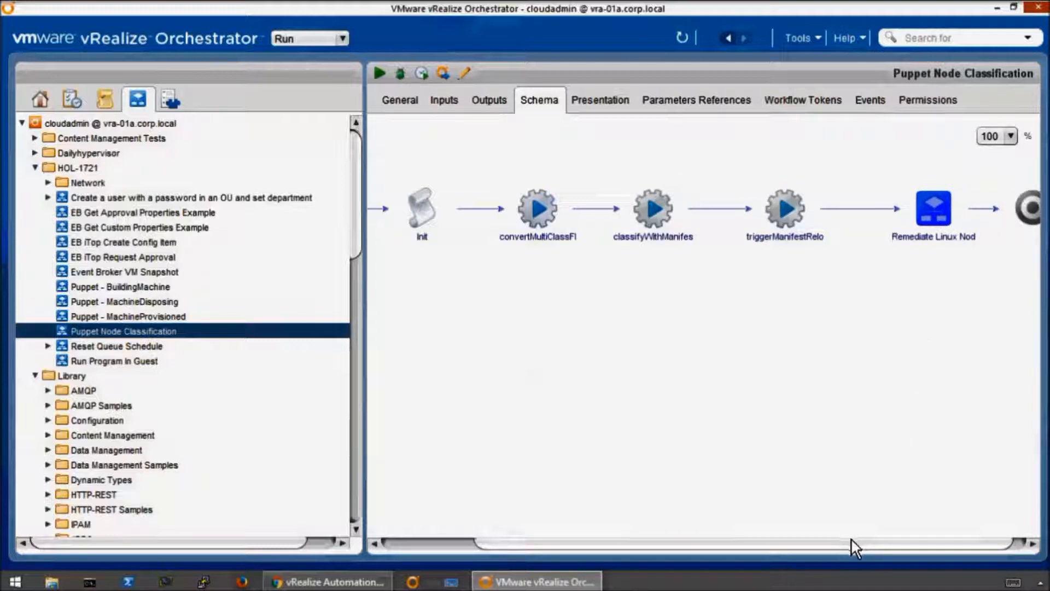
drag(874, 544, 916, 544)
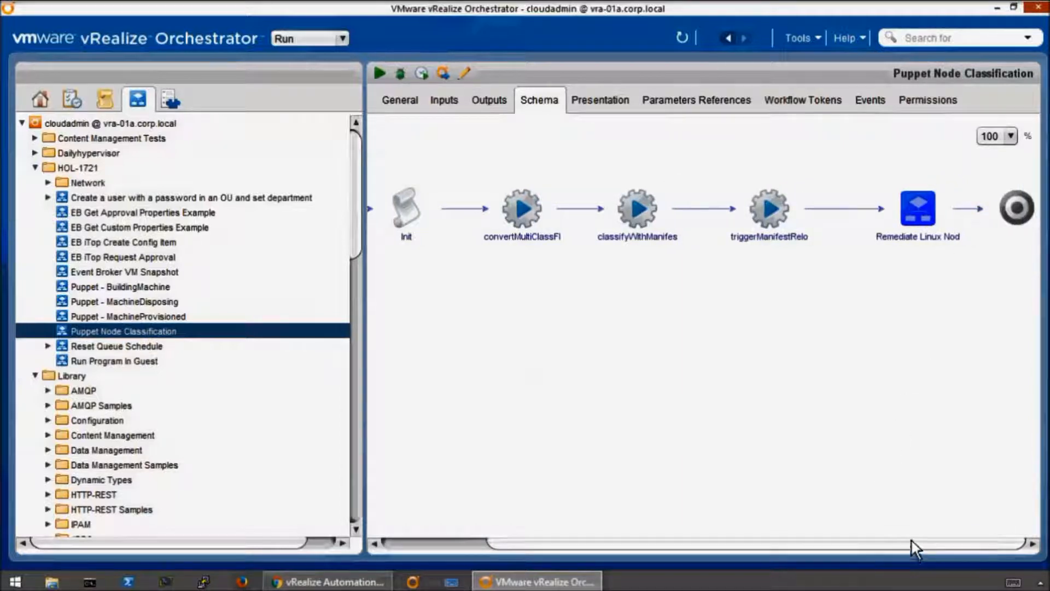
click(757, 335)
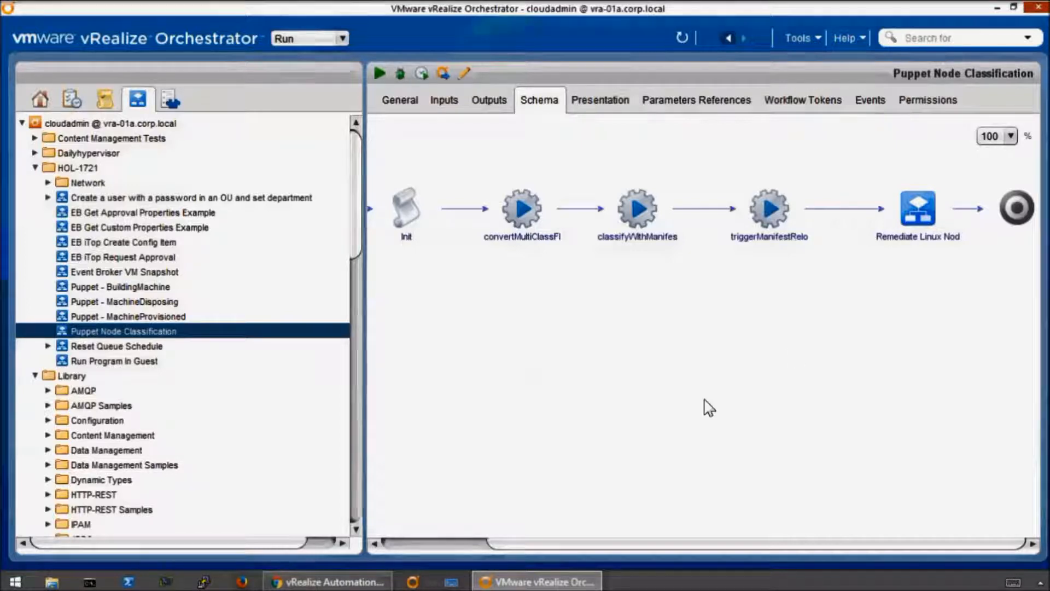
- Review the schemas of the four Puppet workflows once more, ending on MachineDisposing, and switch to the vRealize Automation page in Chrome
click(123, 286)
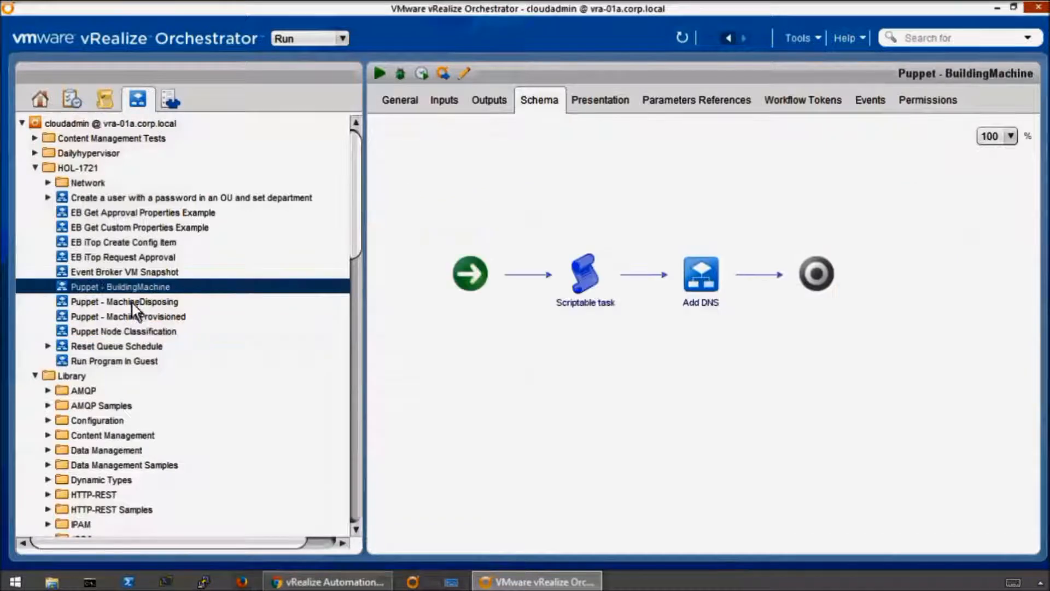
click(132, 302)
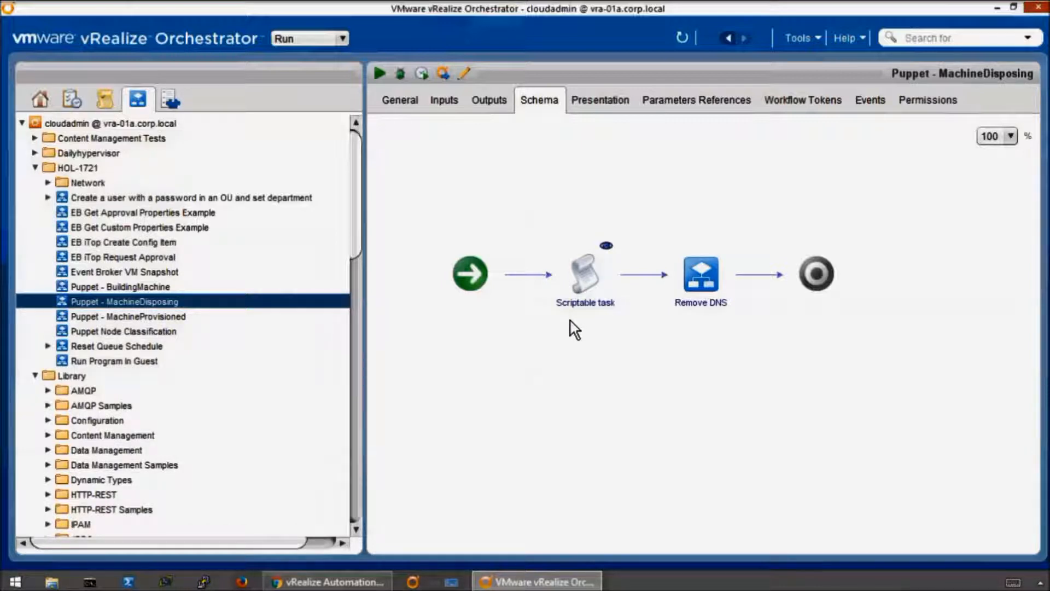
click(142, 318)
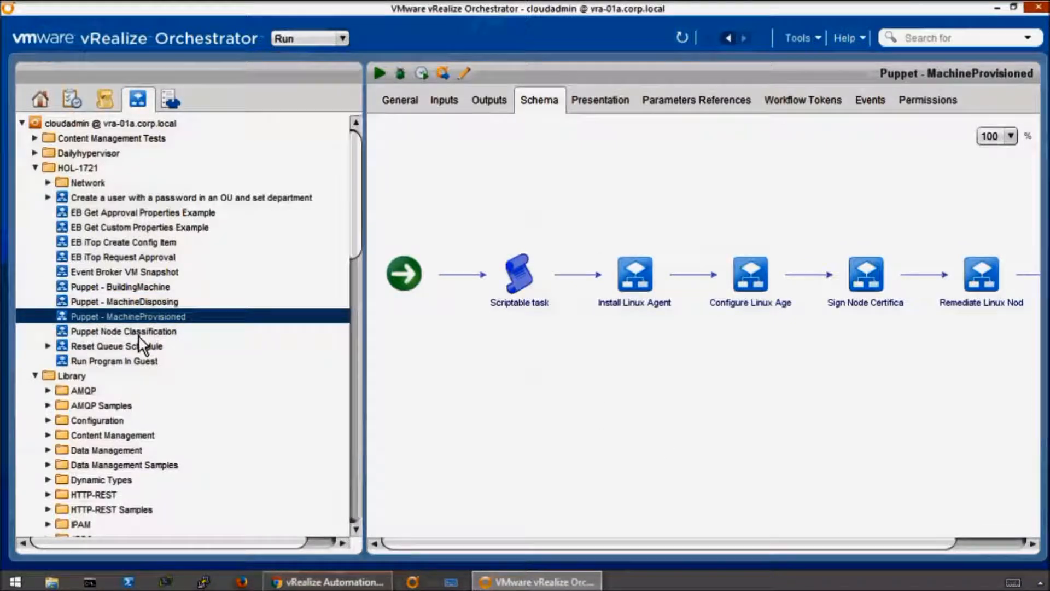
click(139, 335)
click(139, 302)
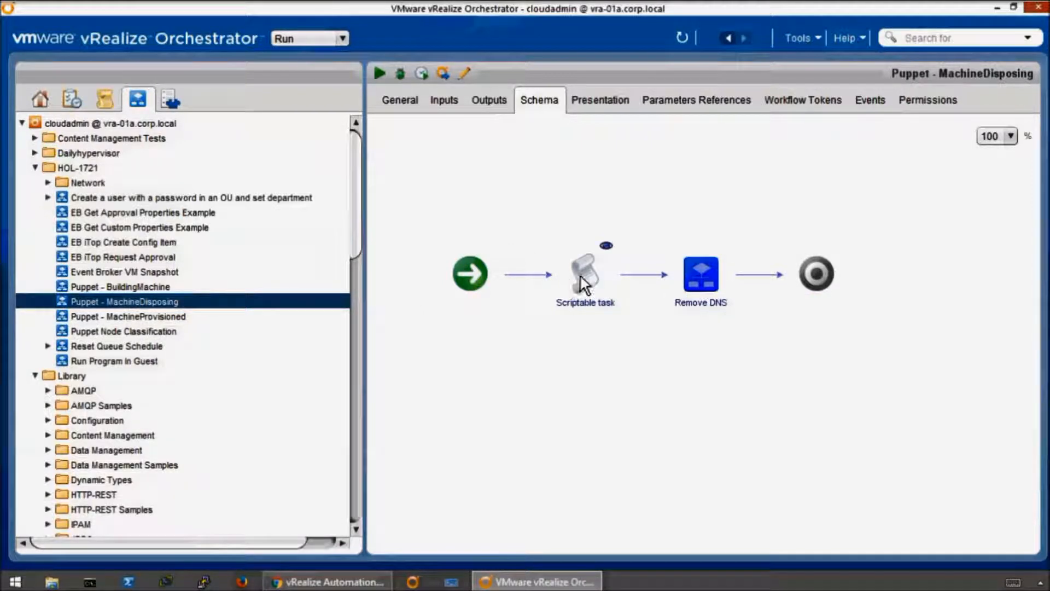
click(996, 9)
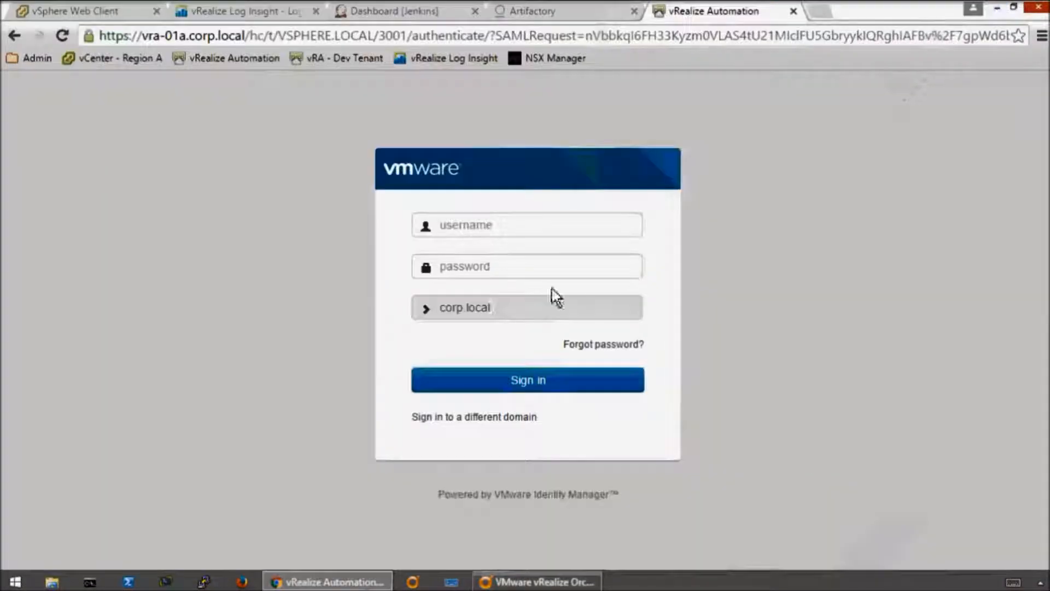
- Sign in to vRealize Automation as cloudadmin in the corp.local domain, entering the account password
click(542, 236)
text(c)
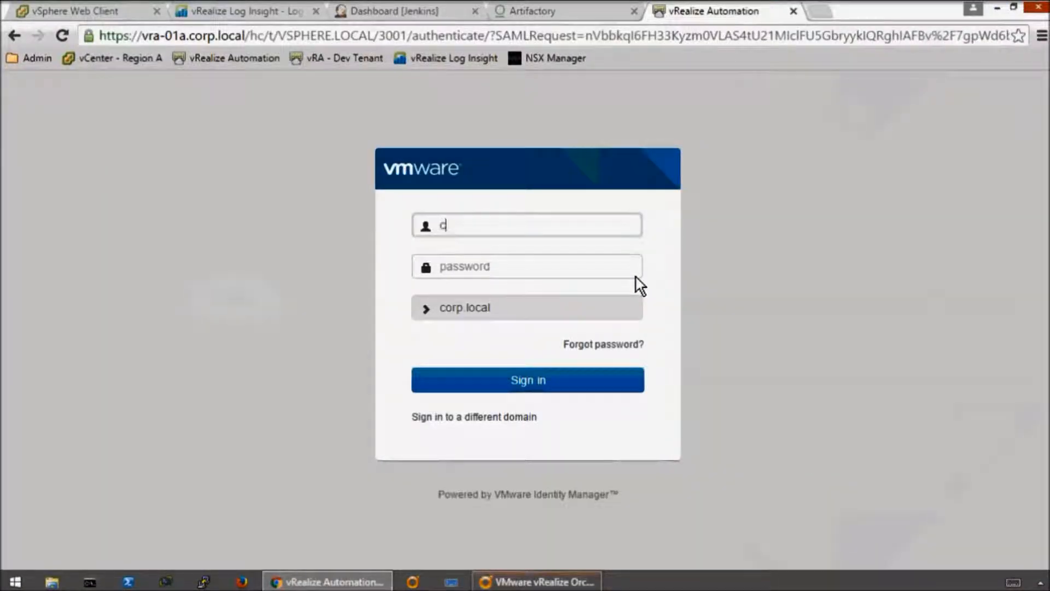
text(loodadmin)
key(Tab)
text(VMware1!)
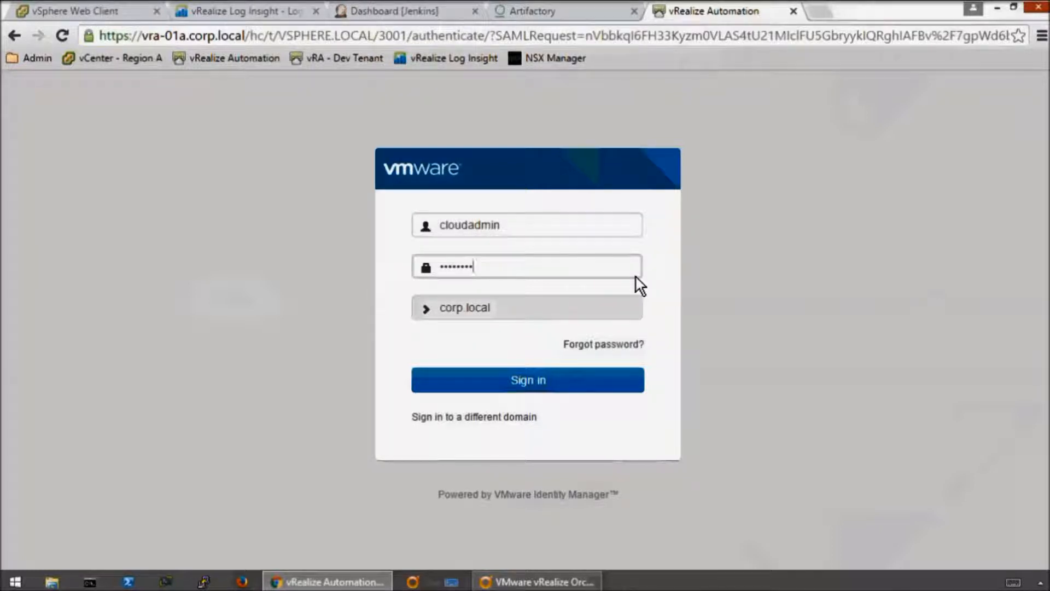
key(Return)
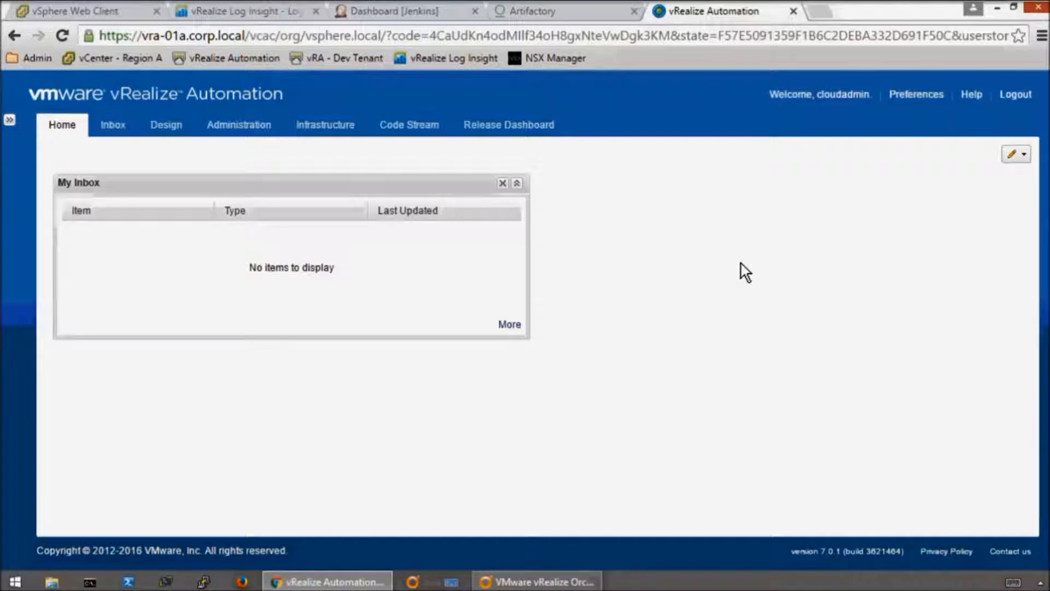
- Open the event workflow subscriptions in the administration area and widen the Name column to show the full subscription names
key(ctrl+shift+b)
click(228, 108)
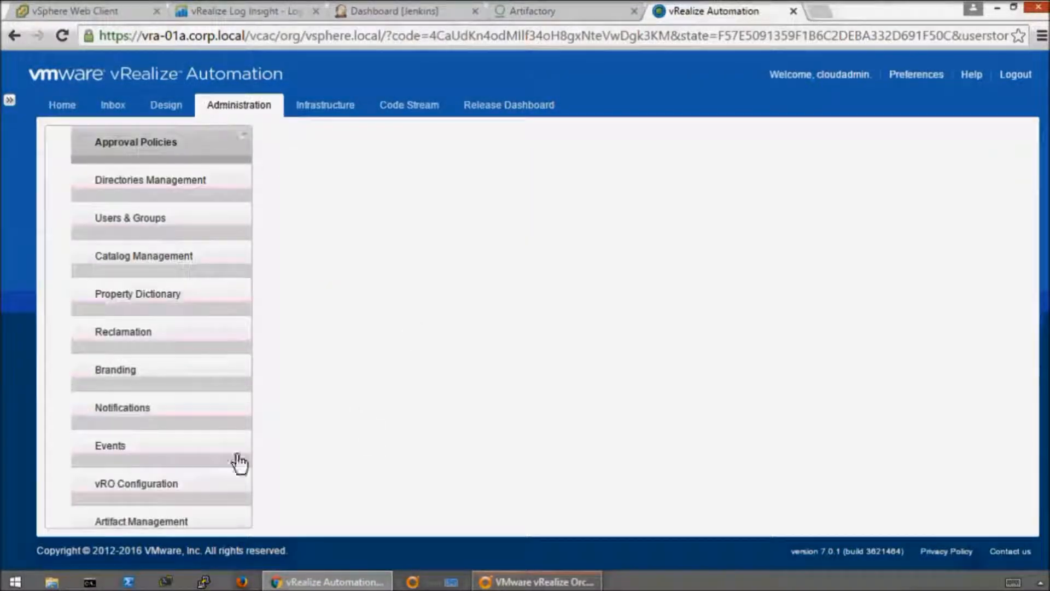
click(99, 449)
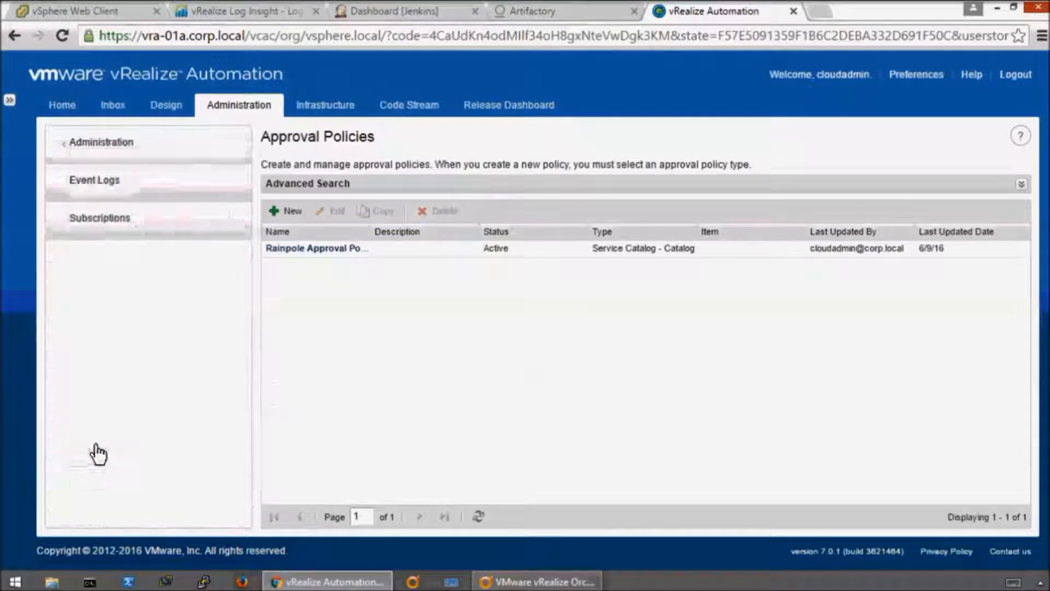
click(111, 231)
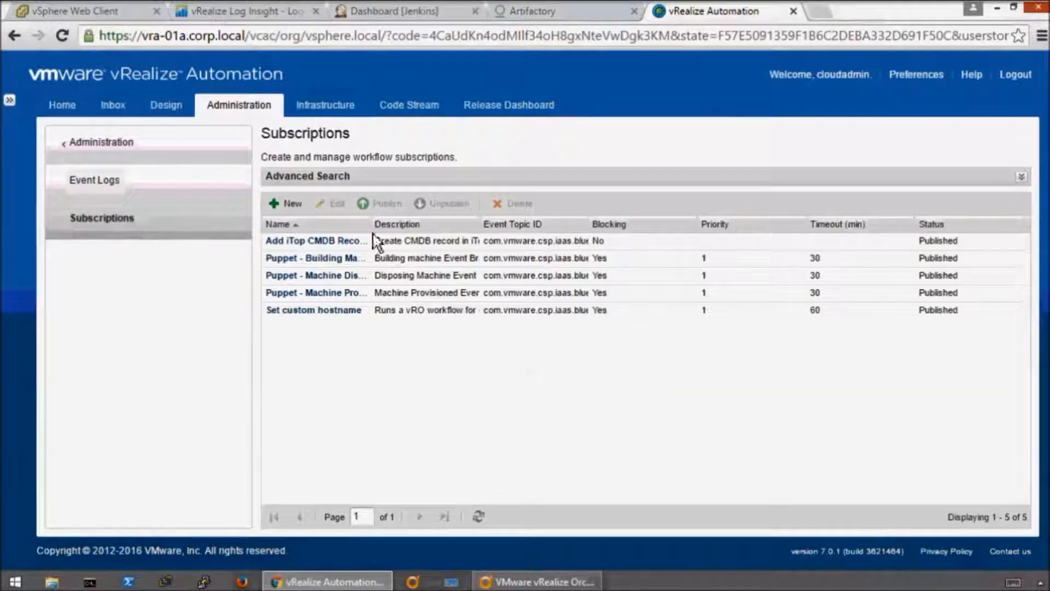
drag(370, 227, 480, 227)
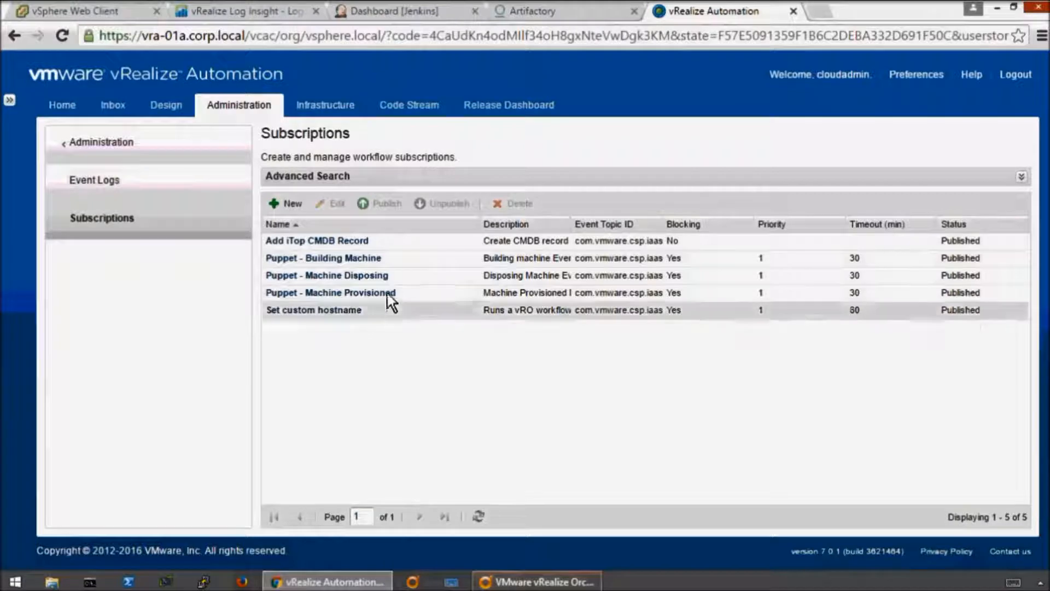
- Open the Puppet - Machine Provisioned subscription and examine its event topic, the schema's machine entry and the run conditions
click(385, 293)
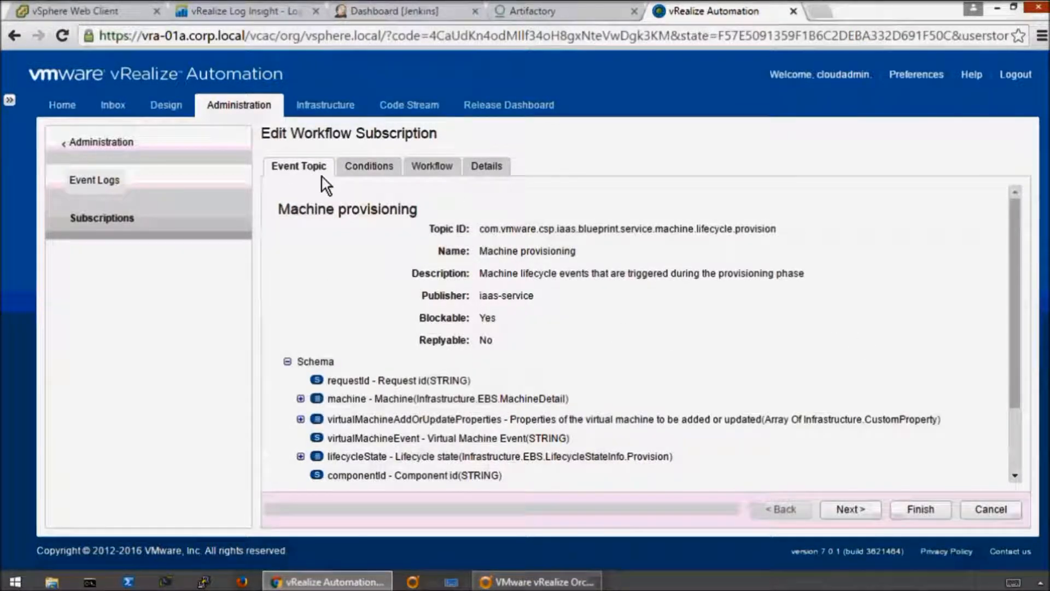
drag(1013, 265, 1017, 412)
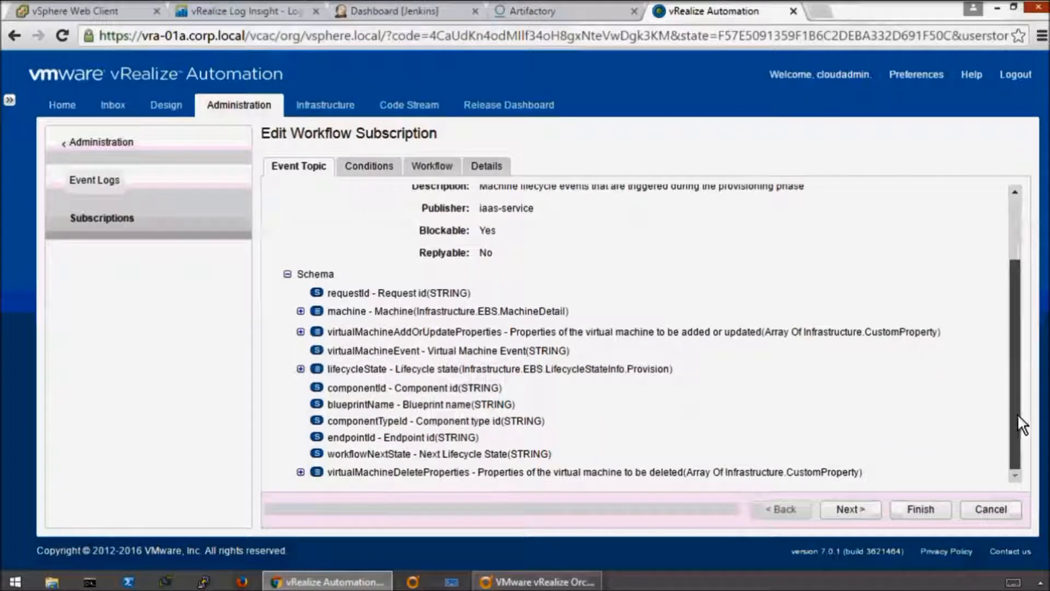
click(300, 311)
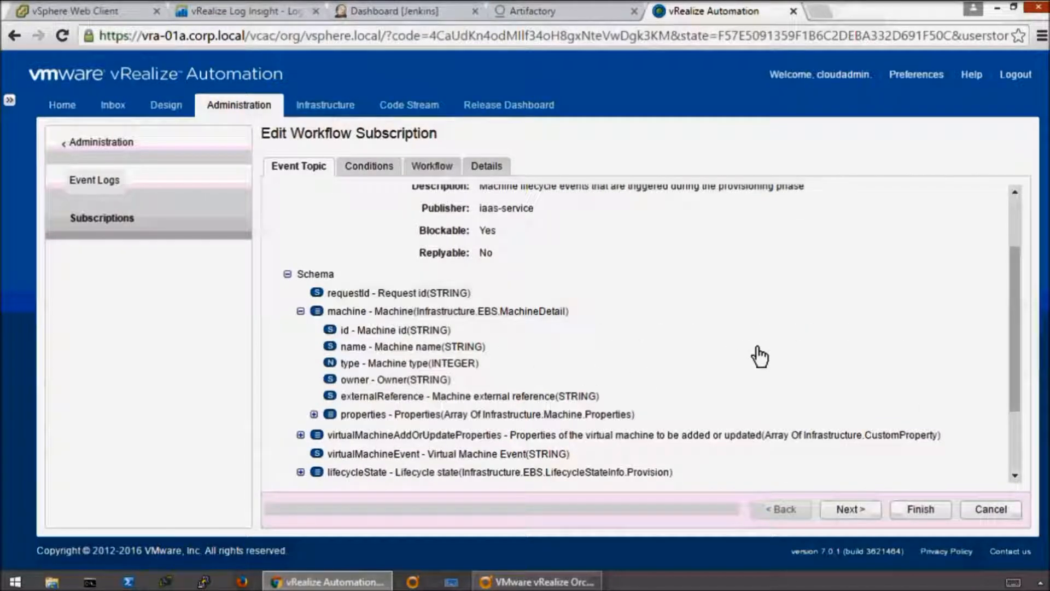
scroll(760, 354, up, 2)
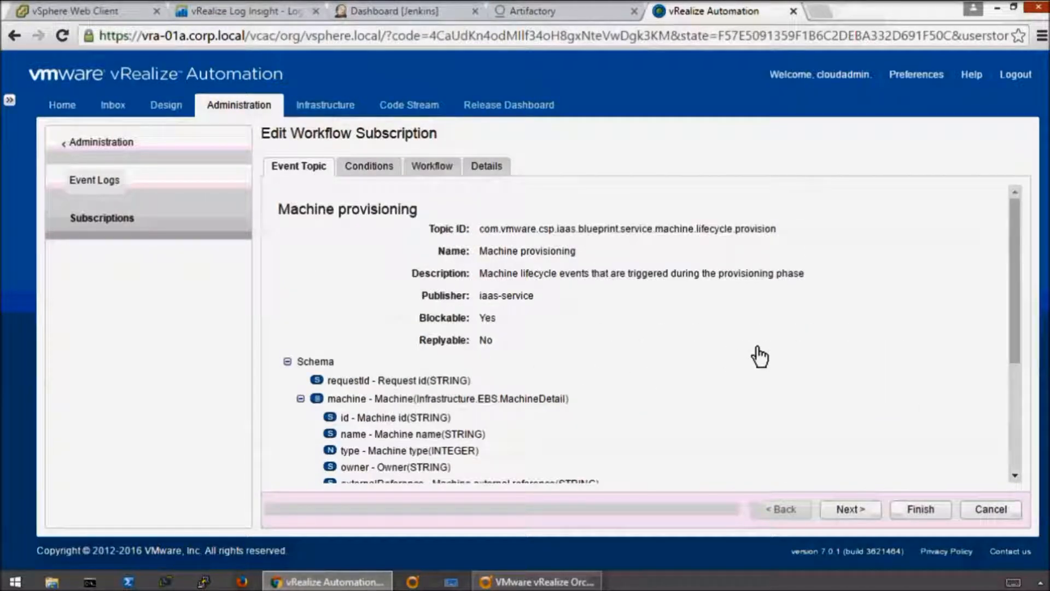
click(854, 512)
click(796, 510)
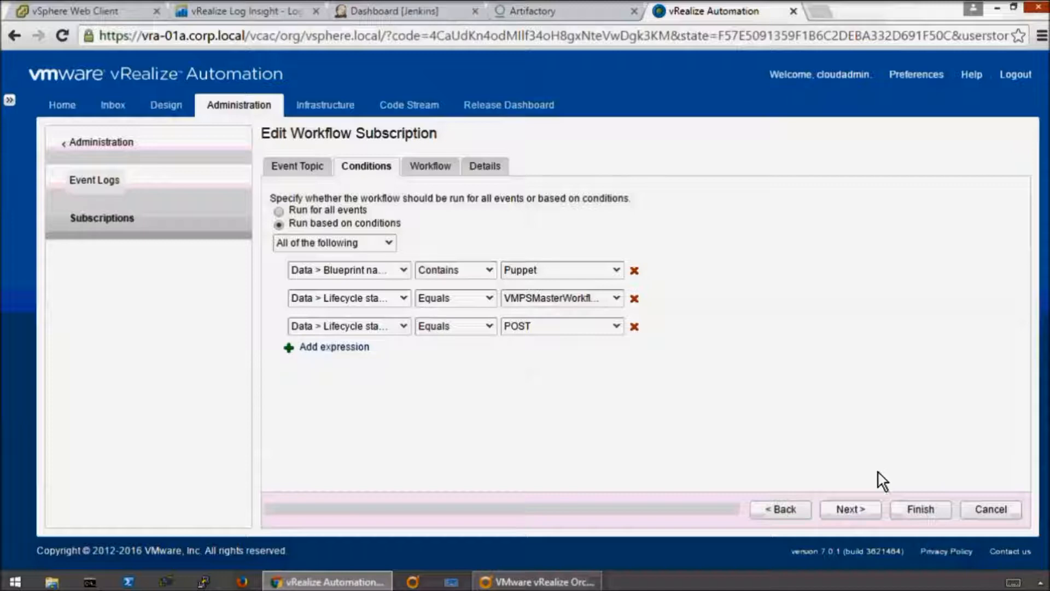
click(851, 506)
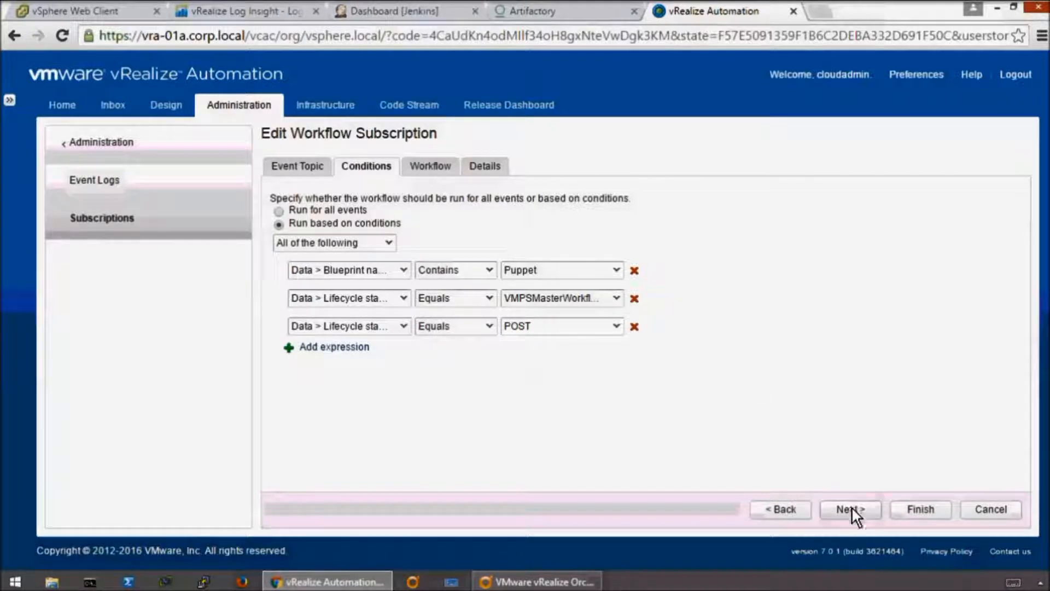
- Look through the Puppet - BuildingMachine and Puppet - MachineDisposing workflows in HOL-1721, check the subscription's details, and leave it without saving
click(851, 509)
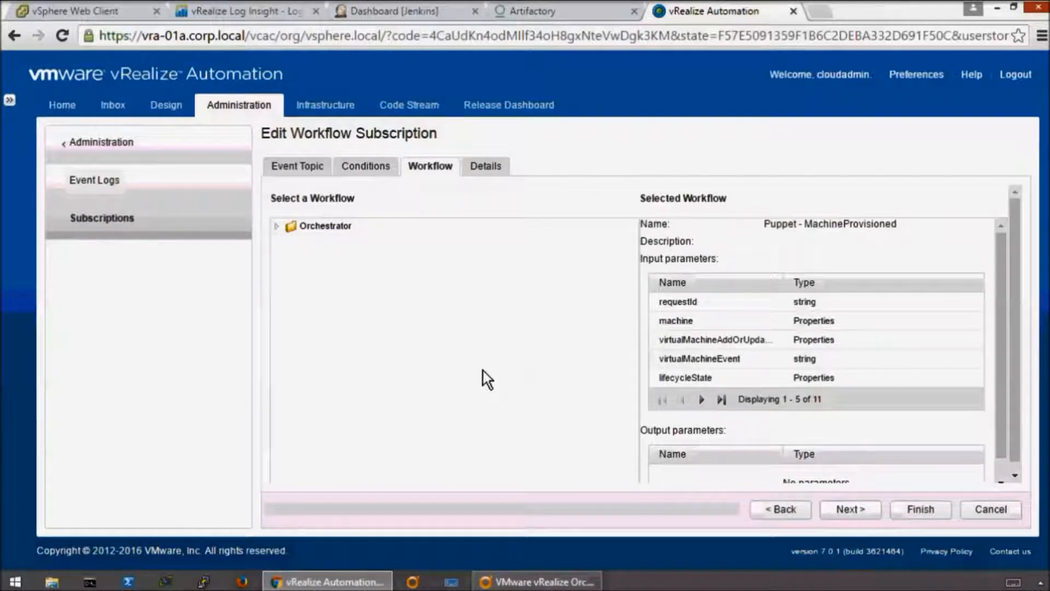
click(277, 226)
click(291, 277)
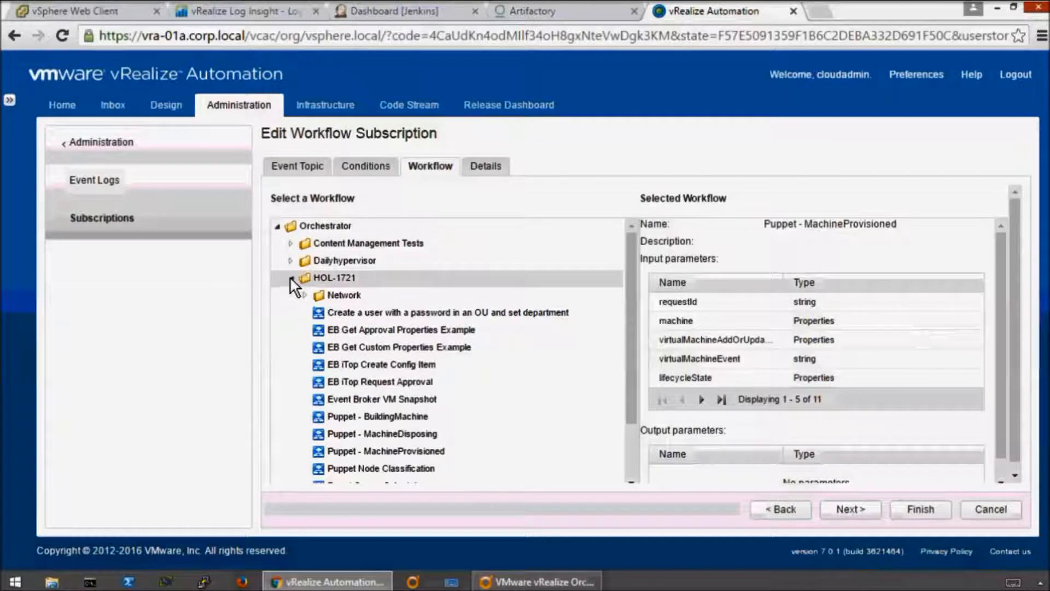
click(404, 416)
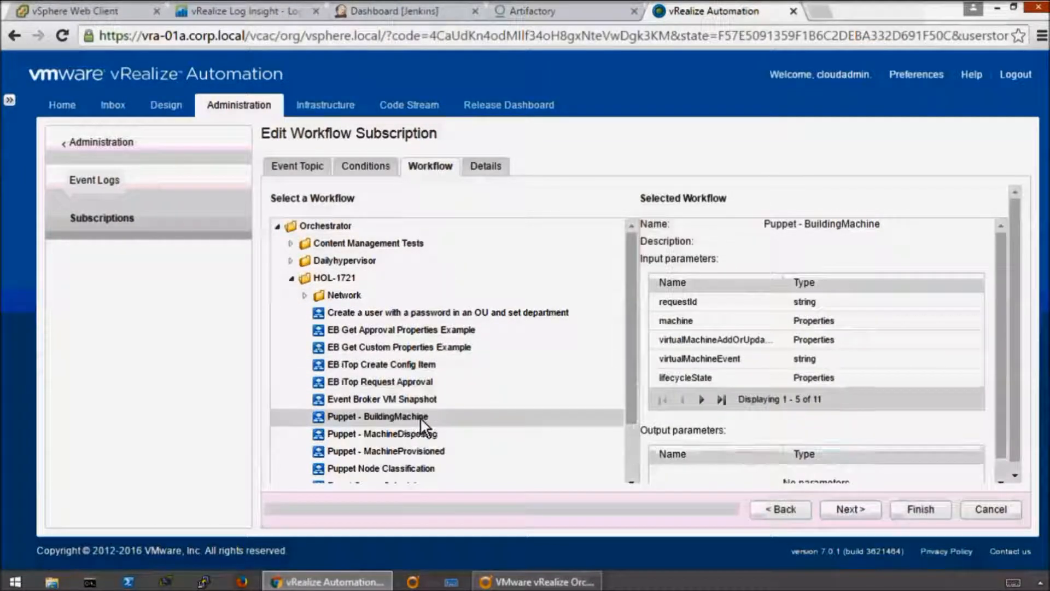
click(392, 431)
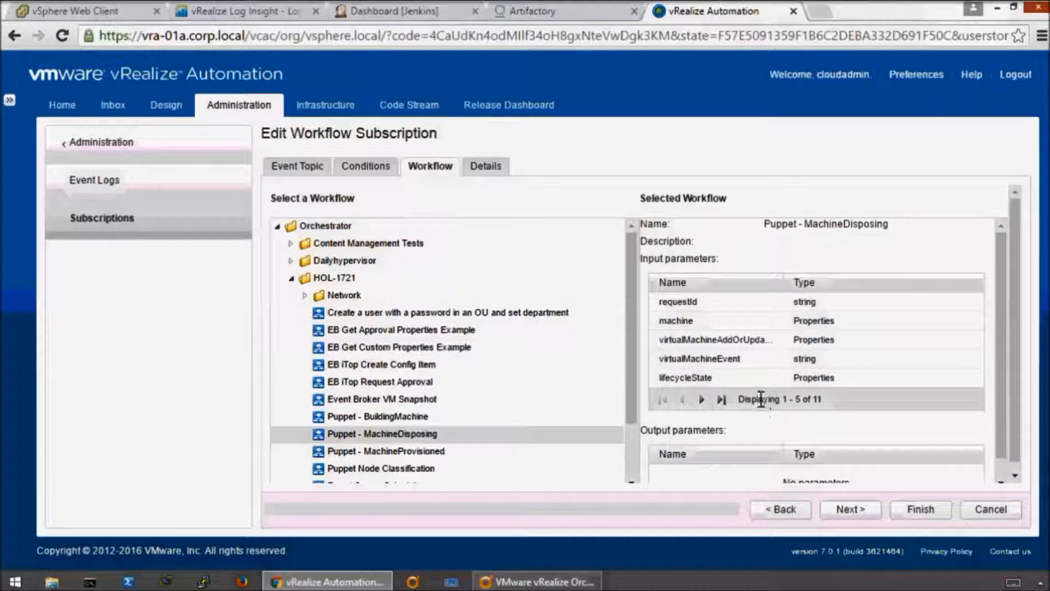
scroll(761, 396, down, 2)
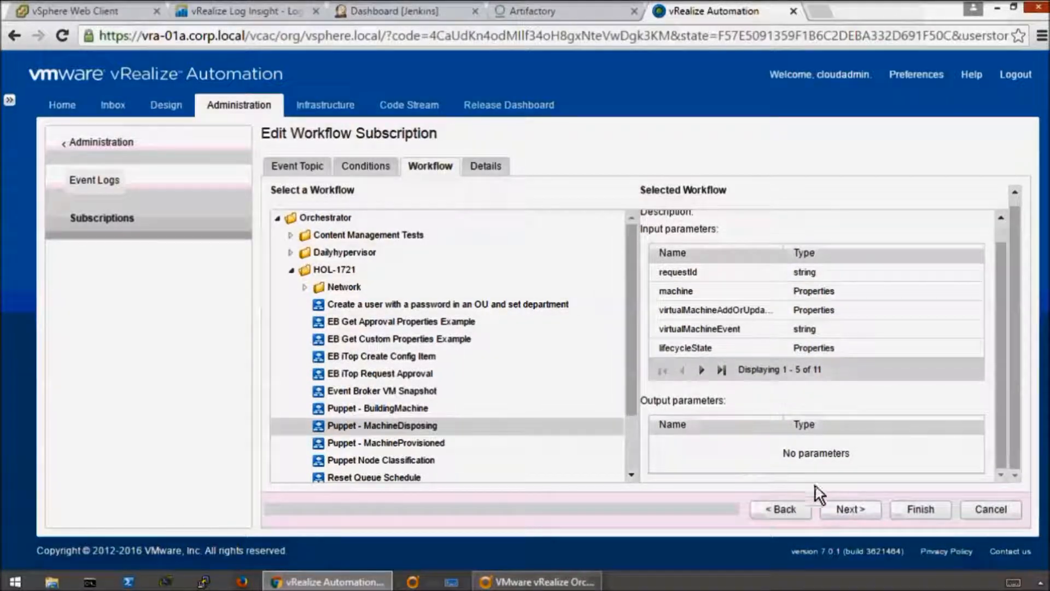
click(854, 510)
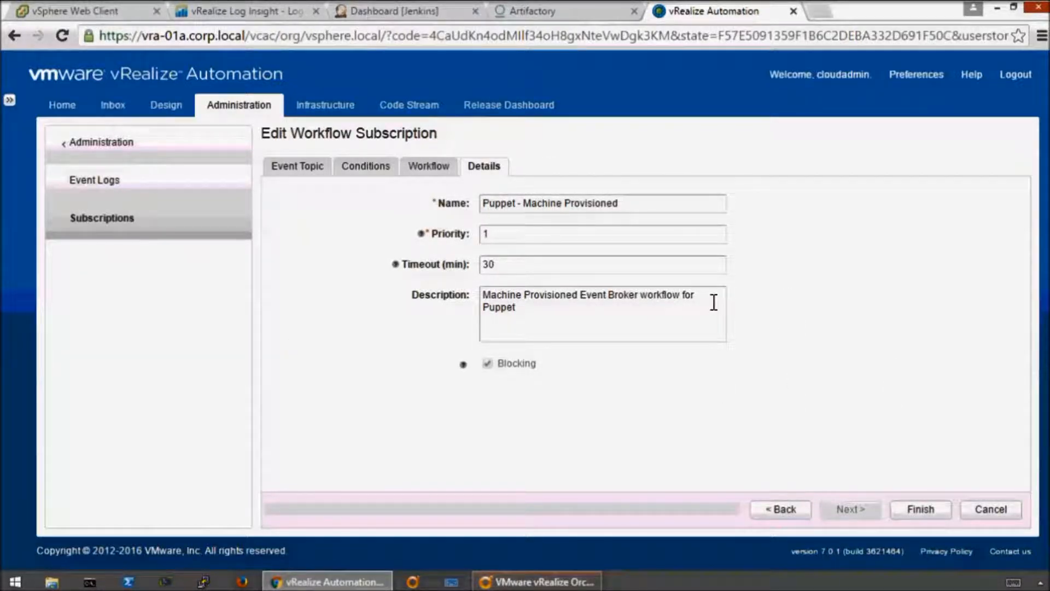
click(927, 508)
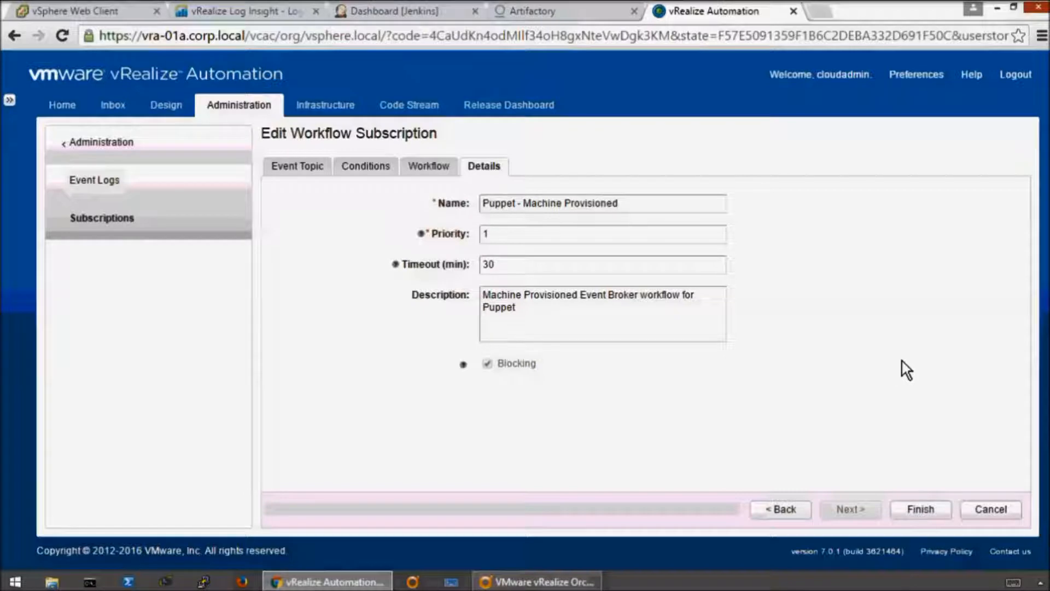
click(997, 510)
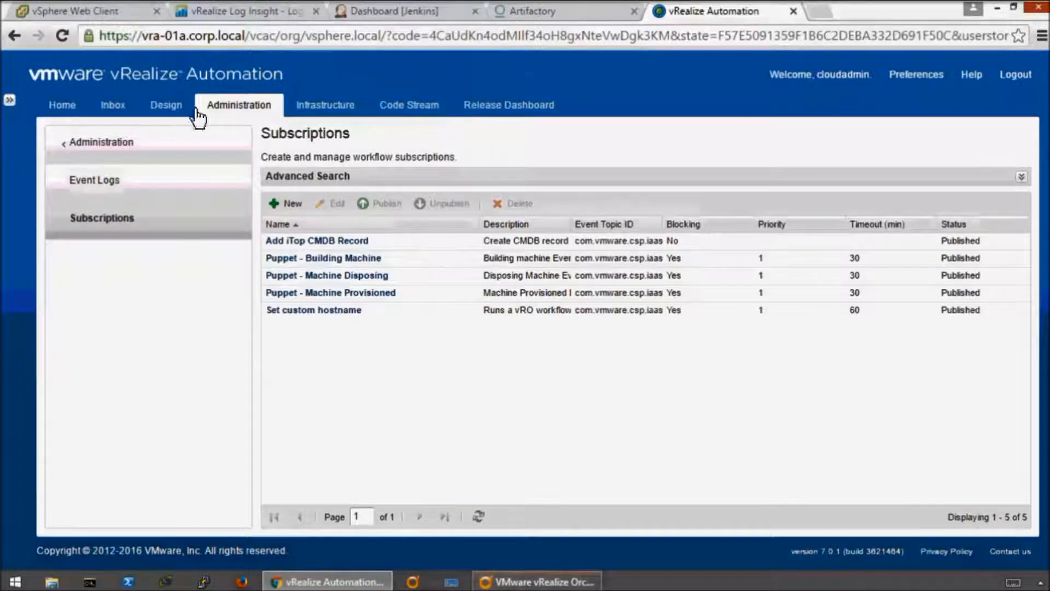
- Open the list of XaaS blueprints in the design area
click(165, 105)
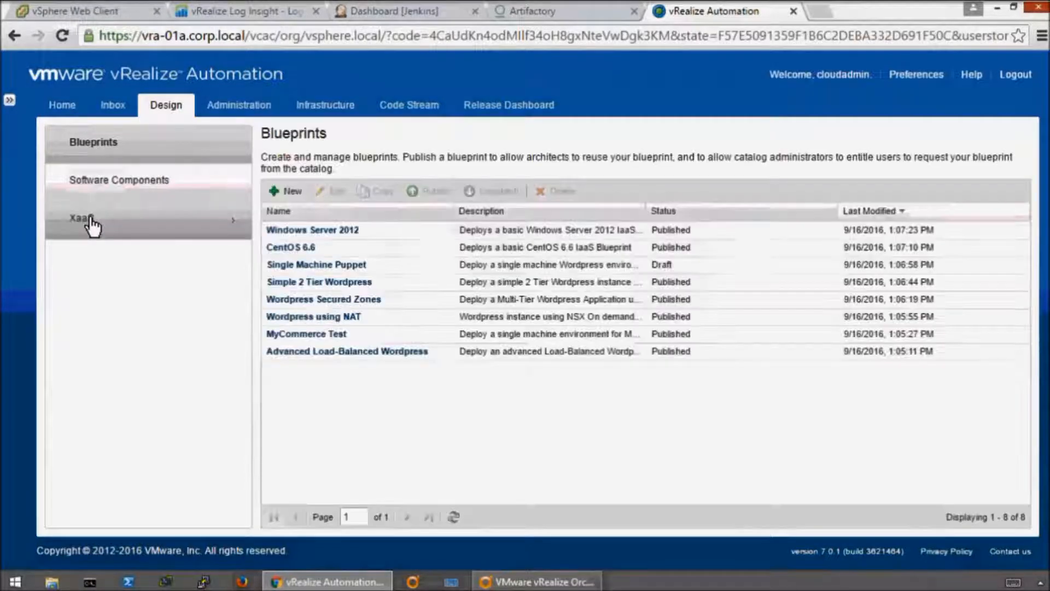
click(90, 222)
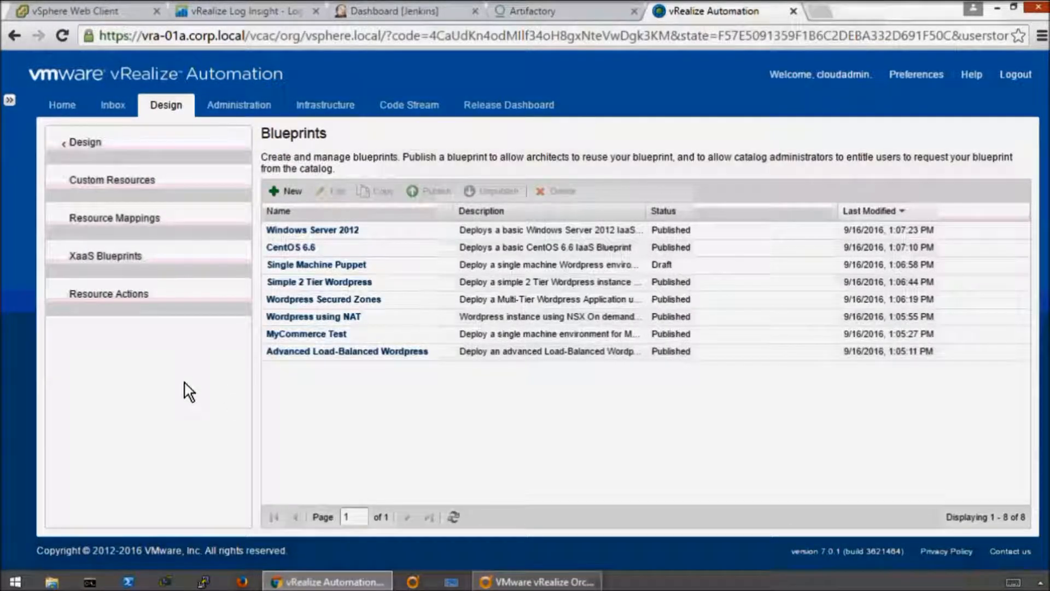
click(57, 260)
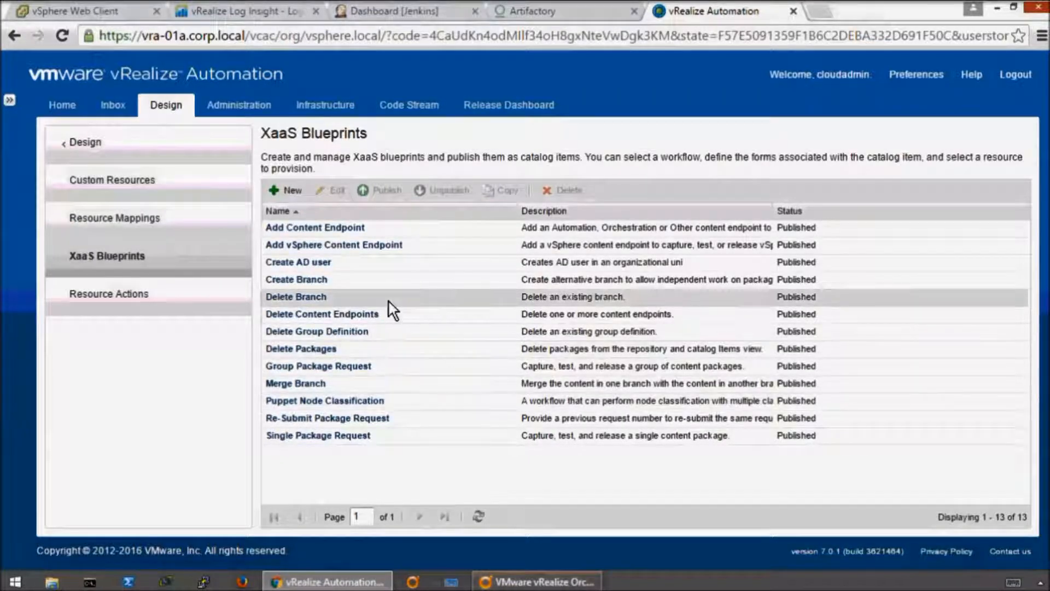
- Start a new XaaS blueprint based on the Puppet Node Classification workflow in HOL-1721 and review its input and output parameters
click(286, 189)
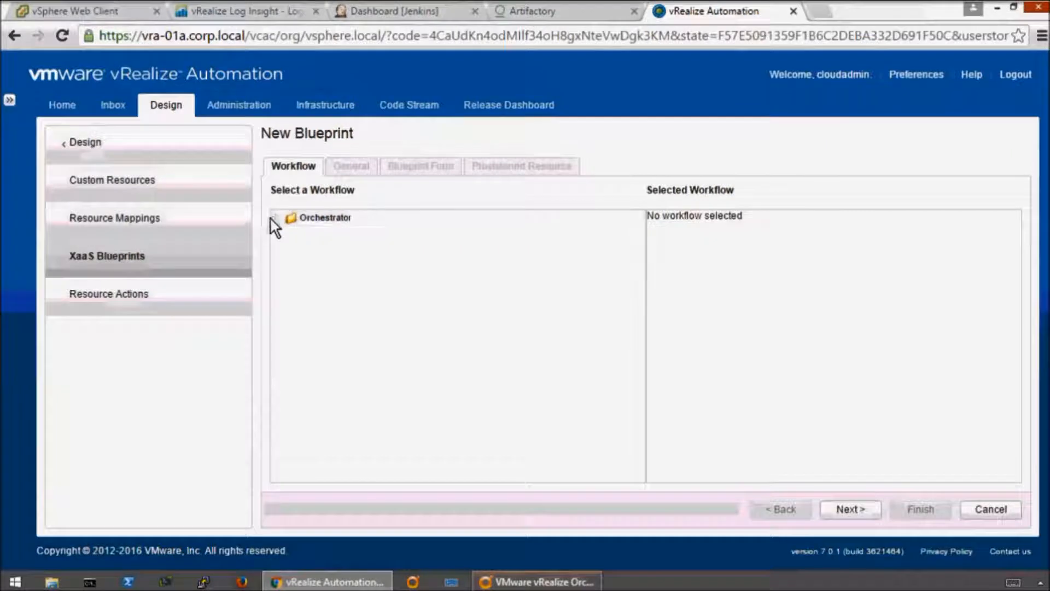
click(277, 217)
click(291, 270)
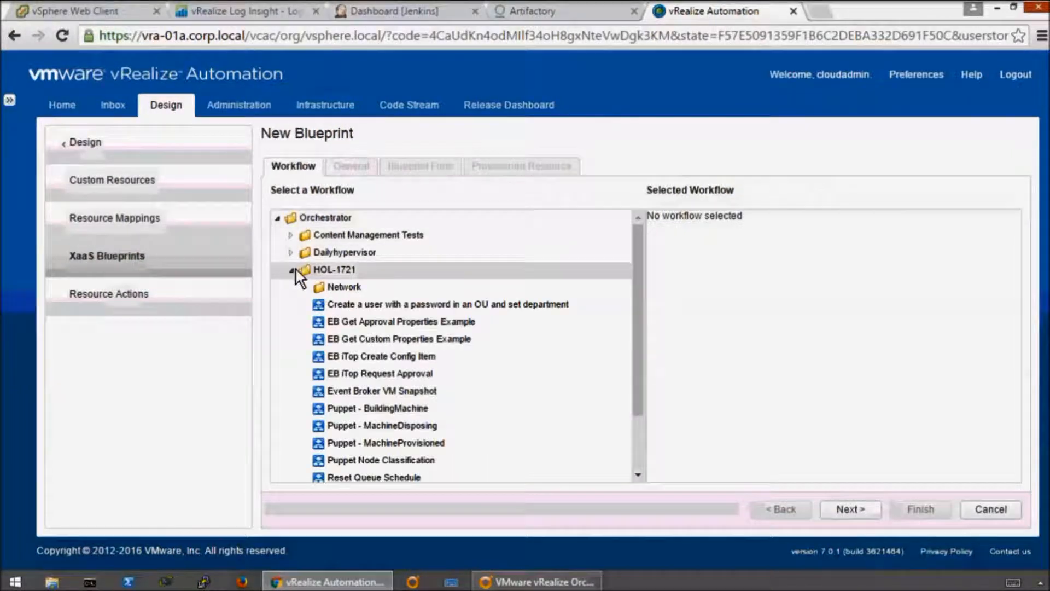
click(405, 460)
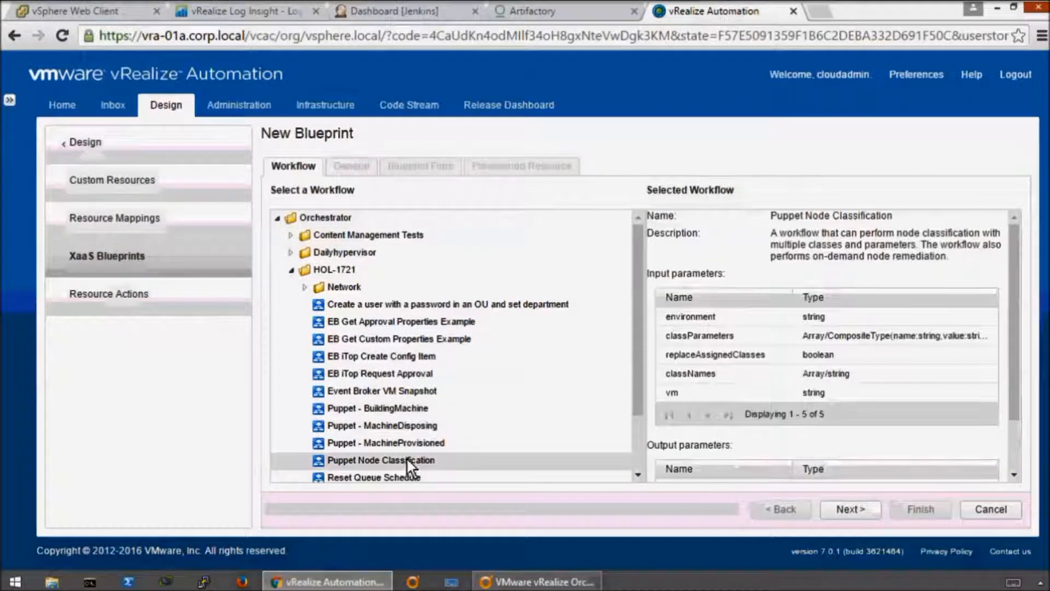
scroll(858, 348, down, 2)
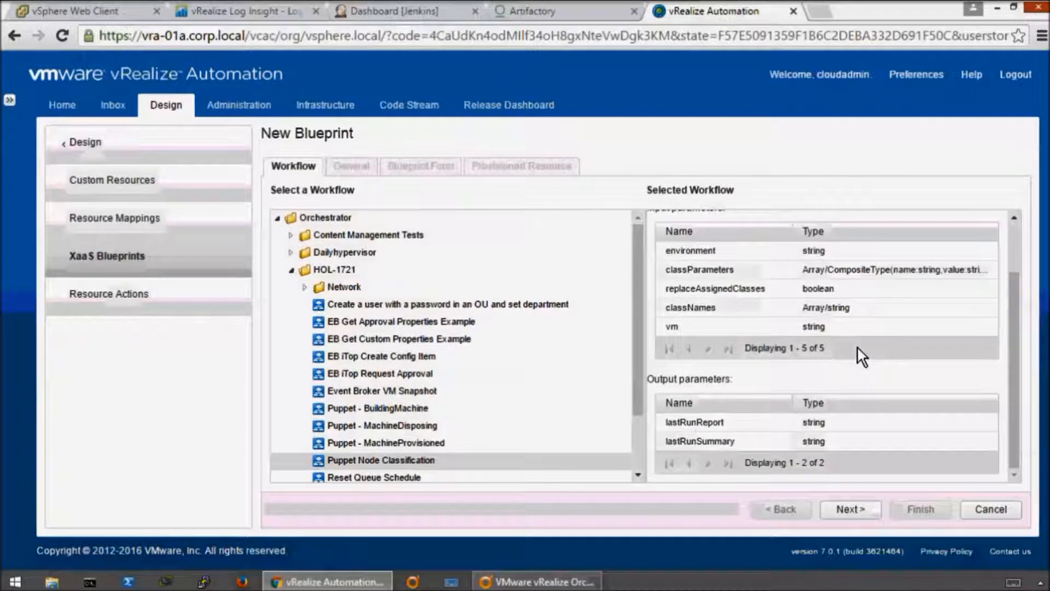
scroll(858, 346, up, 2)
scroll(857, 346, down, 2)
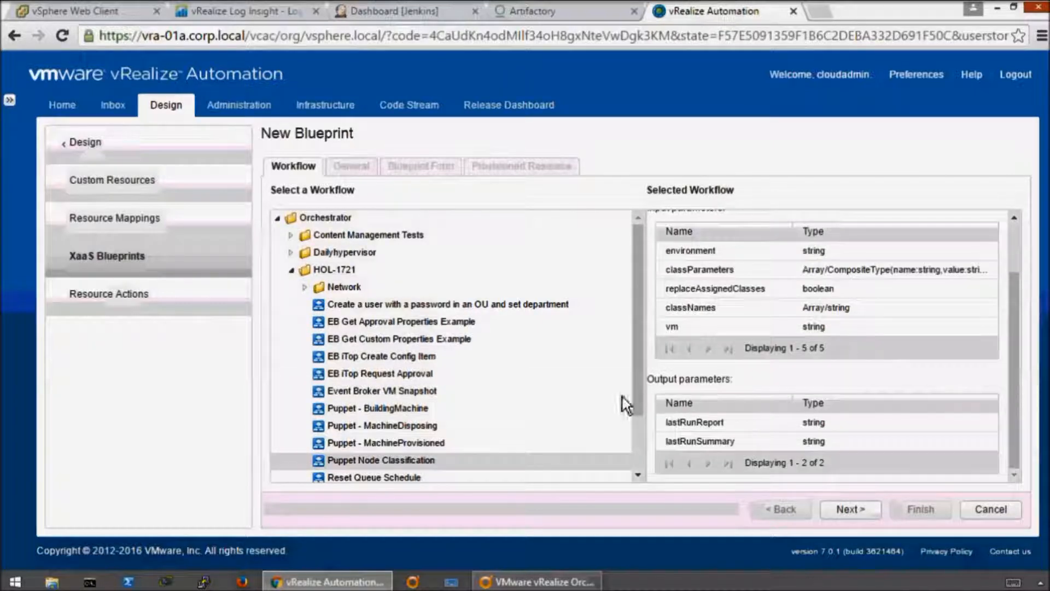
scroll(645, 418, down, 3)
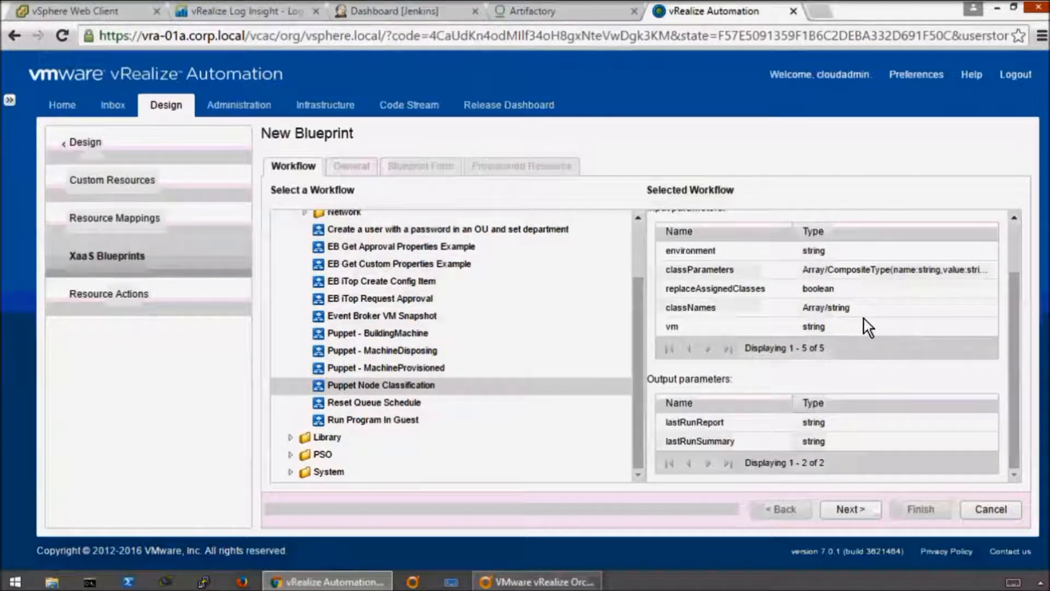
- Set the new Puppet Node Classification blueprint's version to 0.0.1 and continue to its blueprint form
click(852, 507)
click(501, 334)
text(0.0.1)
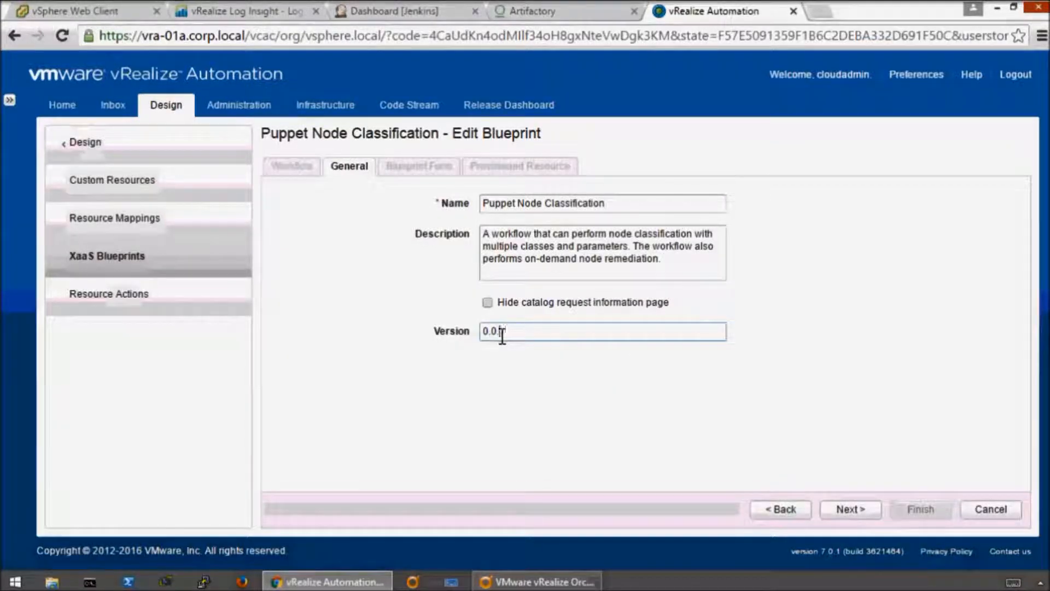
click(850, 511)
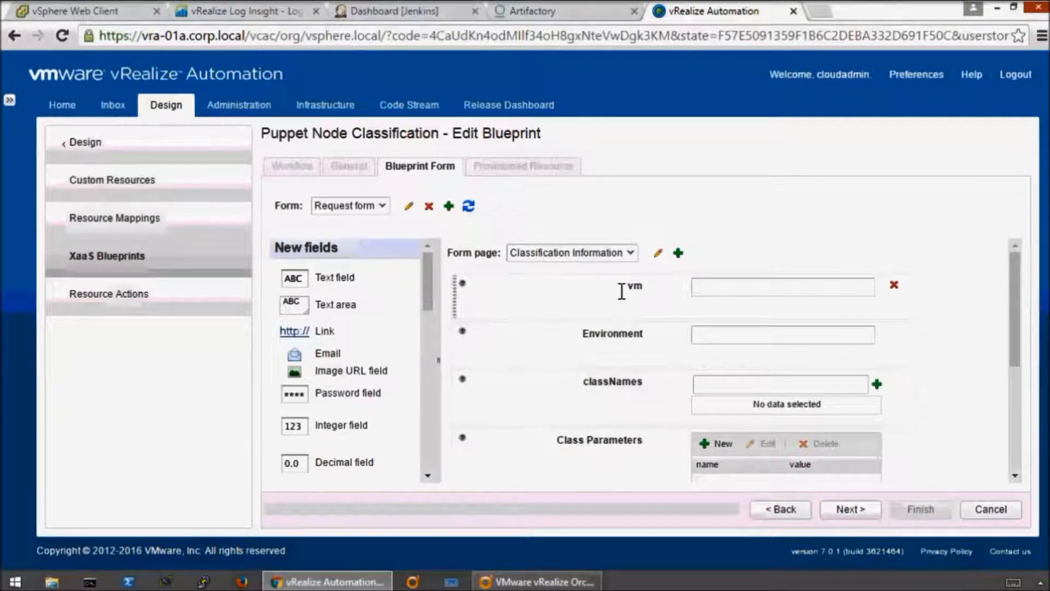
- Look over the request form's Classification Information fields and discard the new blueprint without saving
drag(1013, 328, 1025, 310)
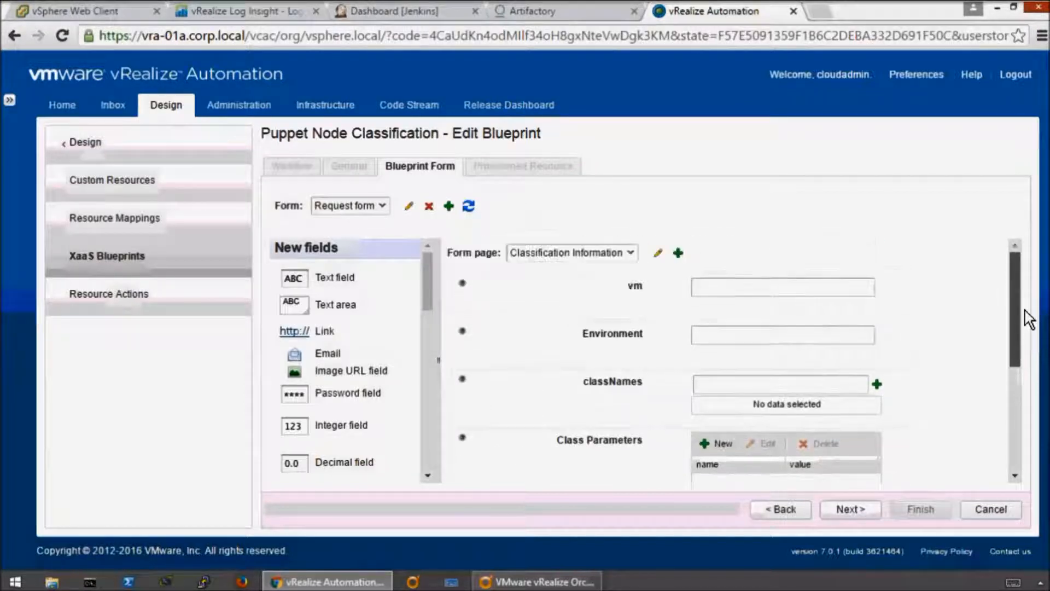
click(990, 512)
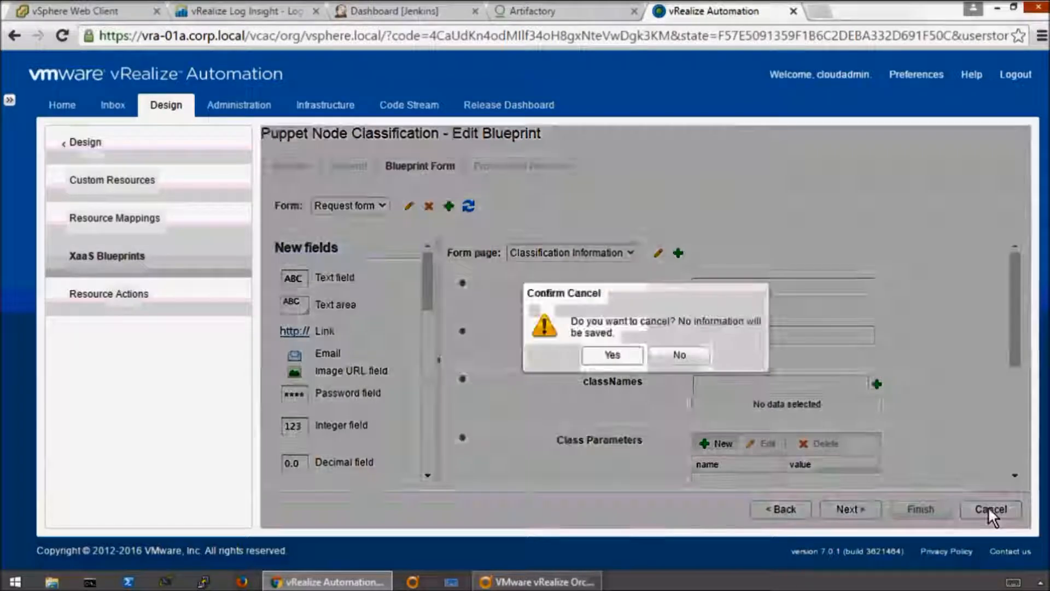
click(613, 356)
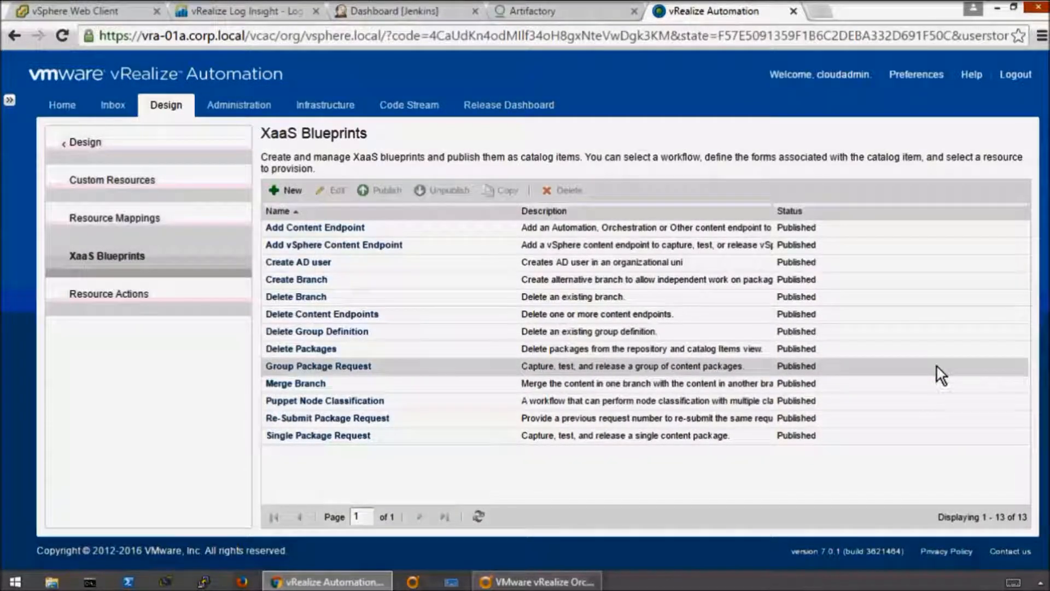
- Start a new blueprint in the design area's blueprint list and name it Corp WordPress Pupet
click(89, 154)
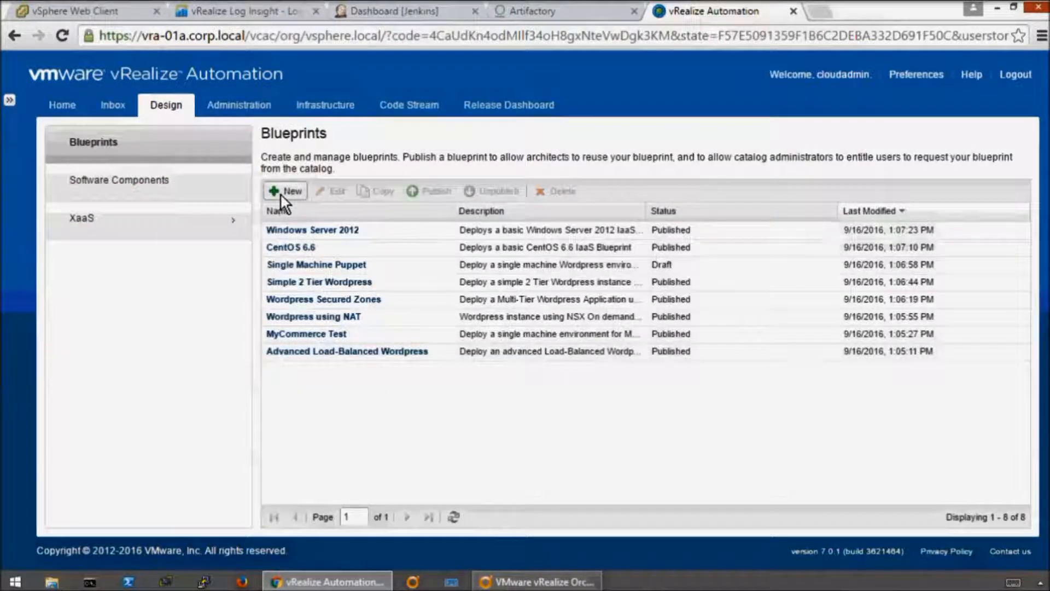
click(281, 193)
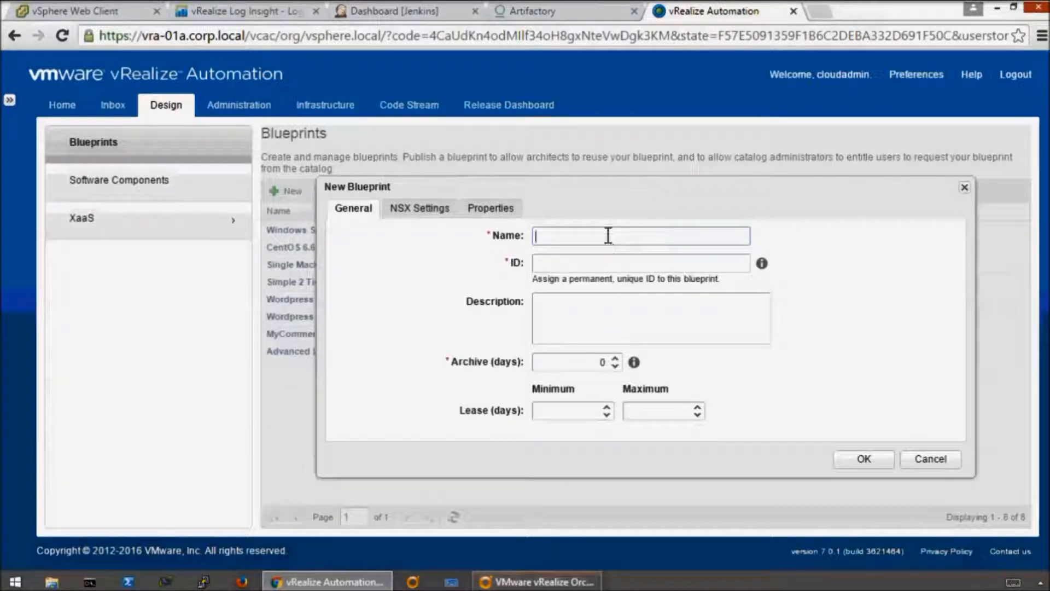
text(Corp WordPress Pupet)
- Describe the blueprint as "Single machine with Pupet", set its archive period to 5 days, and create it
click(647, 313)
text(Single machine with Pupet)
click(615, 359)
click(615, 358)
click(614, 359)
click(615, 359)
click(615, 359)
click(740, 360)
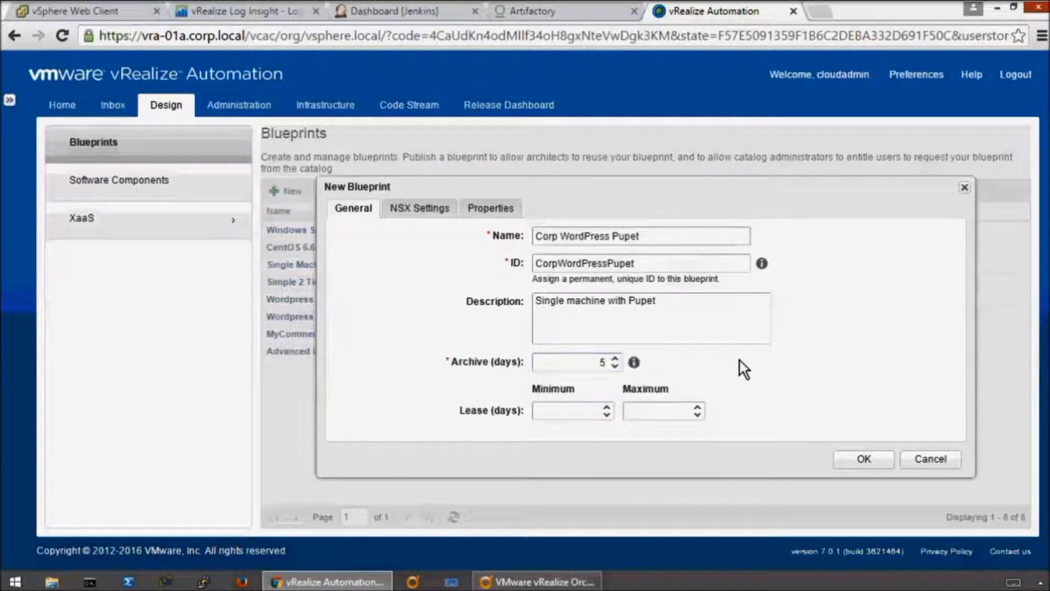
click(869, 459)
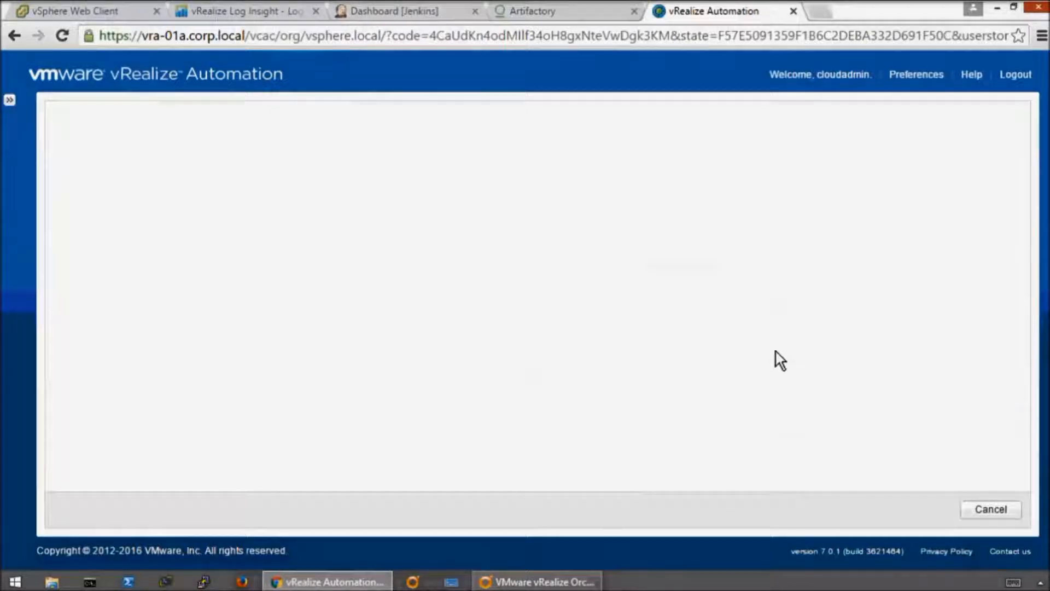
- Add a vSphere machine to the design canvas with the ID CentOS and the machine prefix dev-
drag(108, 474, 591, 208)
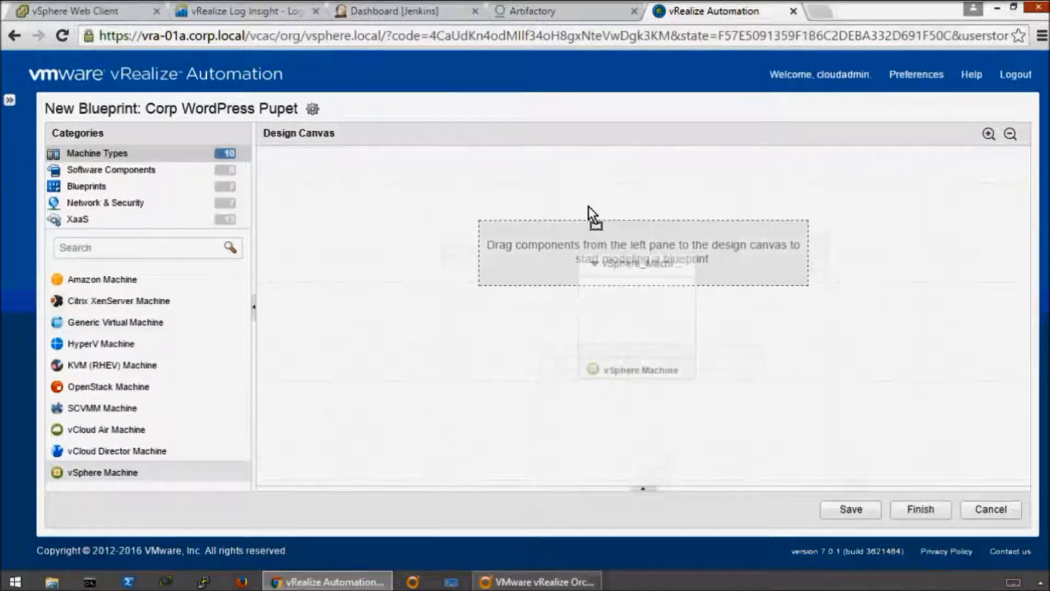
click(536, 264)
key(BackSpace)
key(BackSpace)
key(BackSpace)
key(BackSpace)
key(BackSpace)
key(BackSpace)
key(BackSpace)
key(BackSpace)
key(BackSpace)
key(BackSpace)
key(BackSpace)
key(BackSpace)
key(BackSpace)
key(BackSpace)
key(BackSpace)
key(BackSpace)
key(BackSpace)
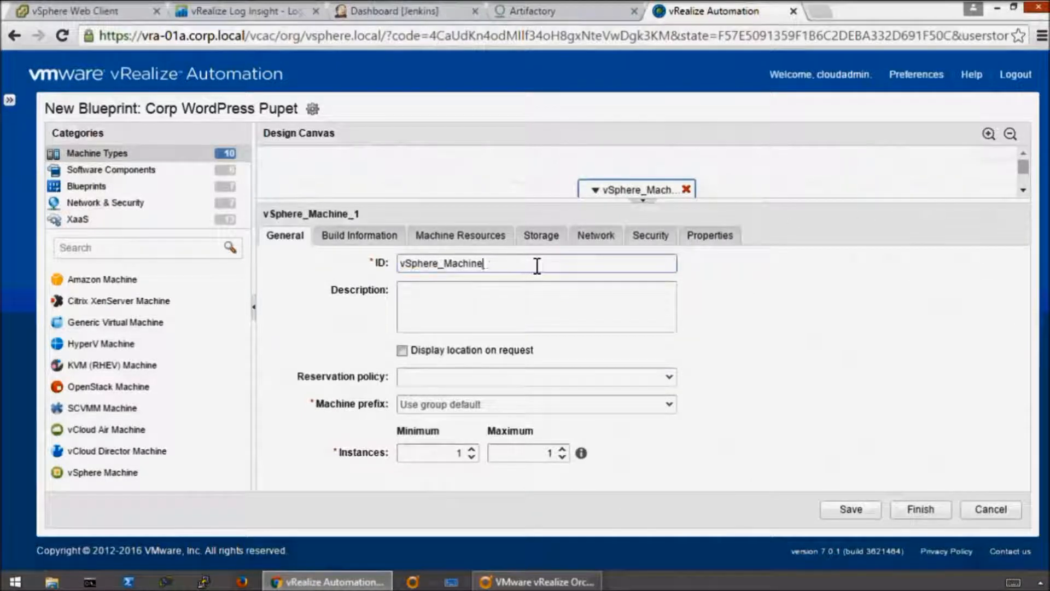
text(CentOS)
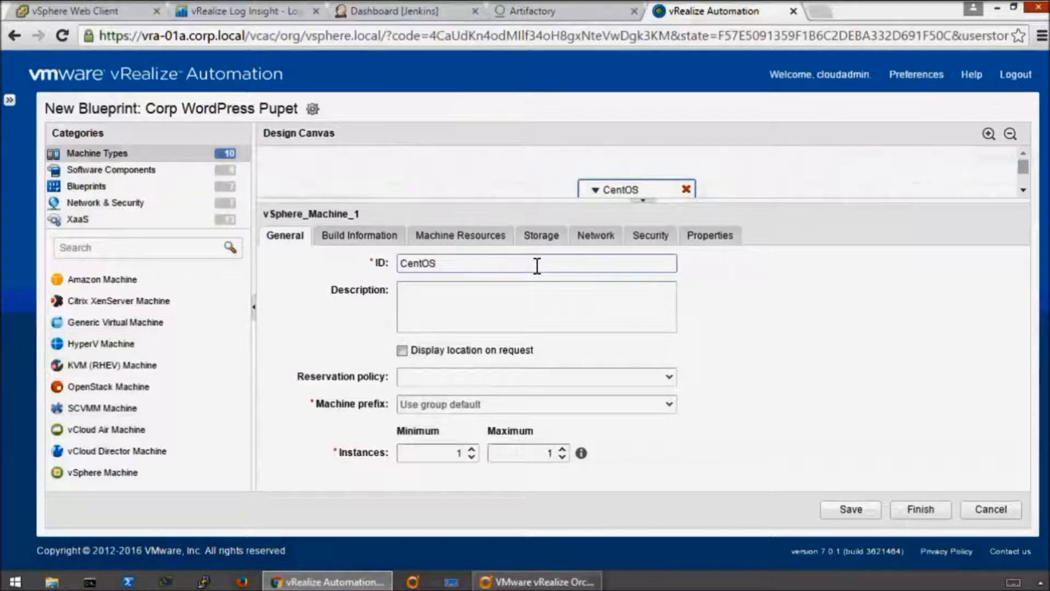
click(668, 405)
click(444, 463)
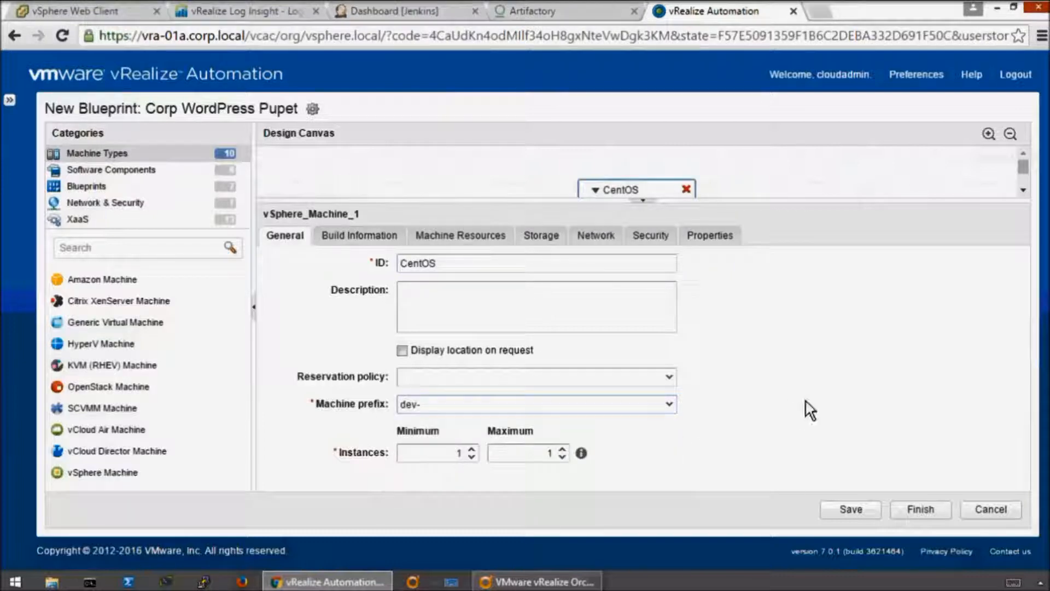
- Set the CentOS machine's build action to Linked Clone with linux-base-01a as the clone source
click(344, 237)
click(669, 291)
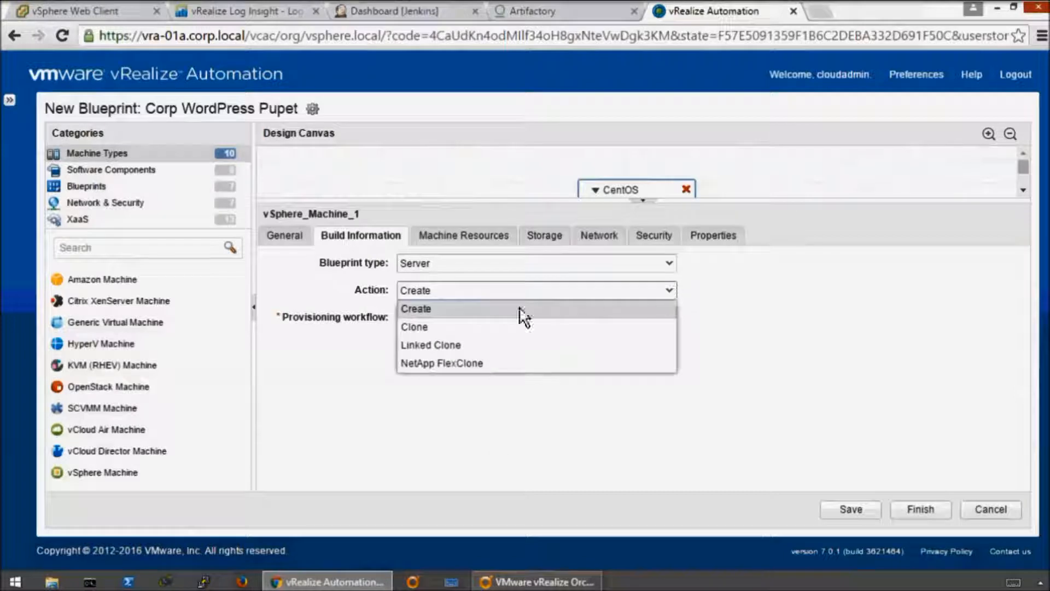
click(450, 346)
click(666, 345)
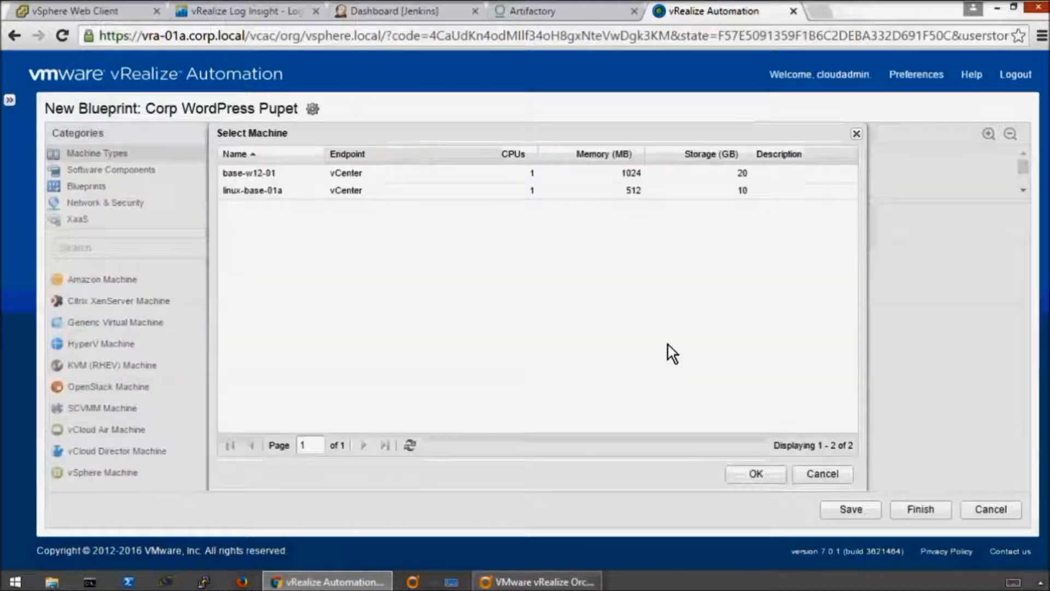
click(268, 196)
click(756, 473)
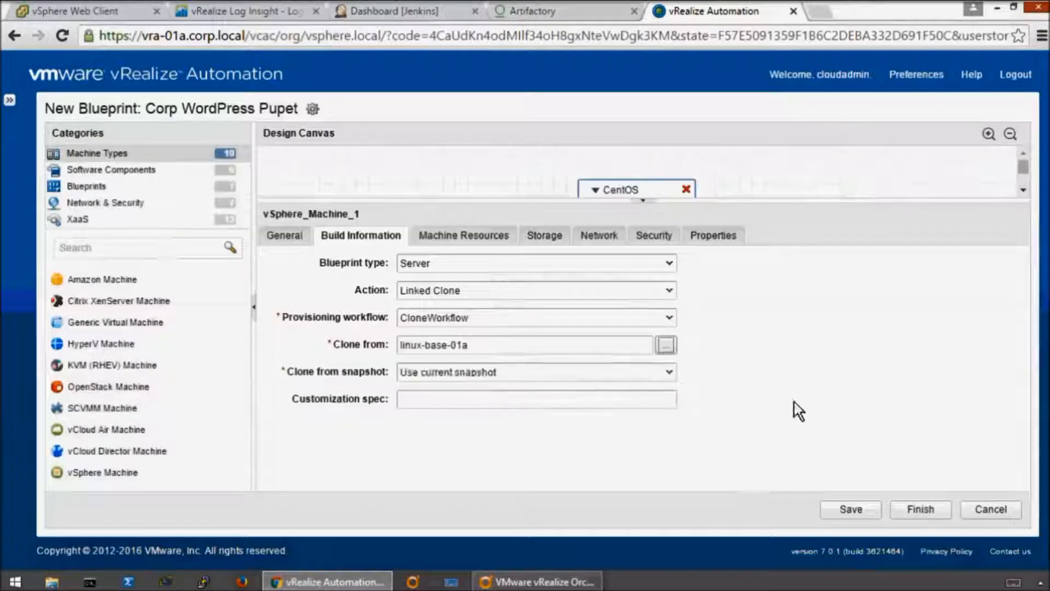
- Clone from the Application Authoring Snapshot with the customization spec CentOS, and save the blueprint
click(668, 377)
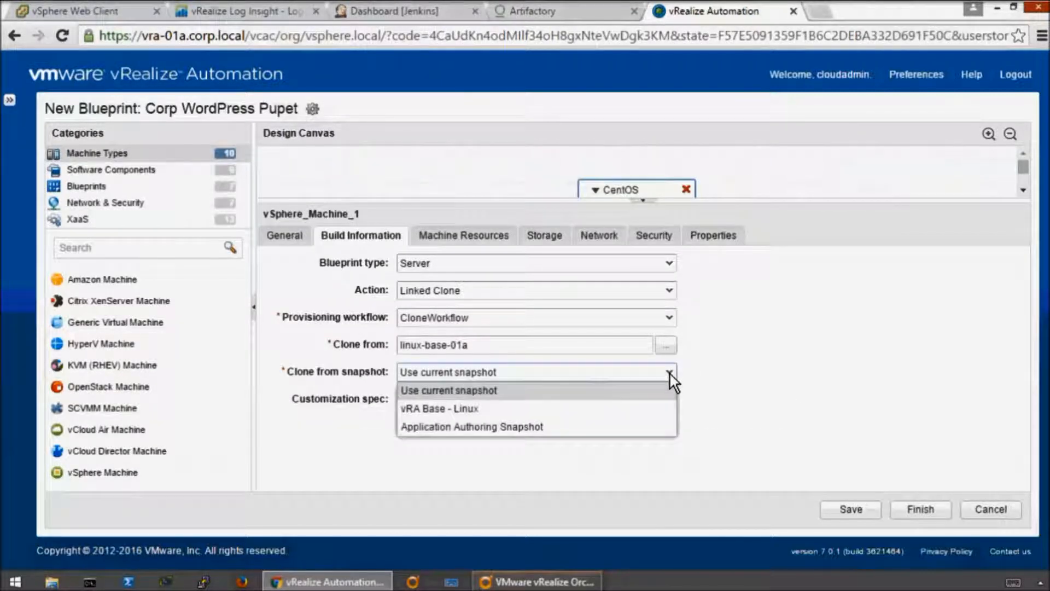
click(514, 427)
click(509, 400)
text(CentOS)
click(851, 508)
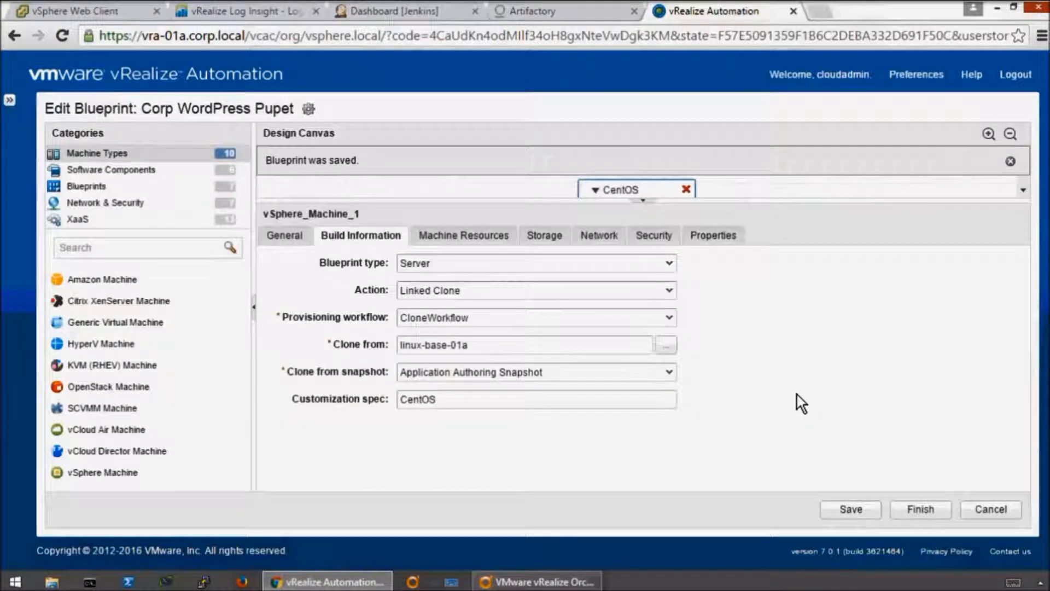
click(1011, 161)
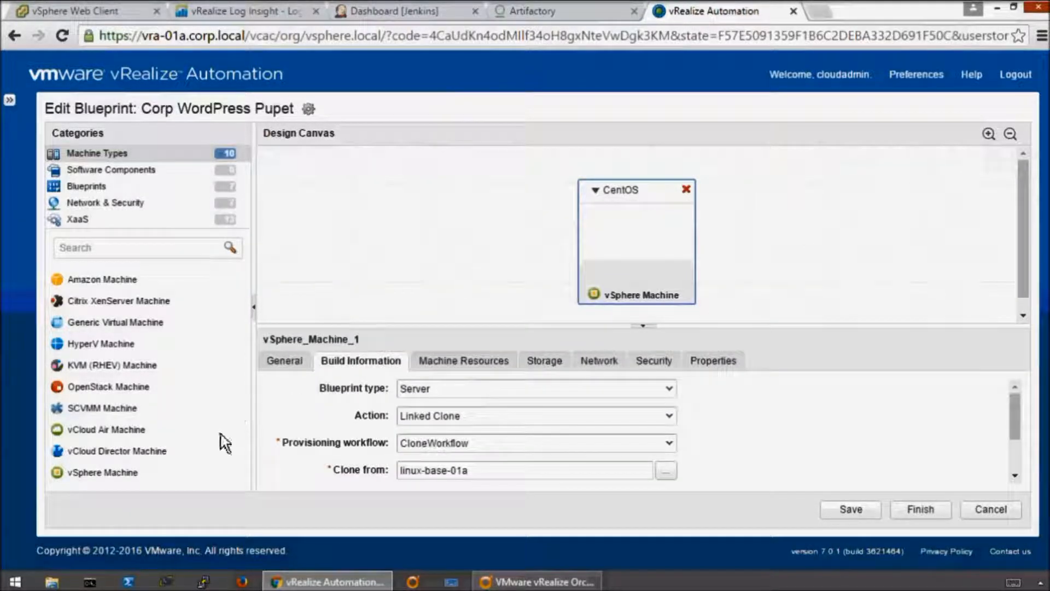
- Add an existing network component to the canvas and assign it the External Default Network profile
click(135, 200)
drag(98, 279, 428, 245)
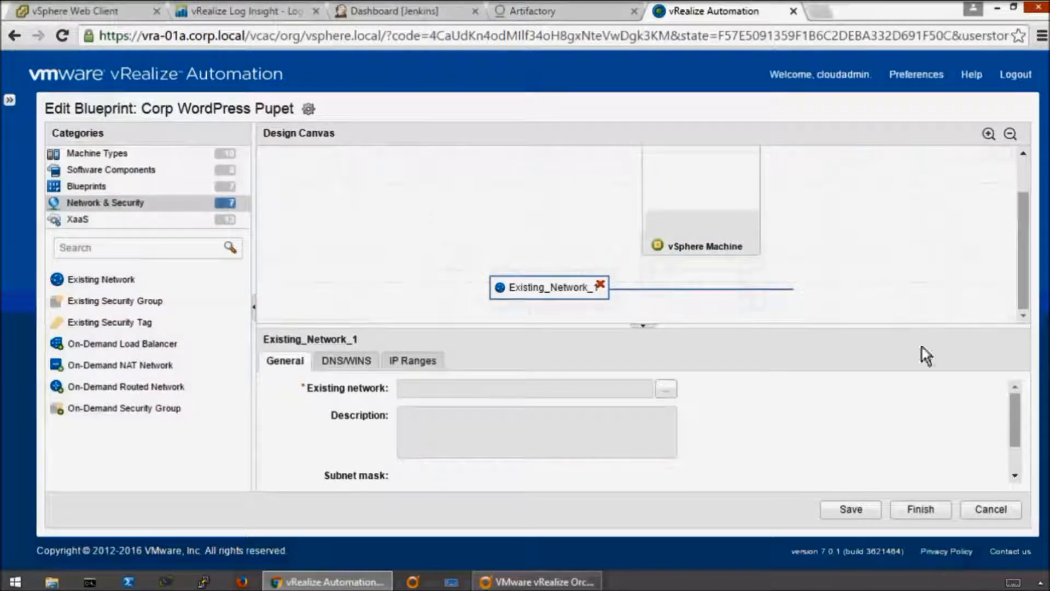
click(668, 390)
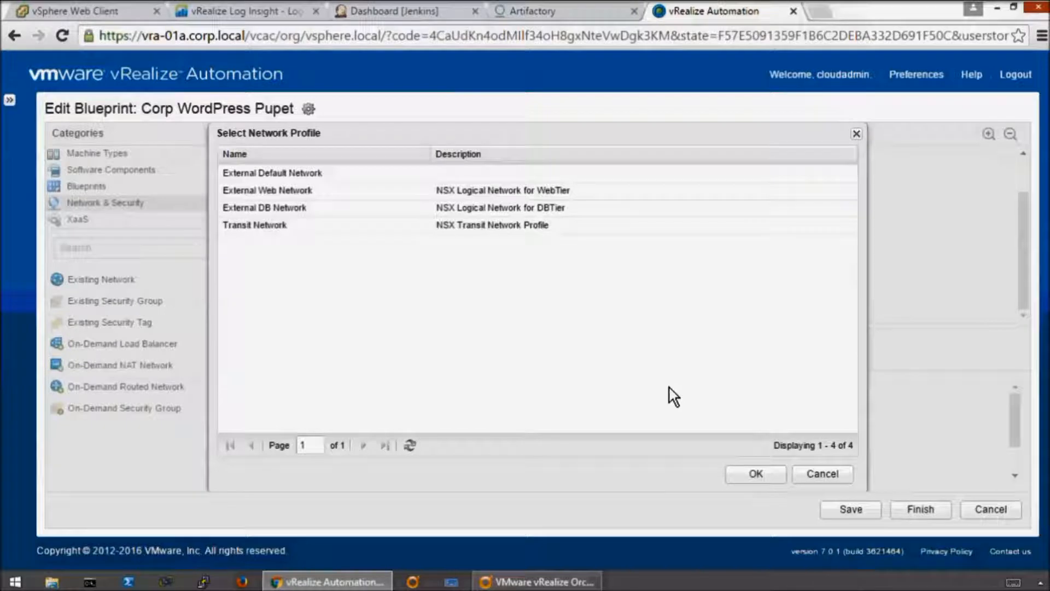
click(296, 174)
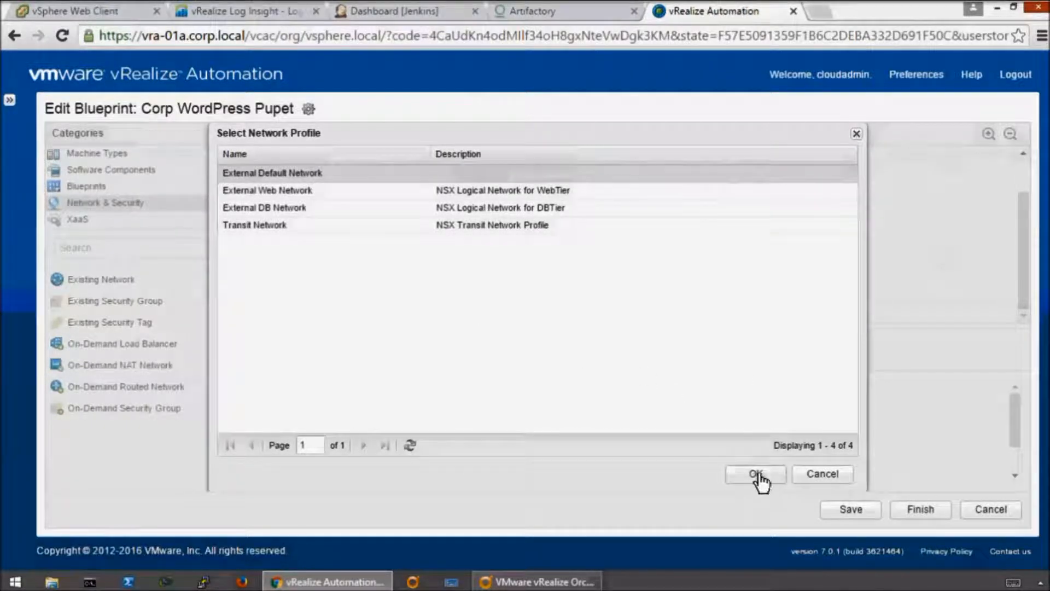
click(757, 474)
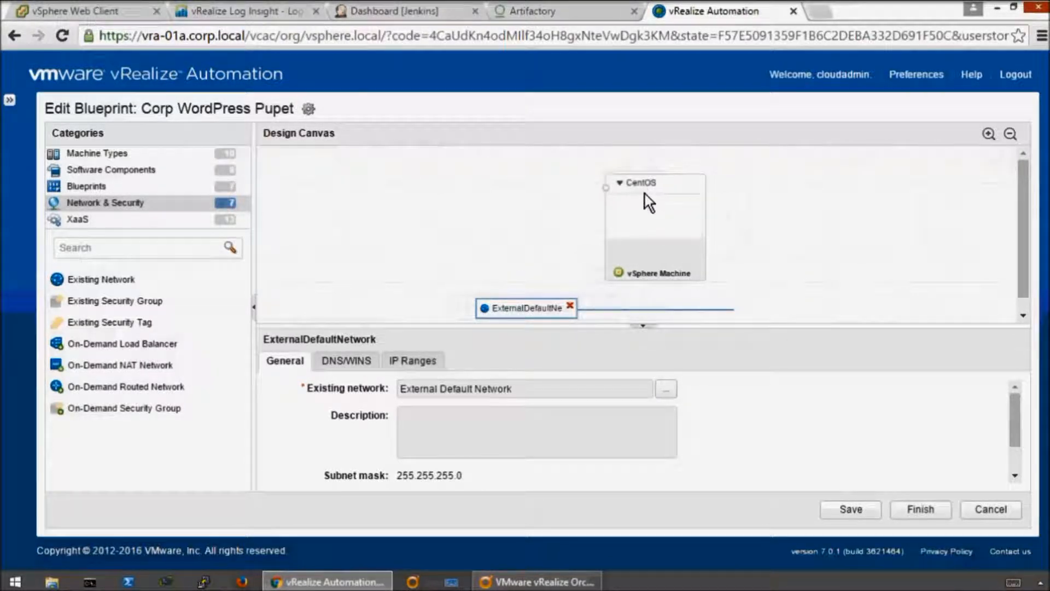
- Add a network adapter to the CentOS machine, connected to ExternalDefaultNetwork with static IP assignment
click(646, 192)
click(594, 361)
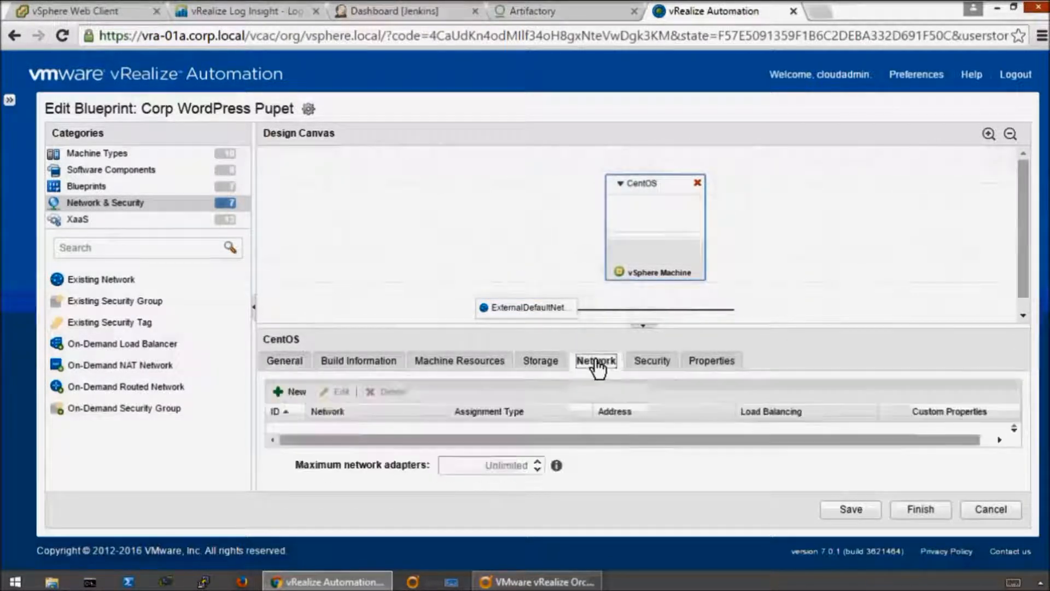
click(284, 392)
click(439, 431)
click(388, 471)
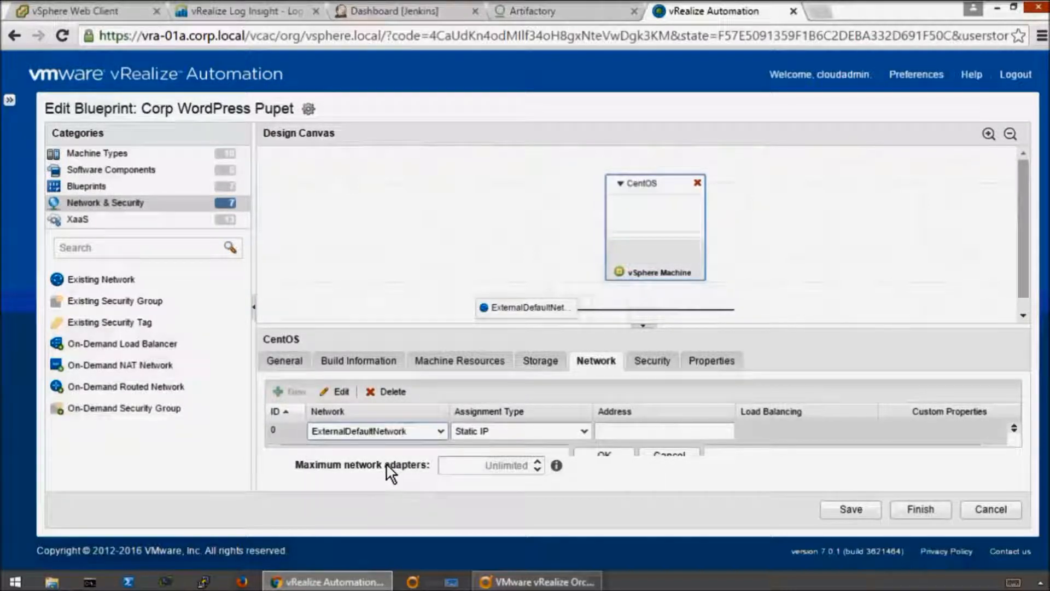
click(606, 456)
click(821, 267)
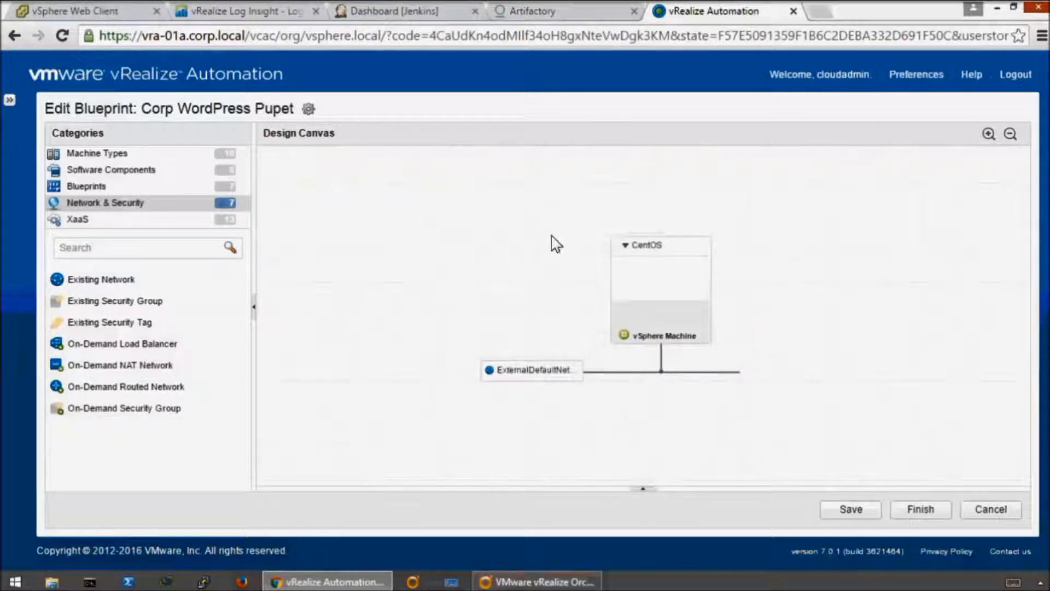
- Add the Puppet Node Classification XaaS component to the canvas beside the CentOS machine
click(129, 215)
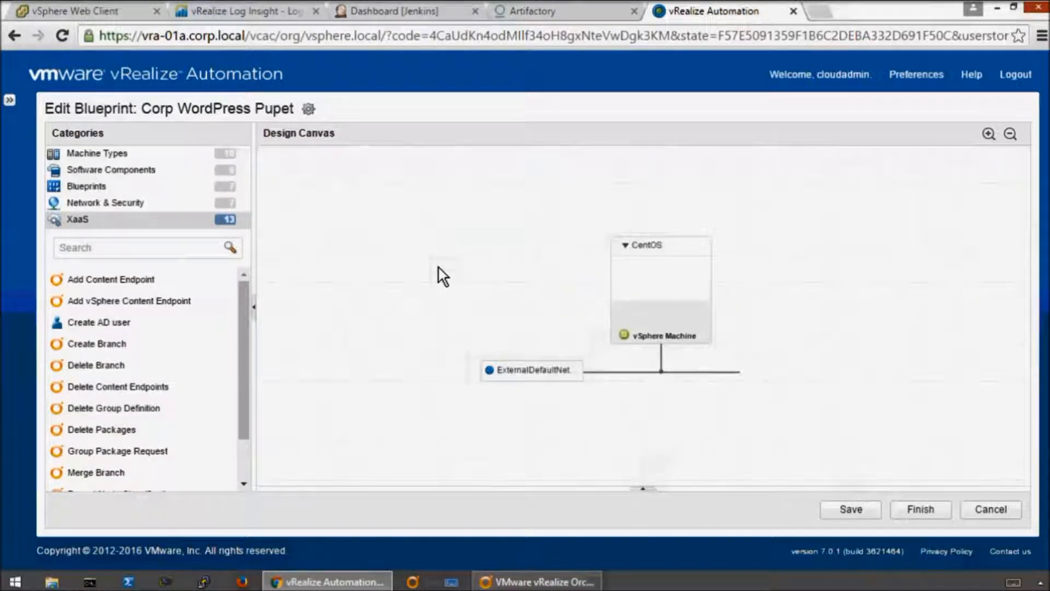
drag(242, 348, 241, 417)
drag(172, 445, 543, 277)
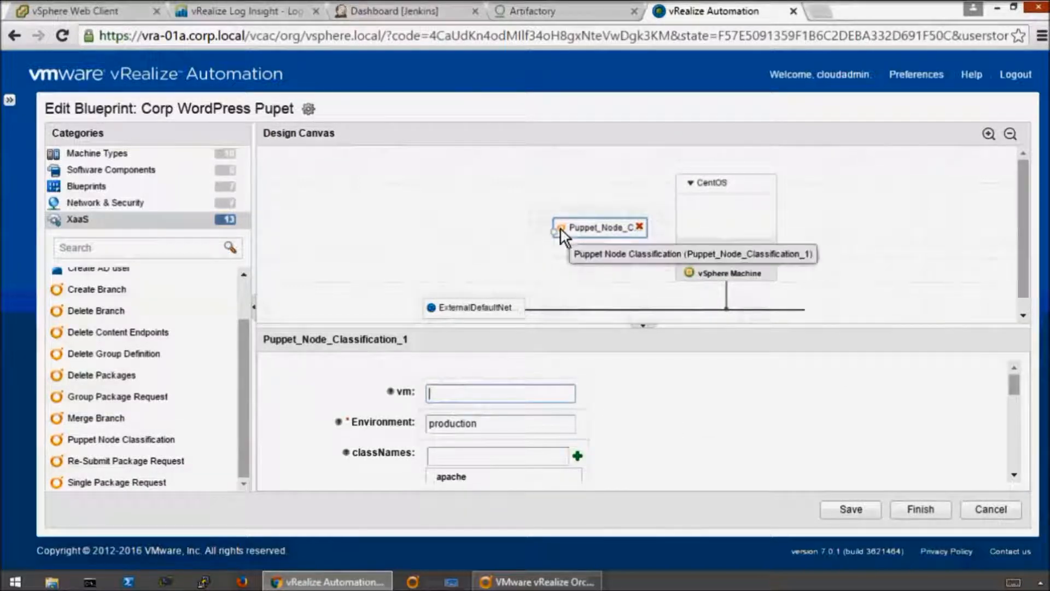
- Draw a dependency from the Puppet Node Classification component to the CentOS machine
mouse_move(560, 229)
mouse_down()
mouse_move(538, 212)
mouse_move(550, 234)
mouse_up()
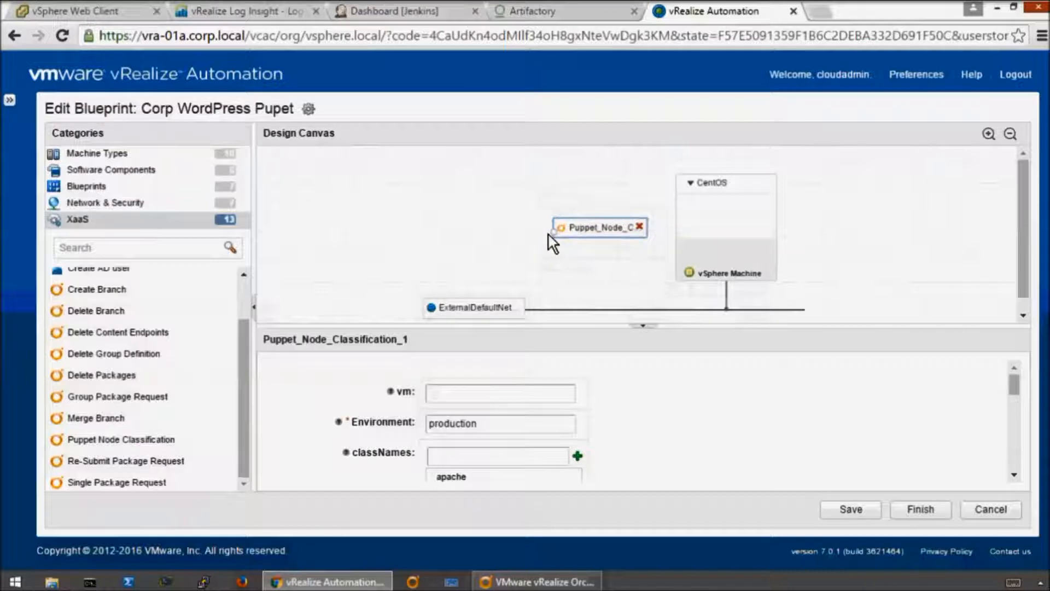
click(988, 134)
click(988, 134)
click(643, 327)
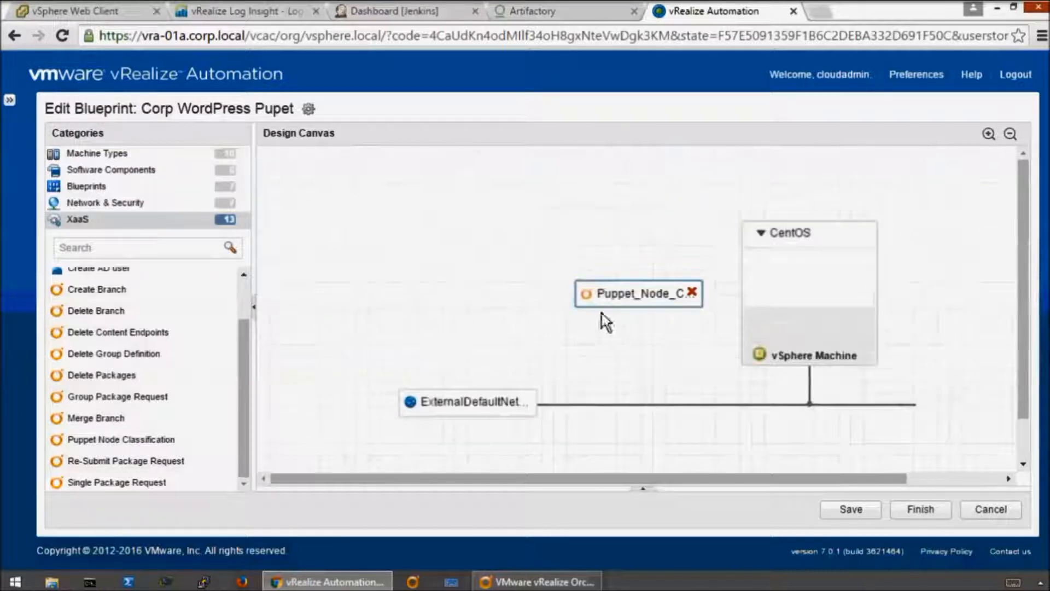
drag(585, 293, 585, 270)
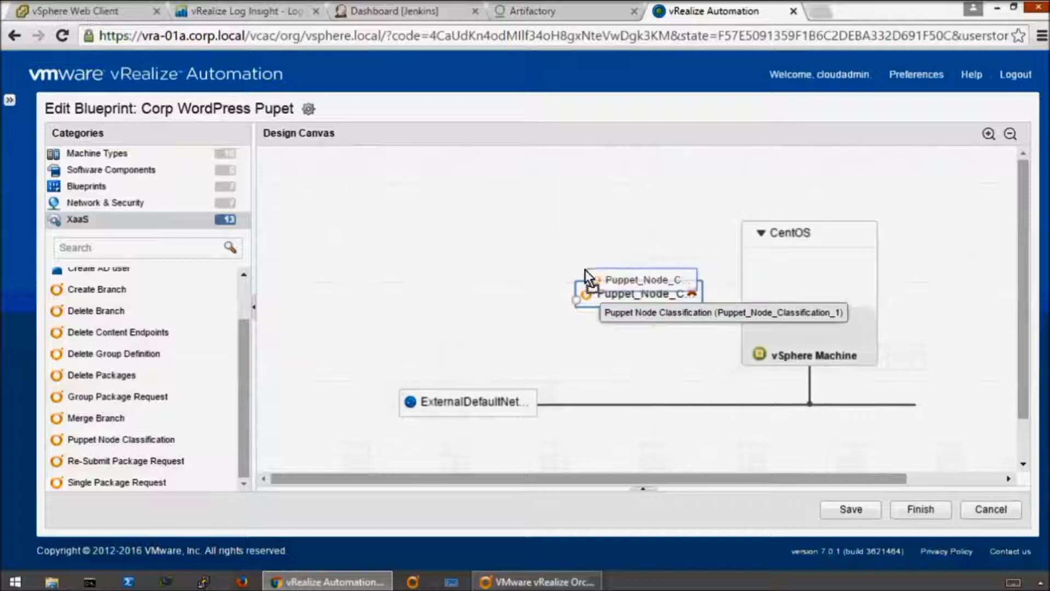
click(988, 134)
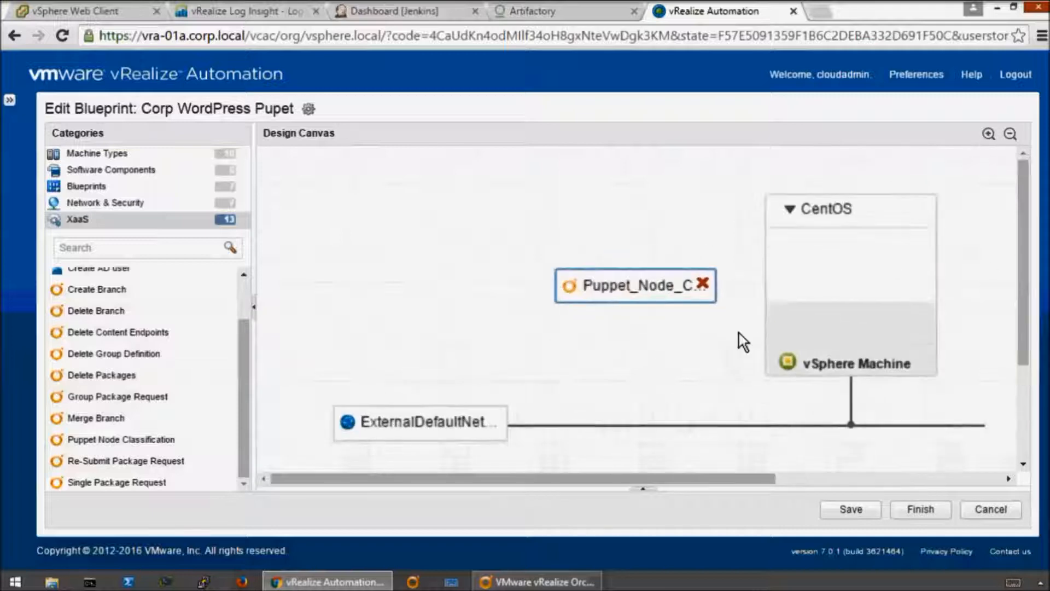
drag(558, 296, 771, 223)
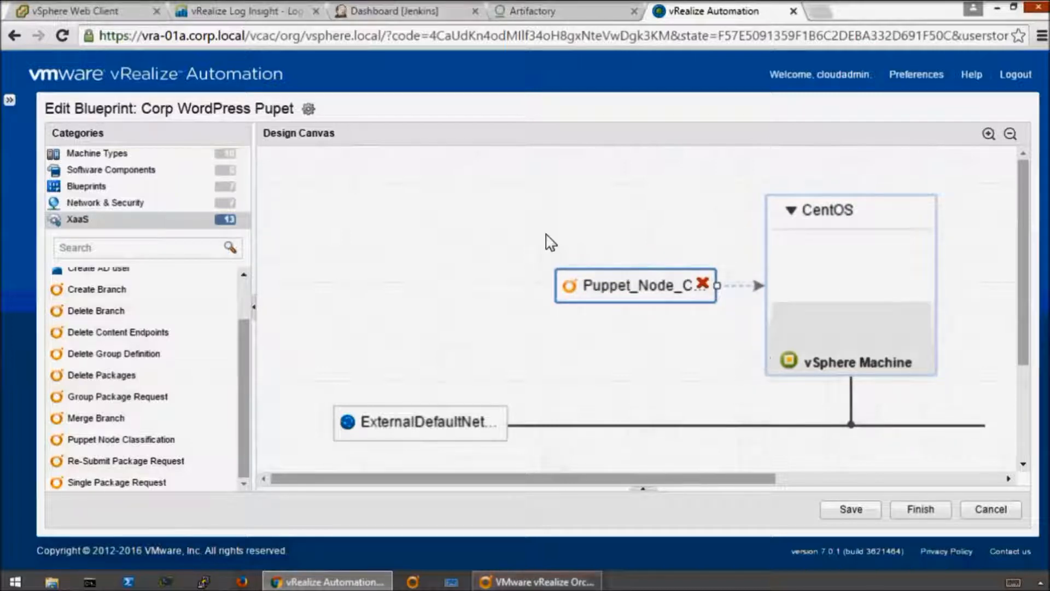
- In the advanced settings of the Puppet Node Classification component's vm input, set the value source to Field
click(611, 291)
click(471, 395)
click(815, 470)
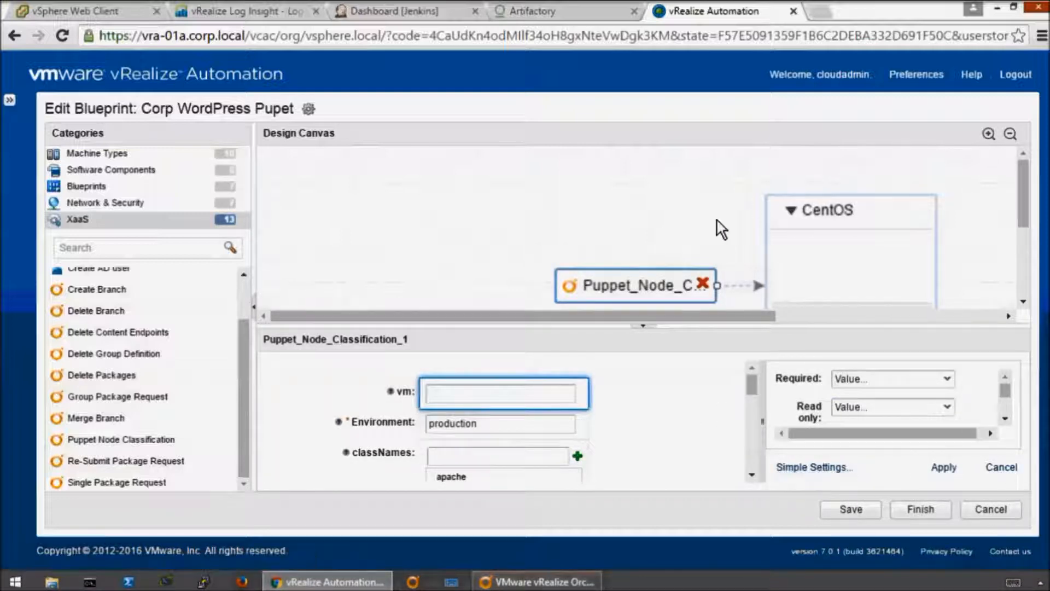
click(1005, 418)
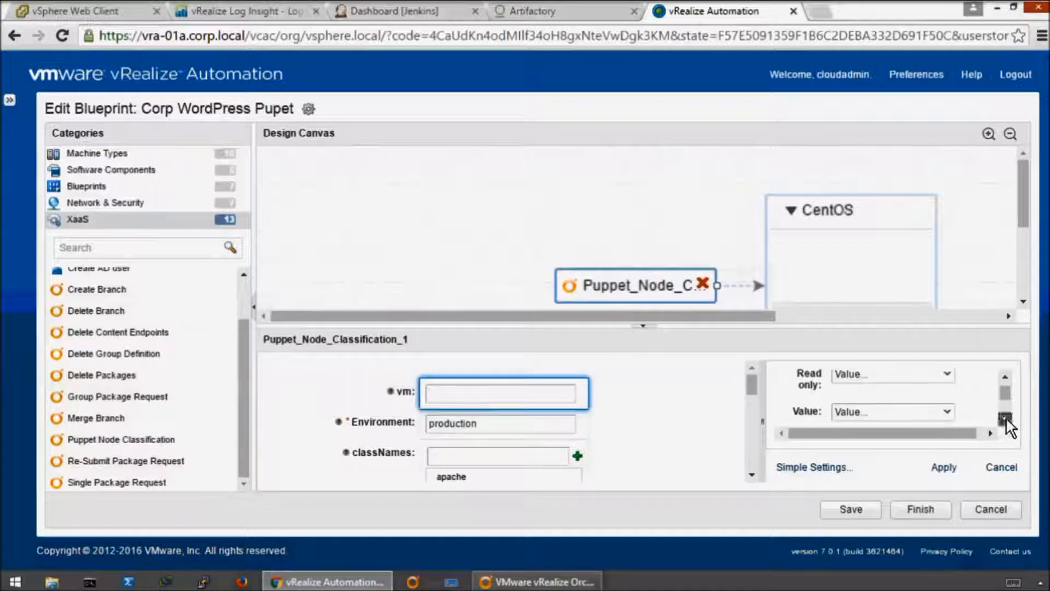
click(947, 411)
click(846, 467)
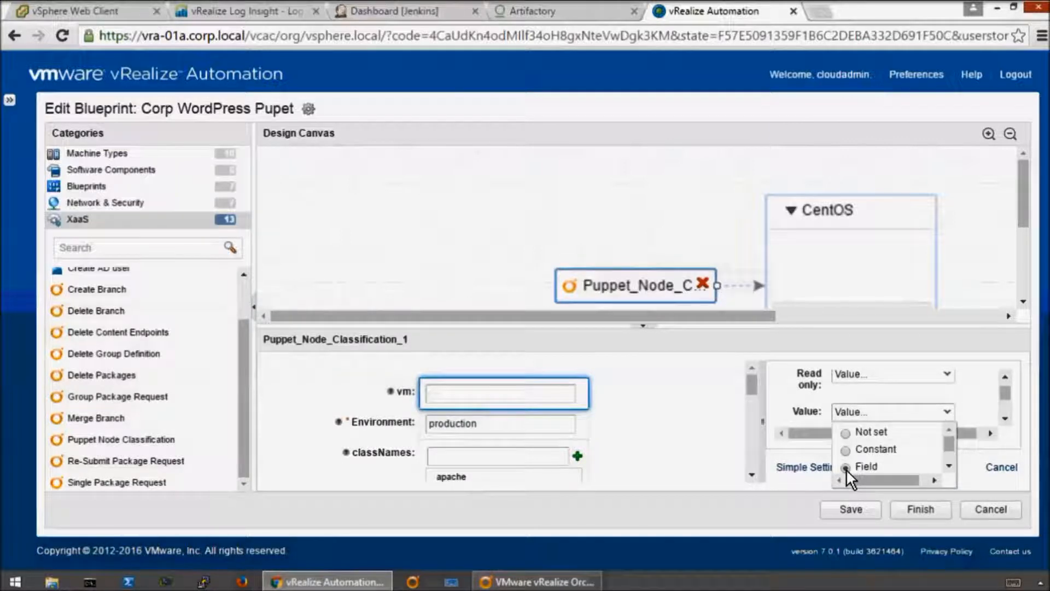
- Define the vm input's field value as Machine Name of CentOS under Blueprint Outputs, and apply the setting
click(946, 465)
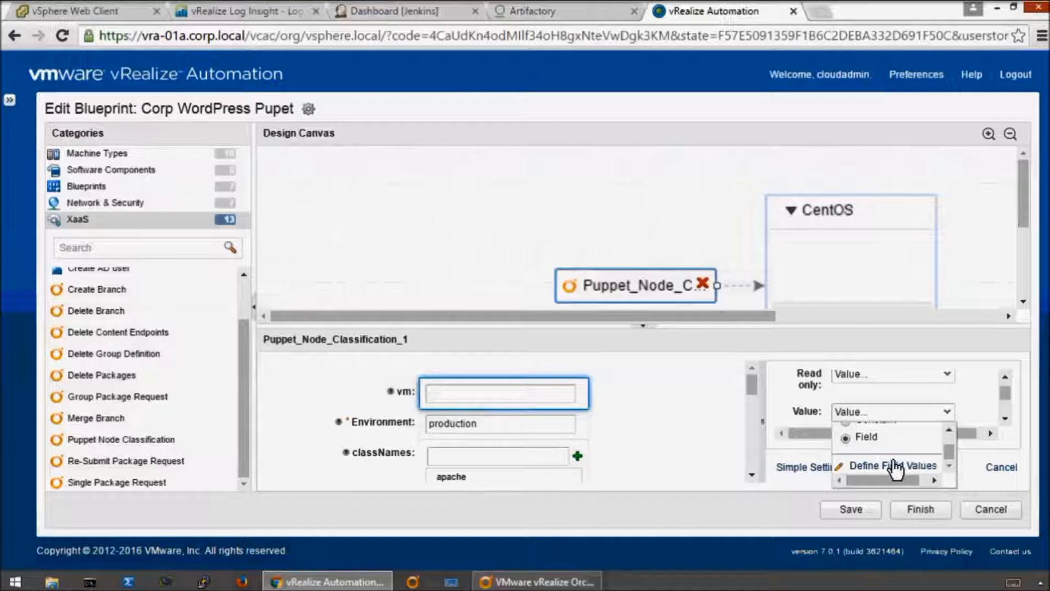
click(878, 466)
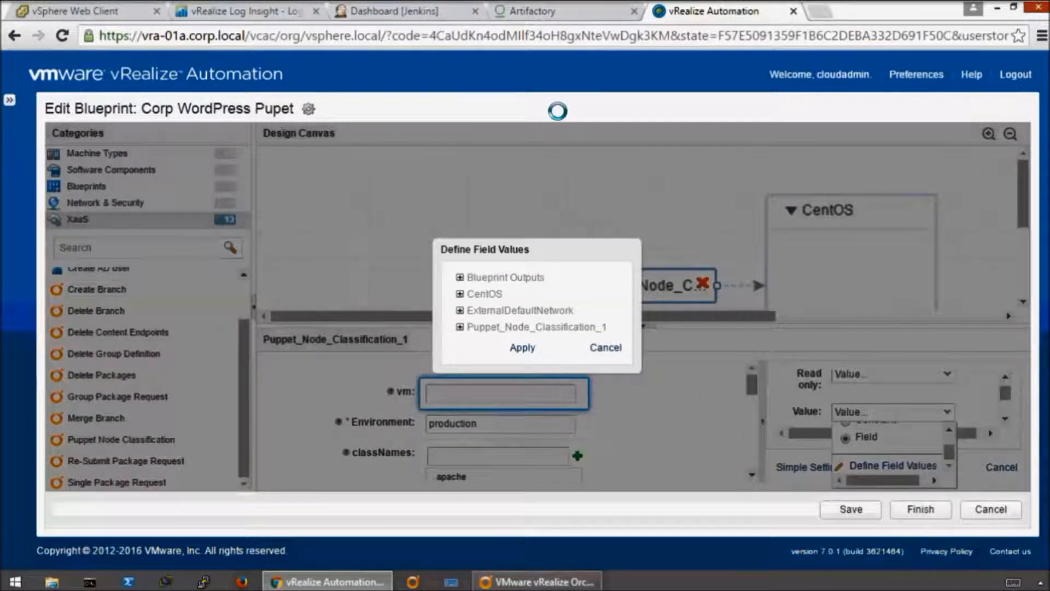
click(460, 277)
click(474, 294)
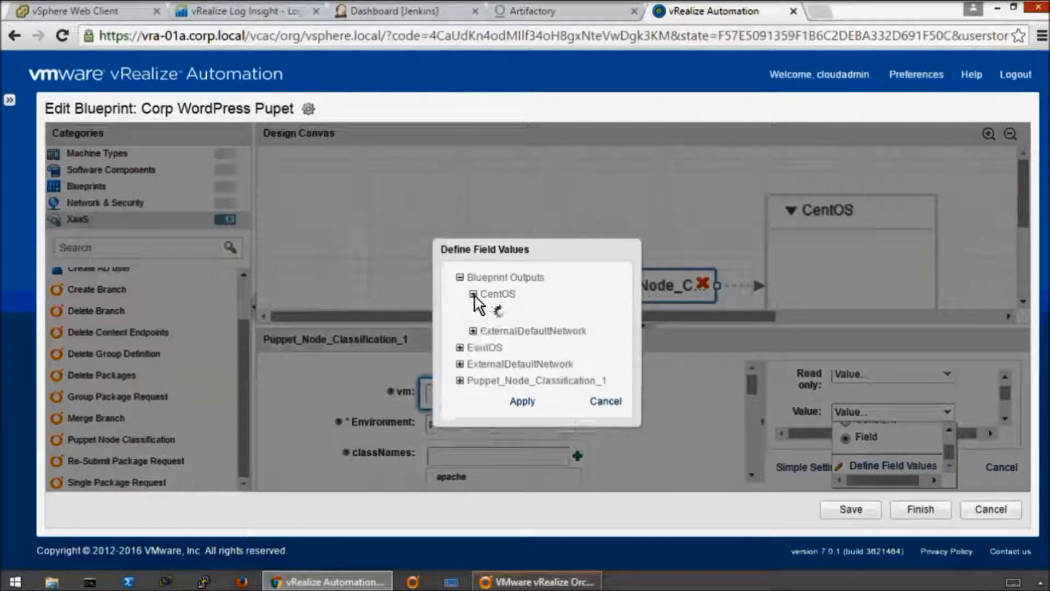
click(543, 426)
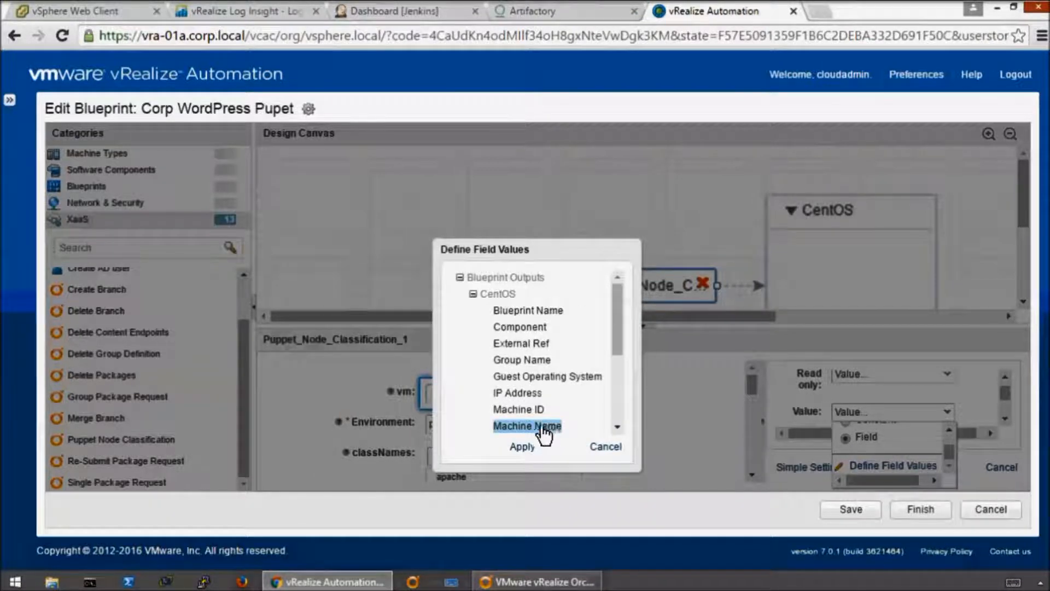
click(521, 448)
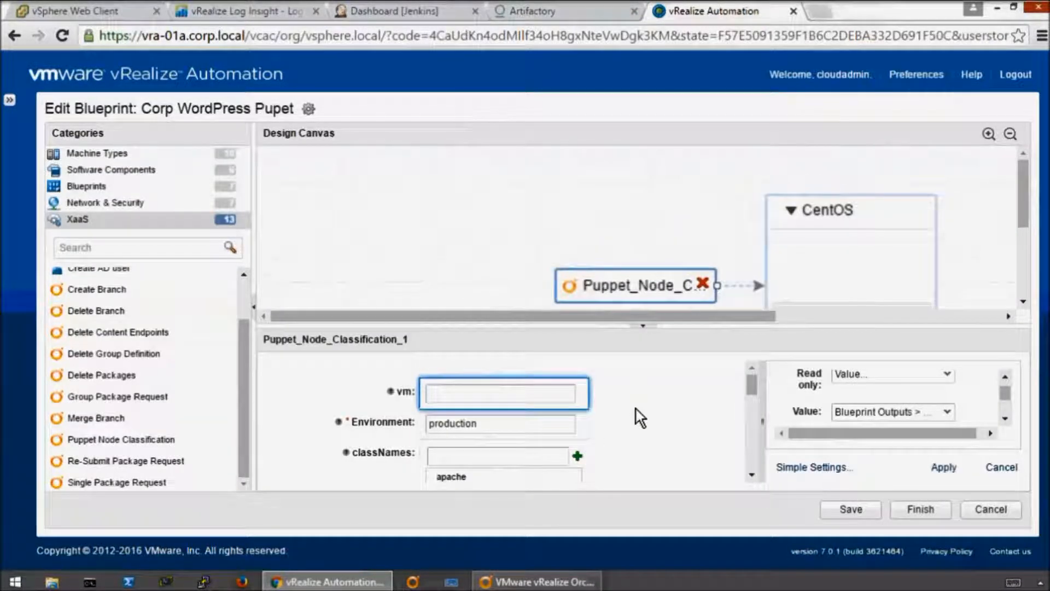
click(626, 224)
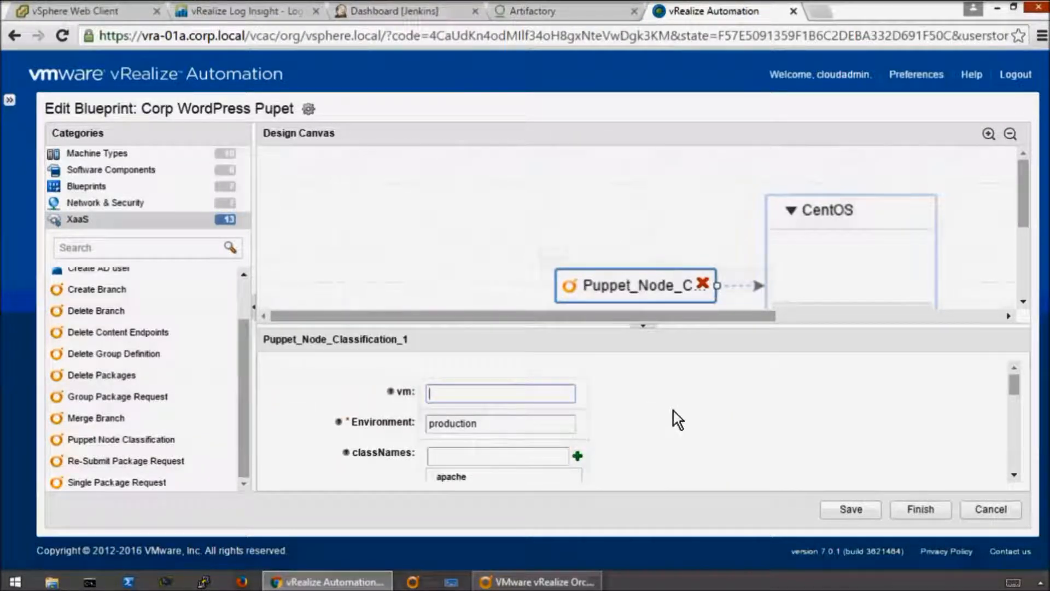
- Set the vm input's Visible option to the constant No in its advanced settings and apply it
click(1008, 417)
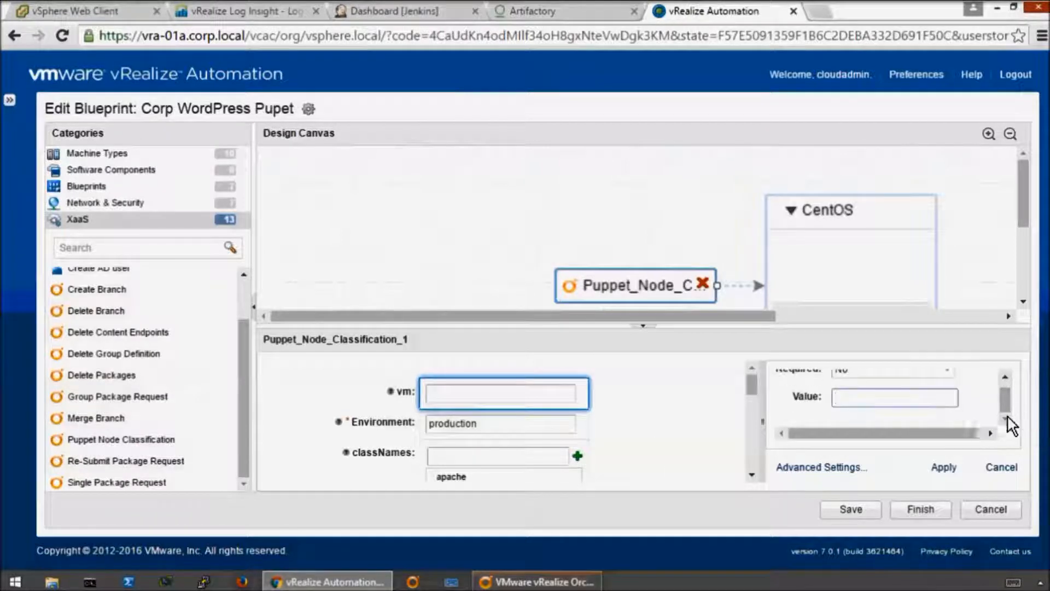
click(1008, 373)
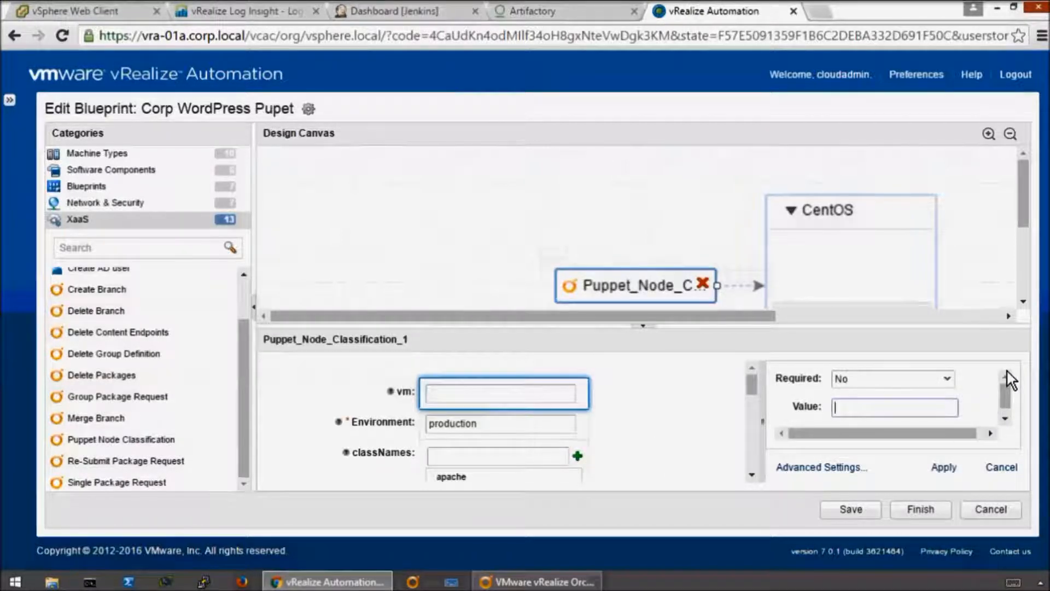
click(810, 469)
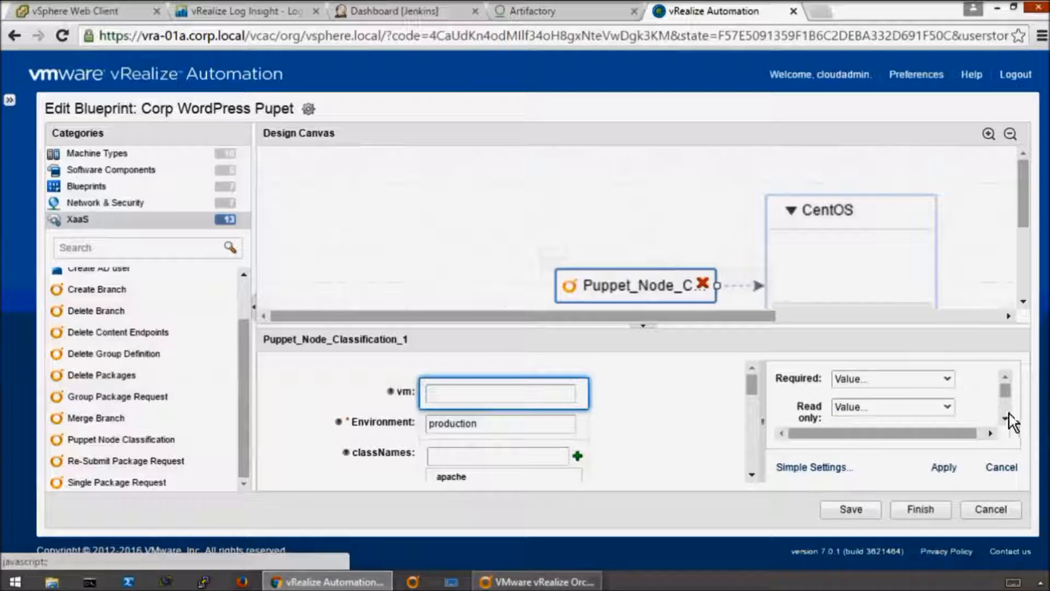
scroll(1012, 411, down, 1)
click(948, 323)
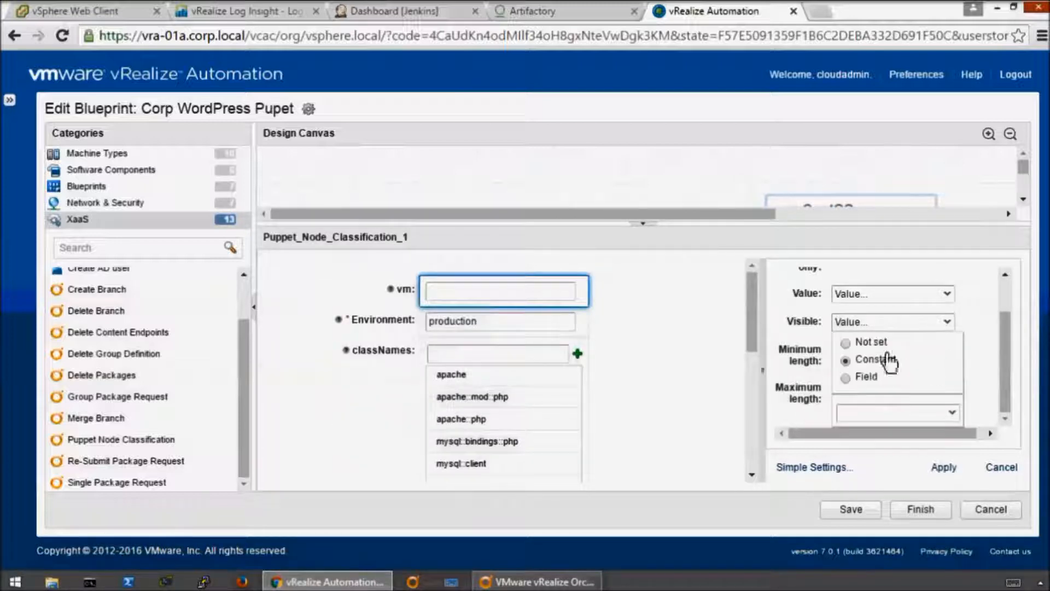
click(953, 411)
click(855, 462)
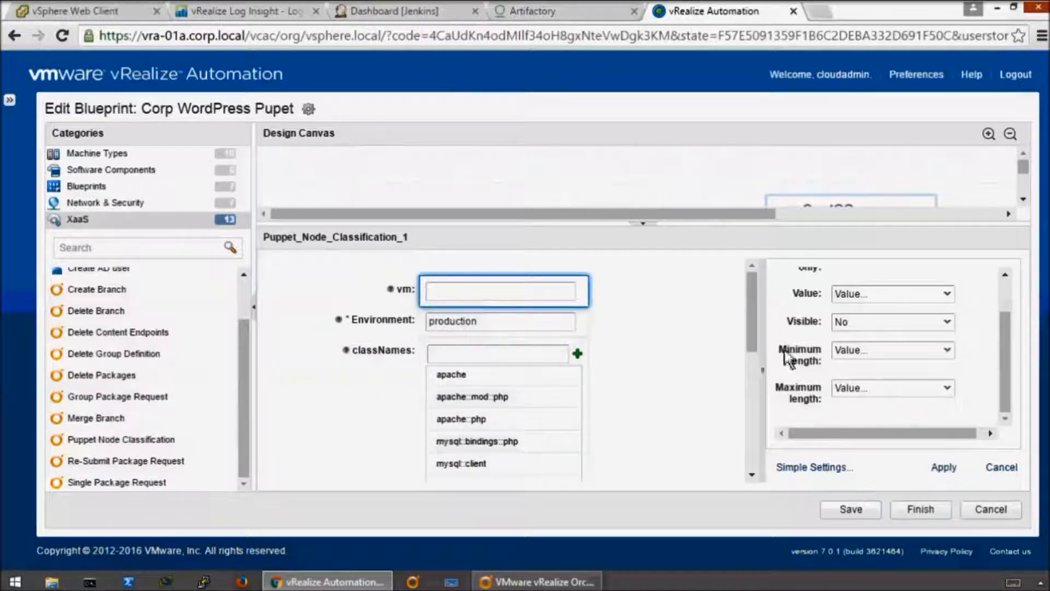
click(944, 467)
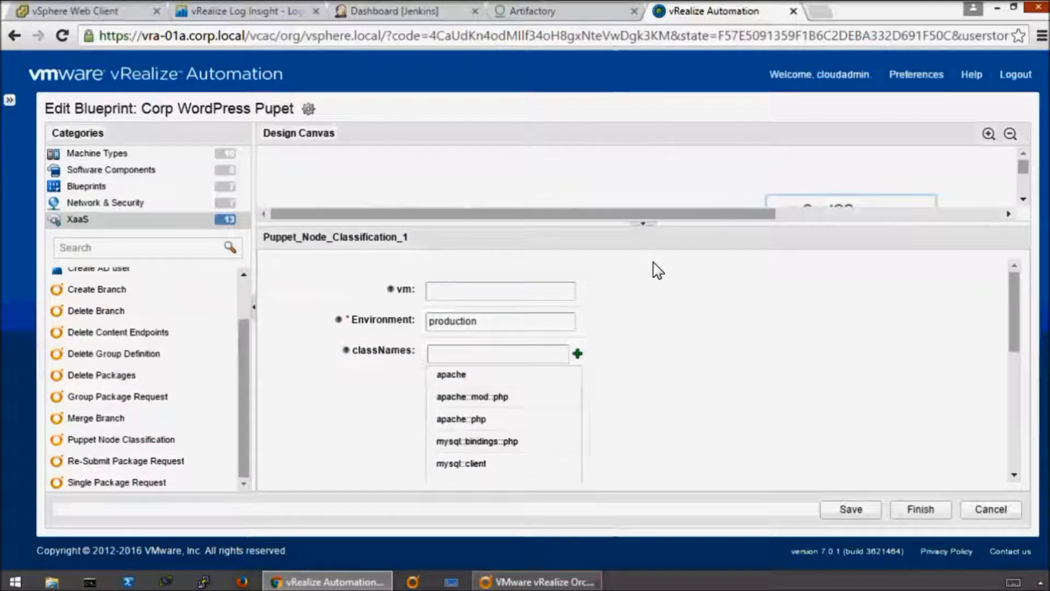
- Make the Environment input required with the value production, and apply the settings
click(520, 321)
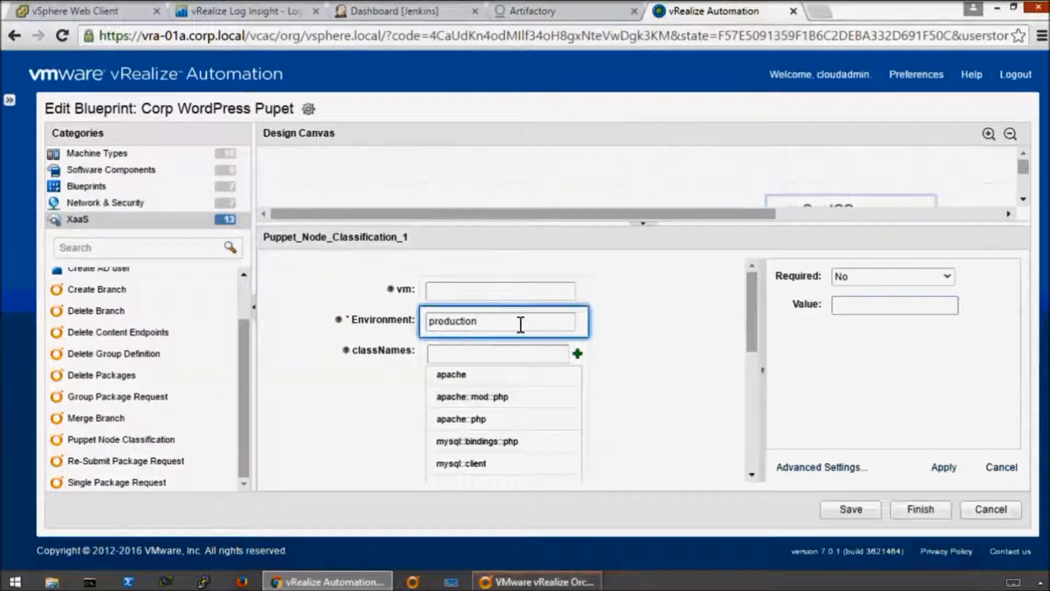
click(948, 277)
click(851, 311)
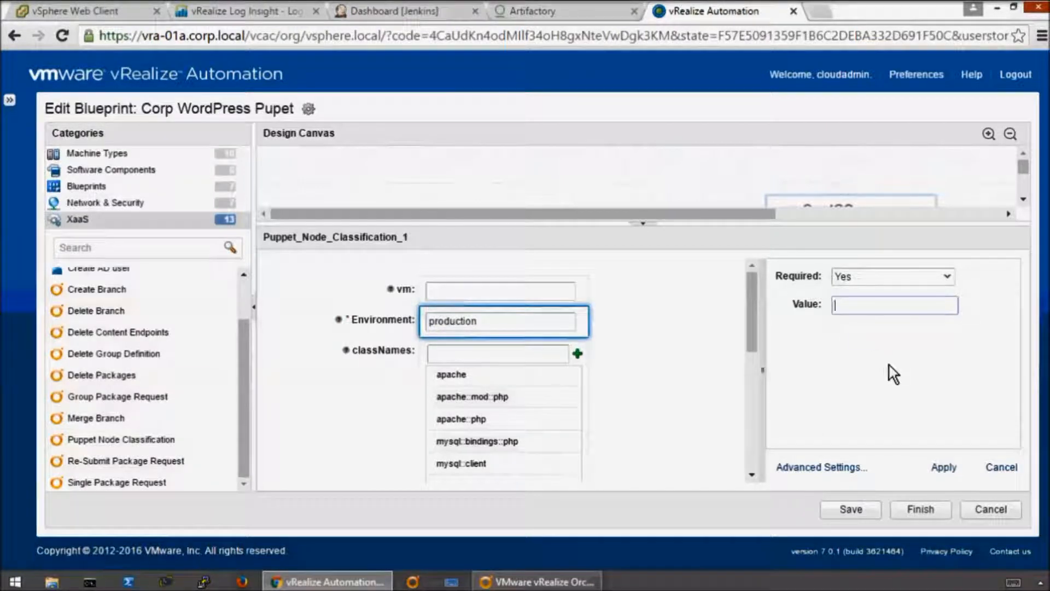
text(p)
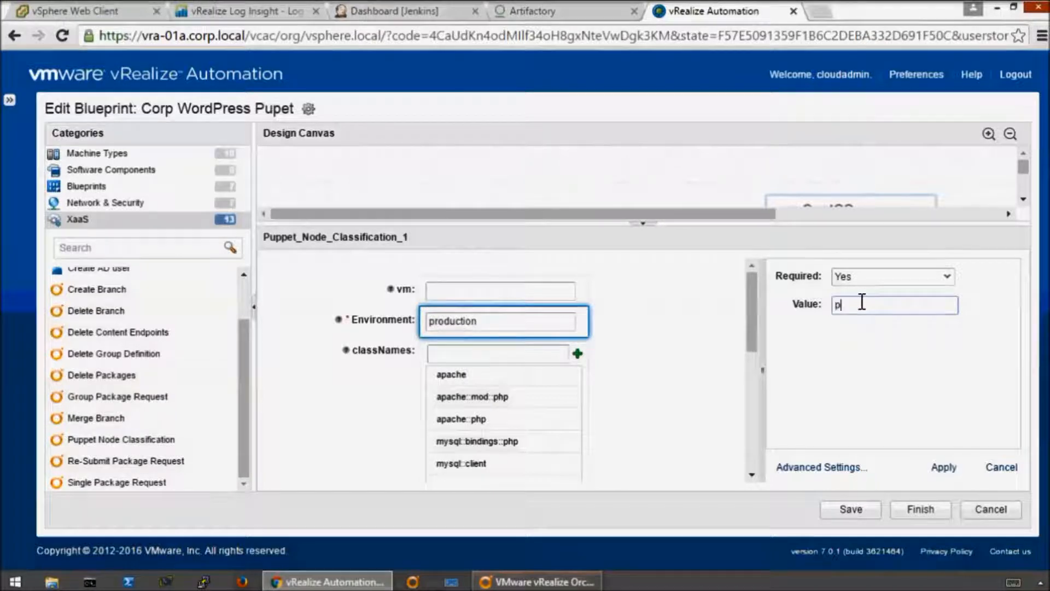
text(roduction)
click(943, 466)
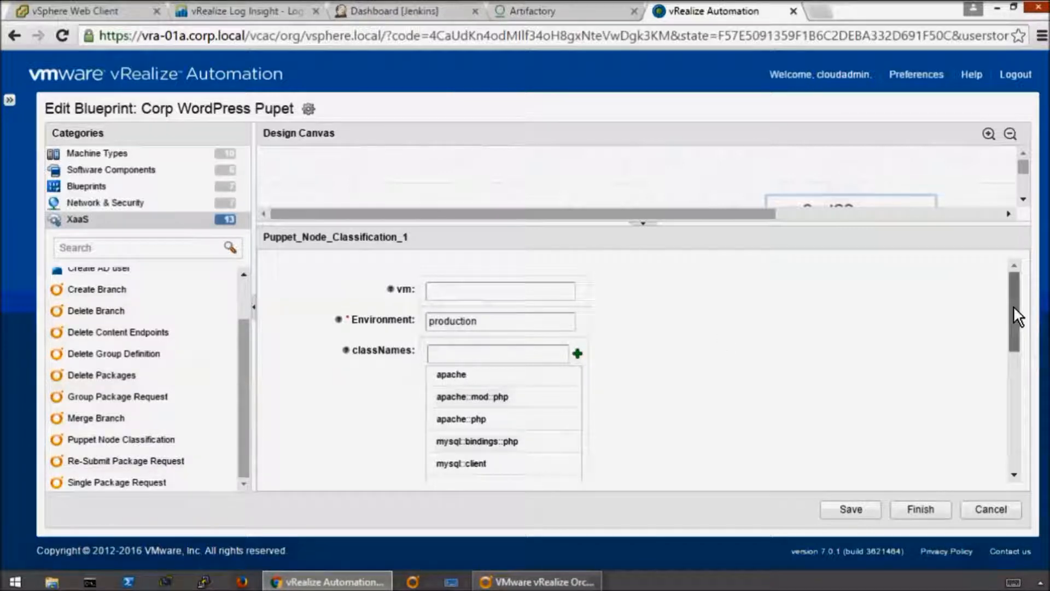
- Add the class parameter wordpress::install_dir with the value /var/www/html to the Puppet Node Classification component
scroll(1009, 321, down, 2)
scroll(1006, 383, down, 5)
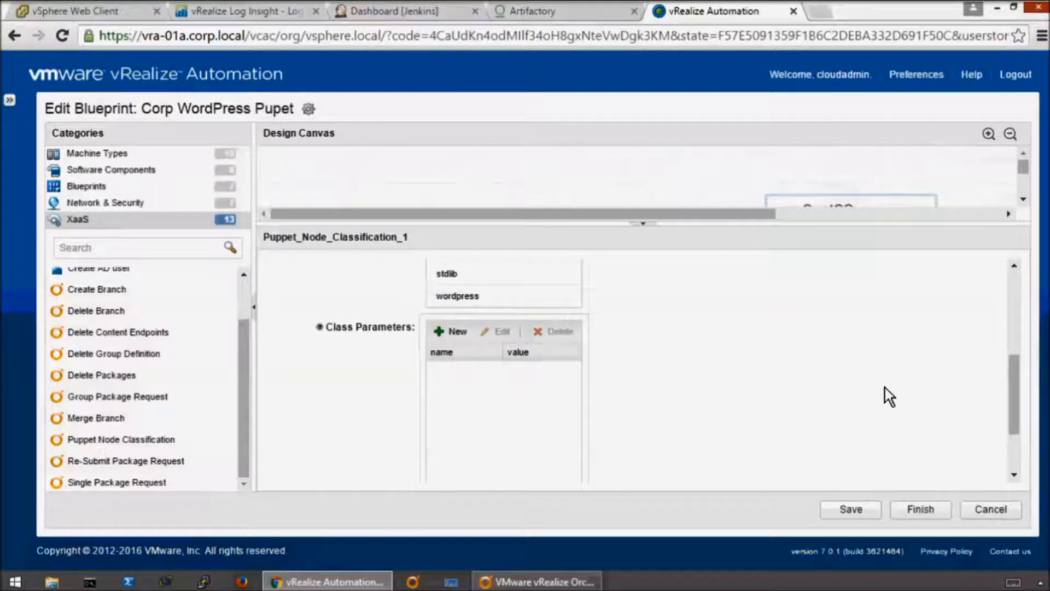
click(446, 331)
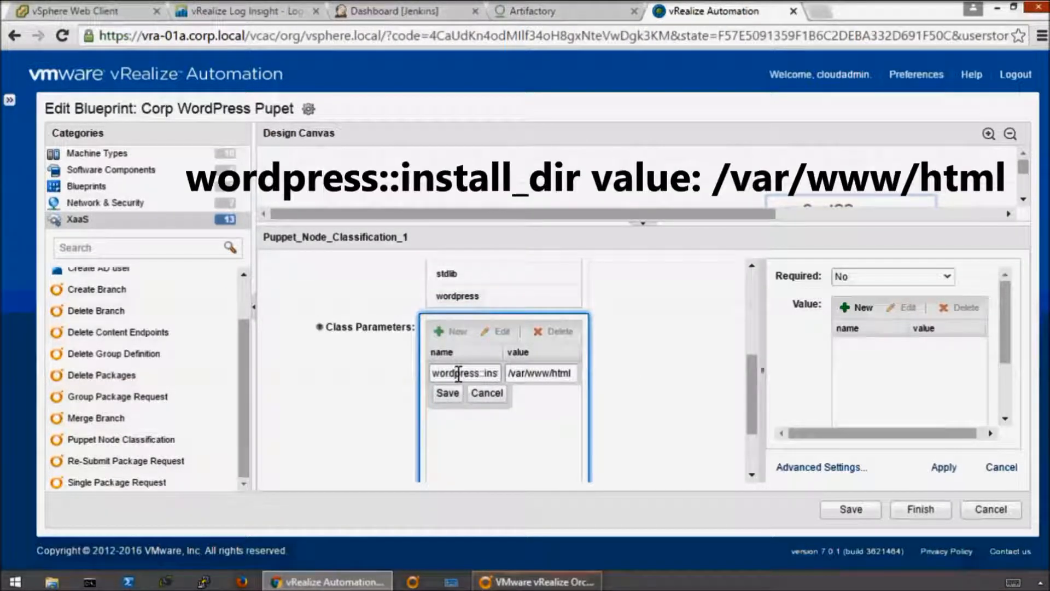
drag(458, 373, 633, 378)
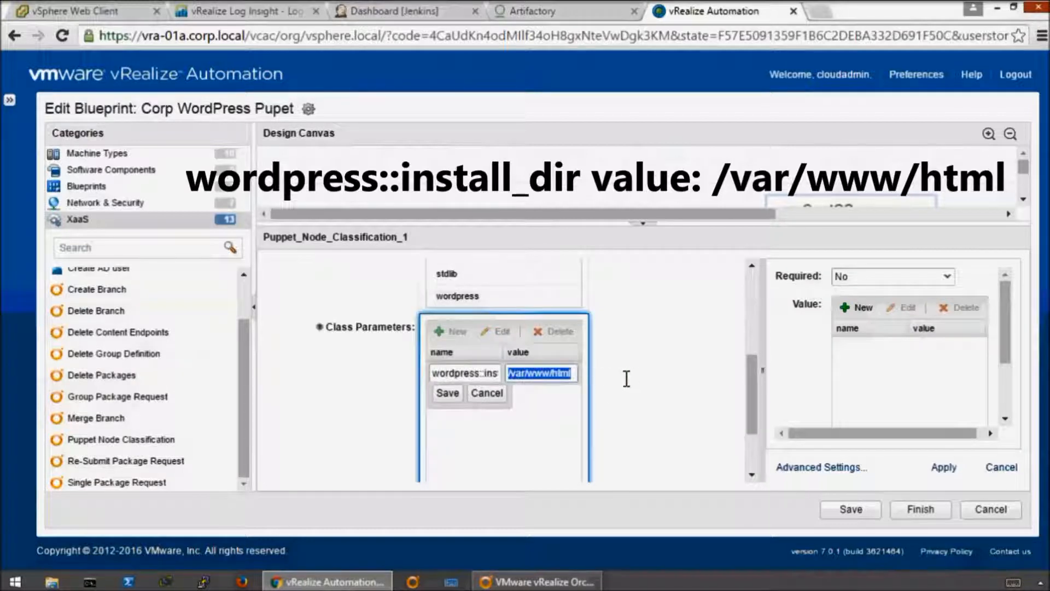
click(574, 374)
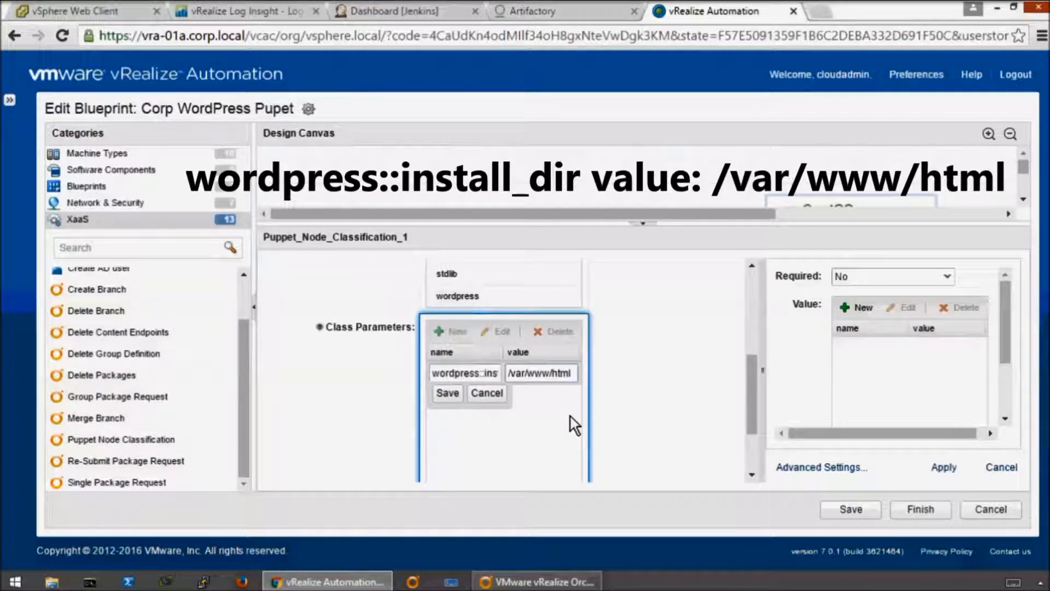
click(446, 395)
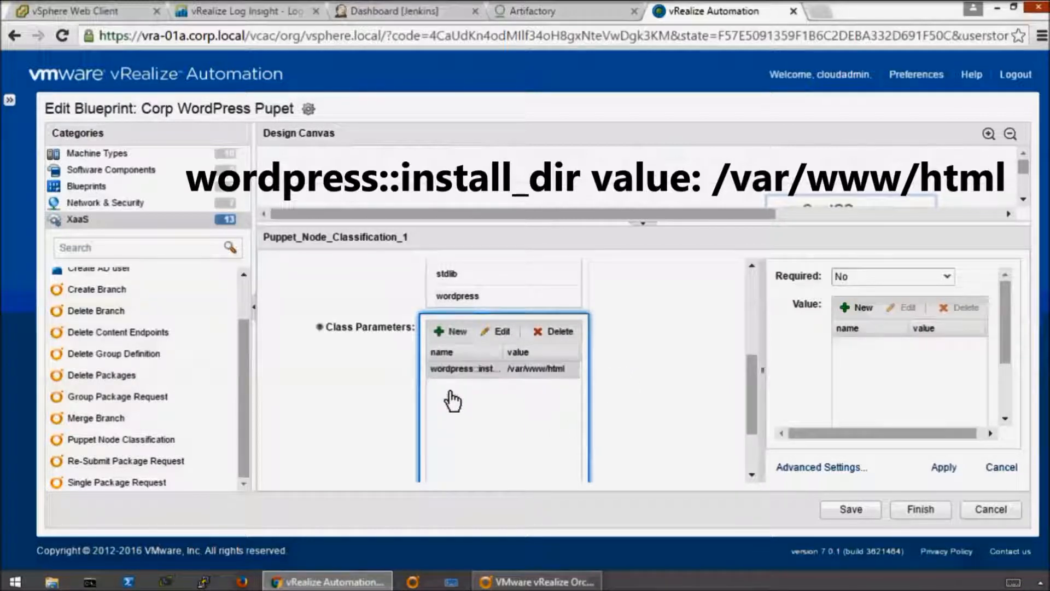
click(440, 329)
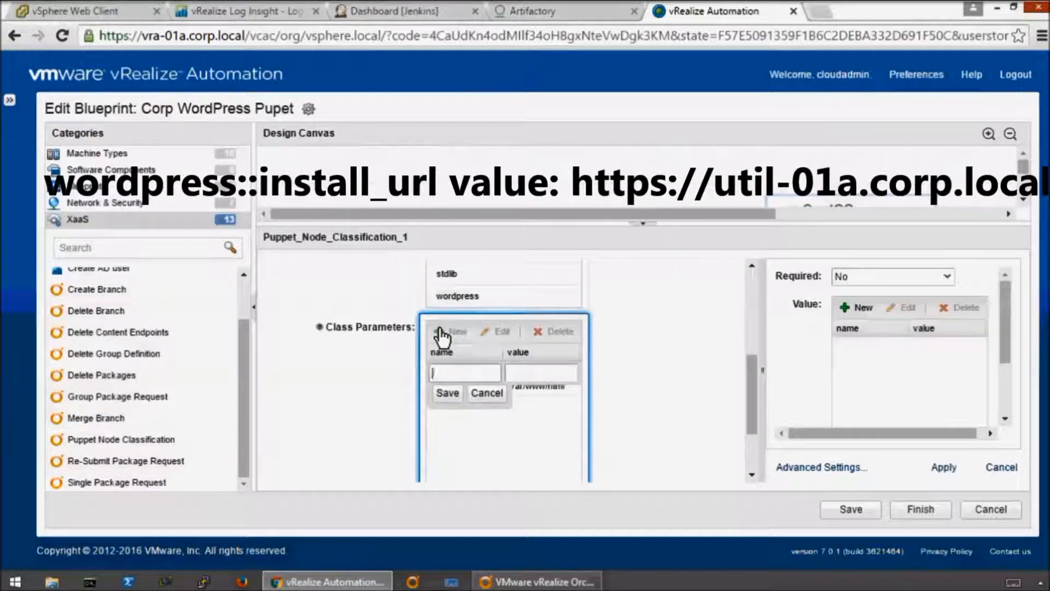
click(484, 393)
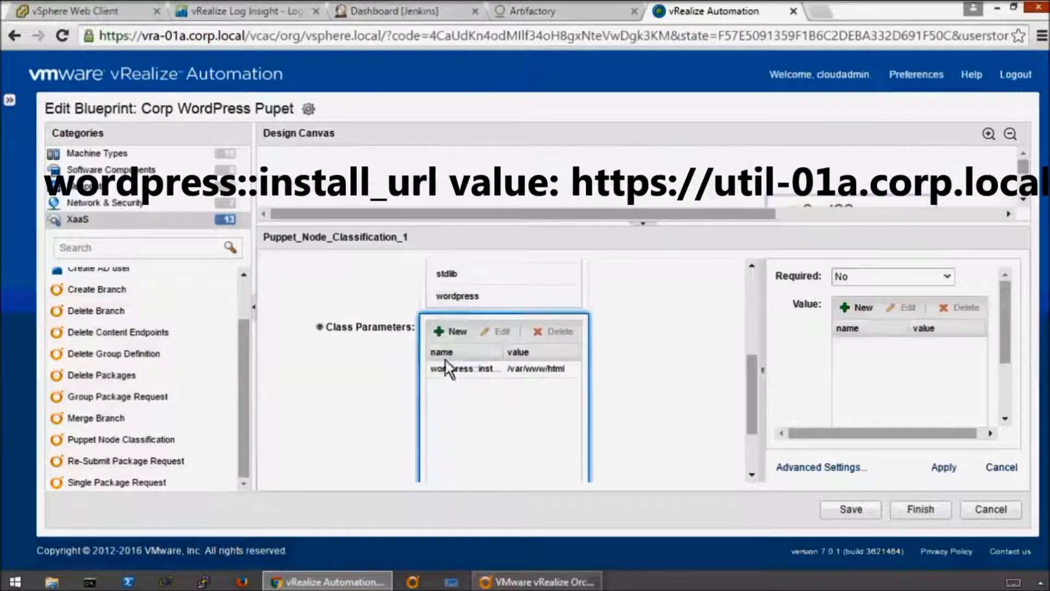
click(442, 331)
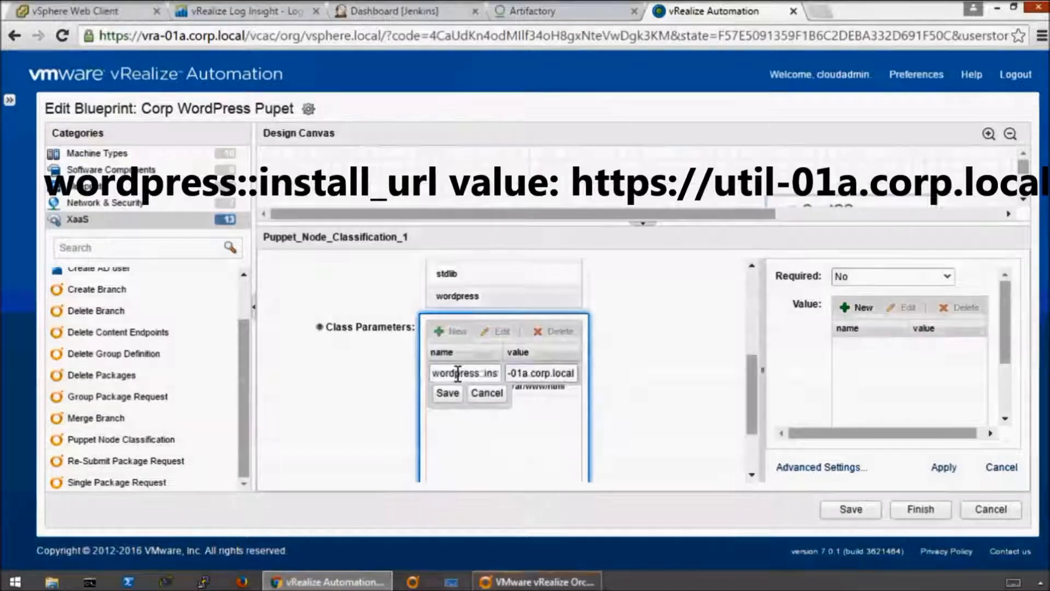
click(458, 373)
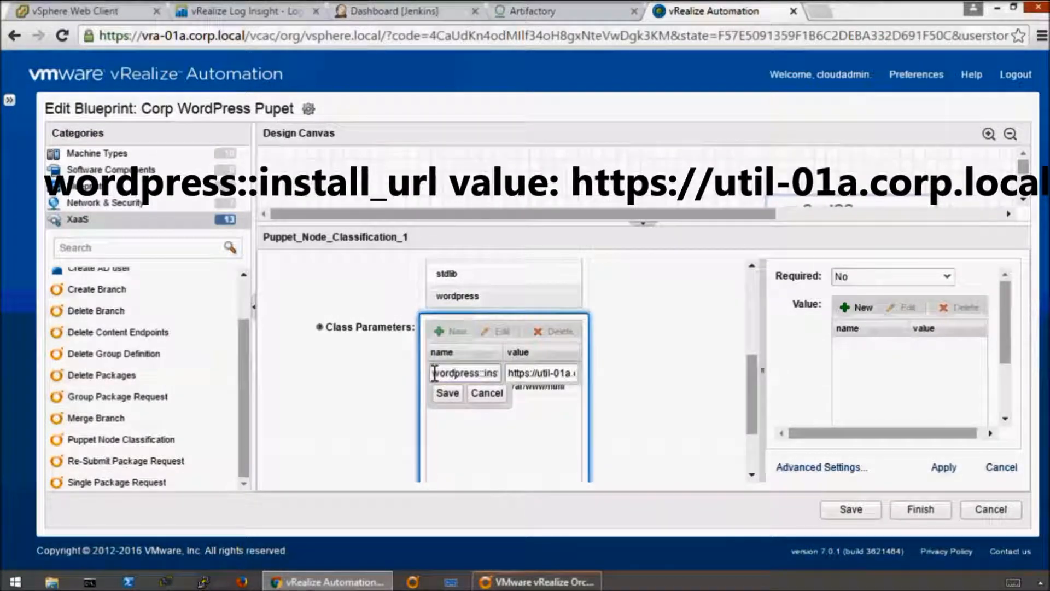
drag(469, 374, 629, 374)
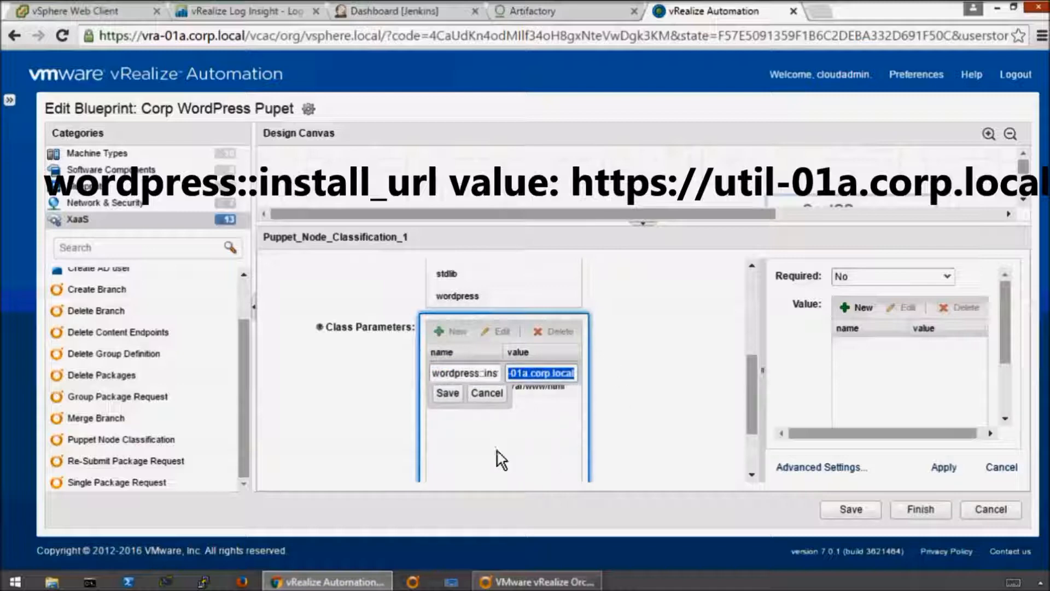
click(445, 393)
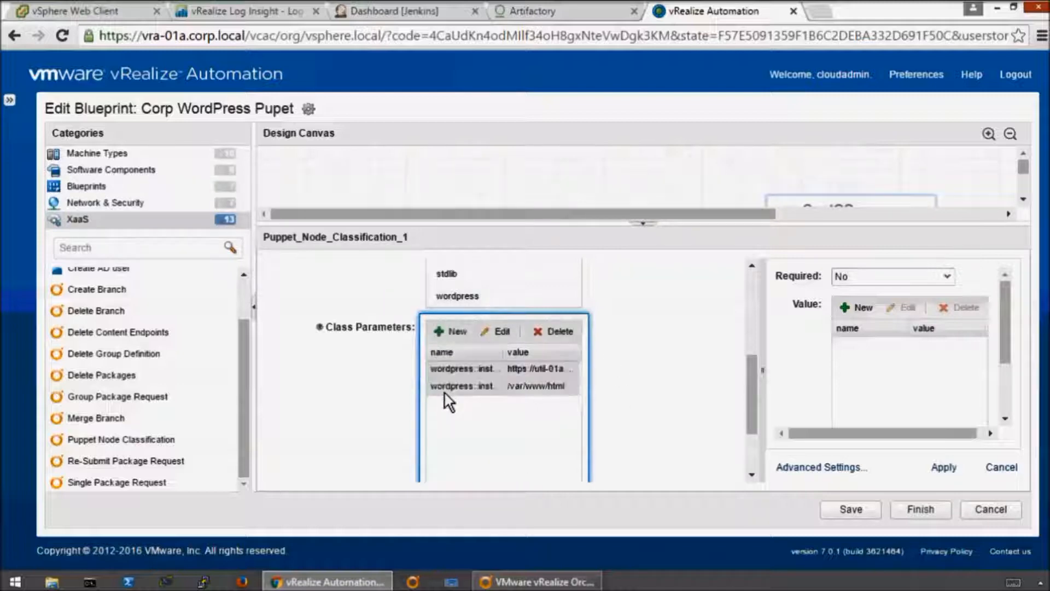
- Add the class parameter wordpress::version with the value 4.4.1 and save the blueprint
click(444, 333)
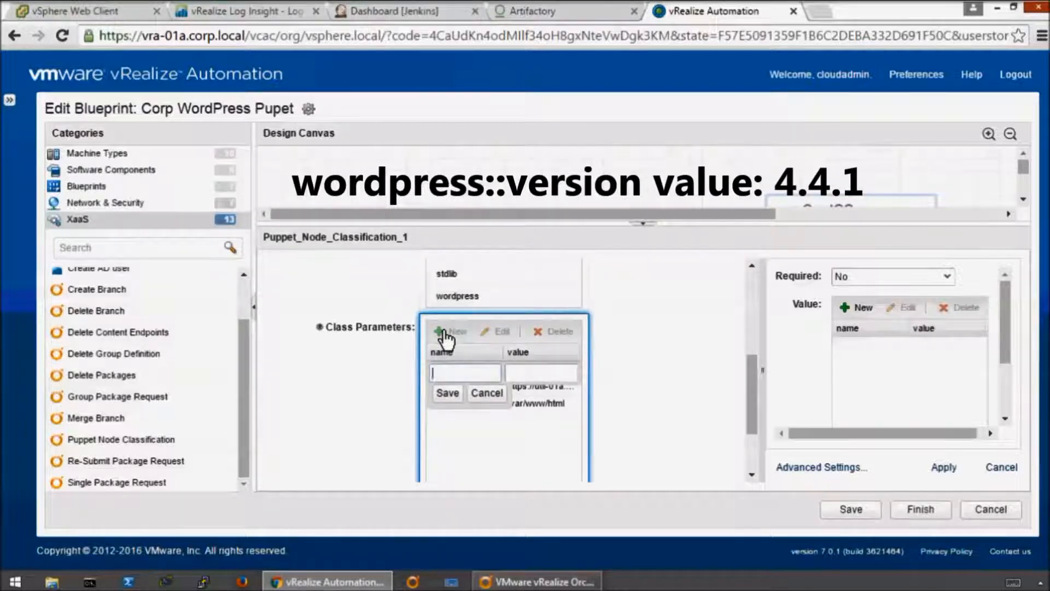
text(wordpress::version)
key(Tab)
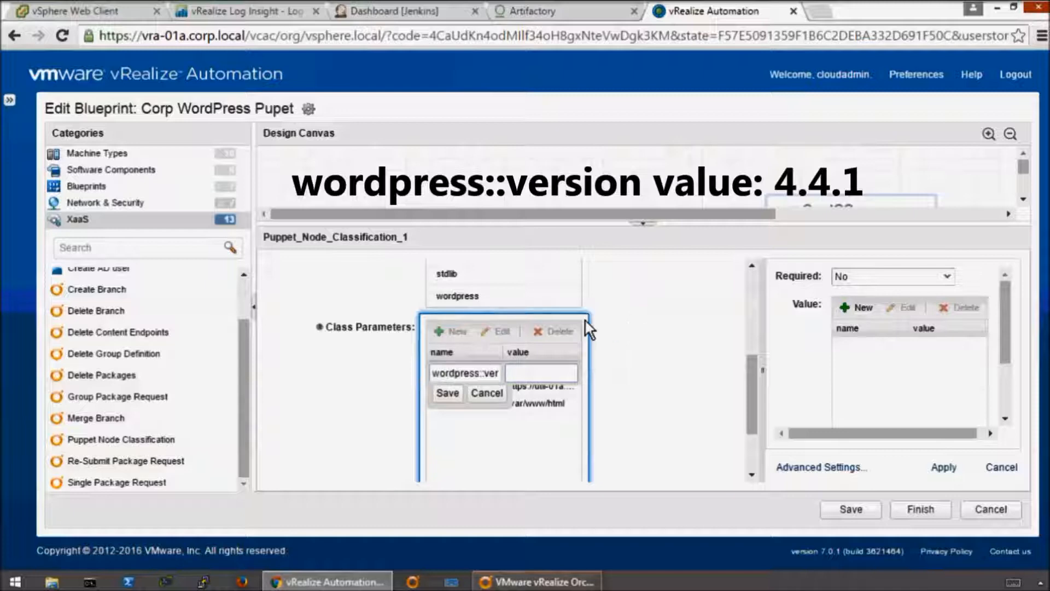
text(4.4.1)
click(448, 393)
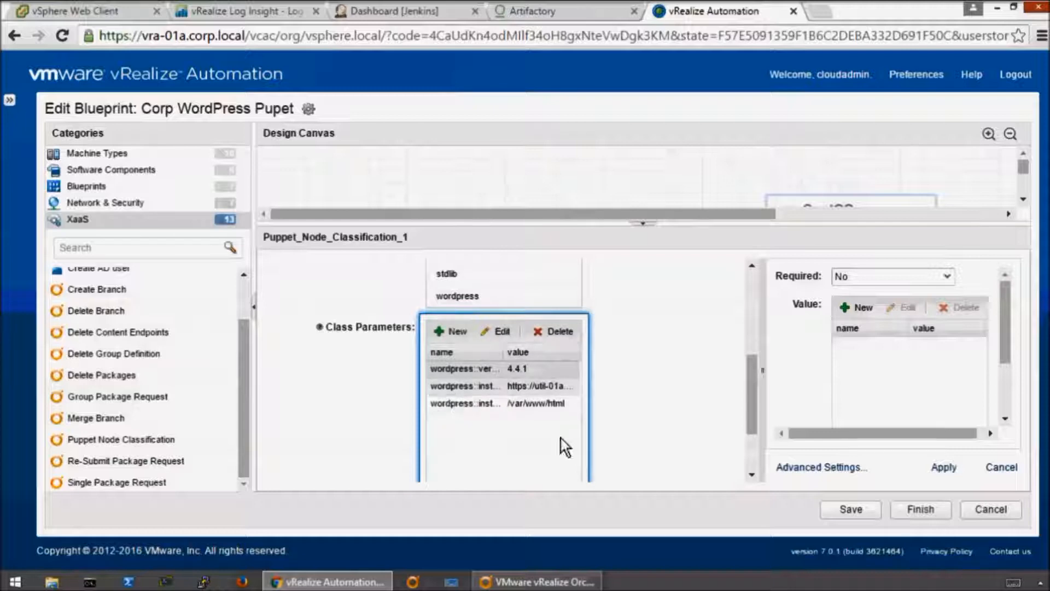
click(855, 507)
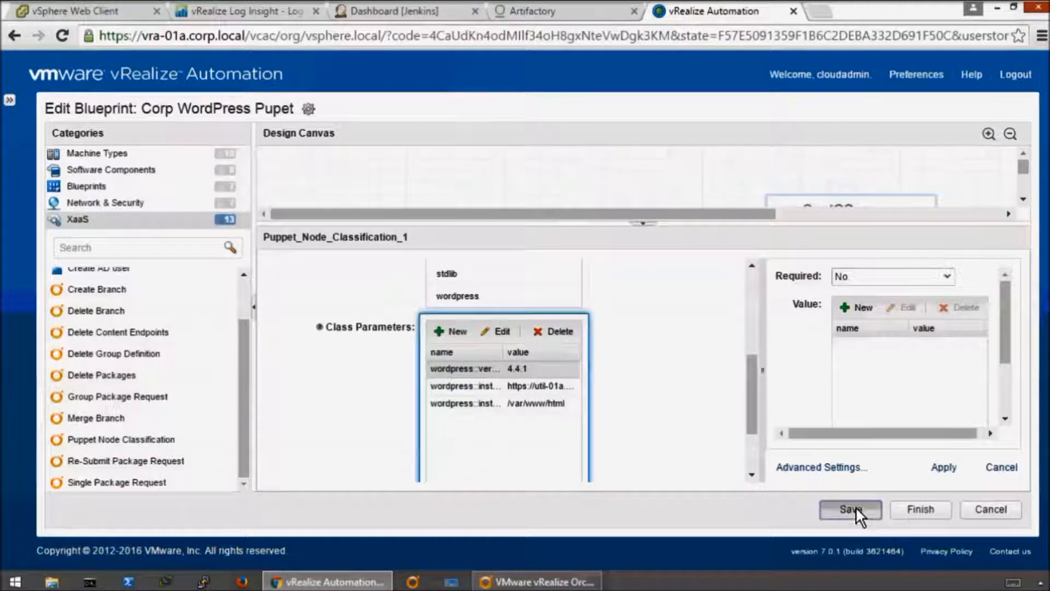
- Add the System Configuration software component inside the CentOS machine, with the full design canvas in view
click(643, 223)
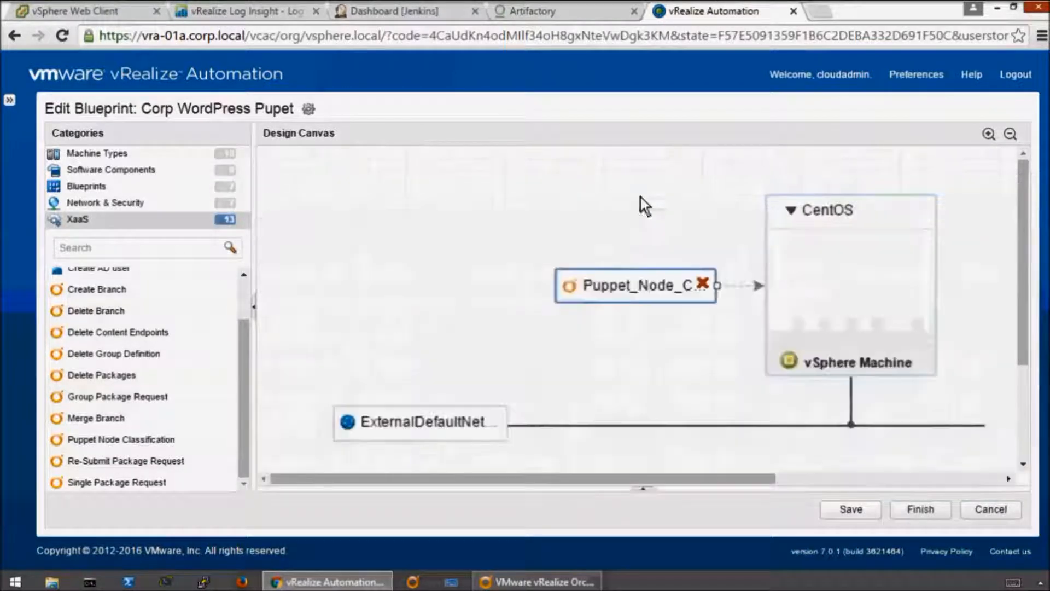
click(624, 209)
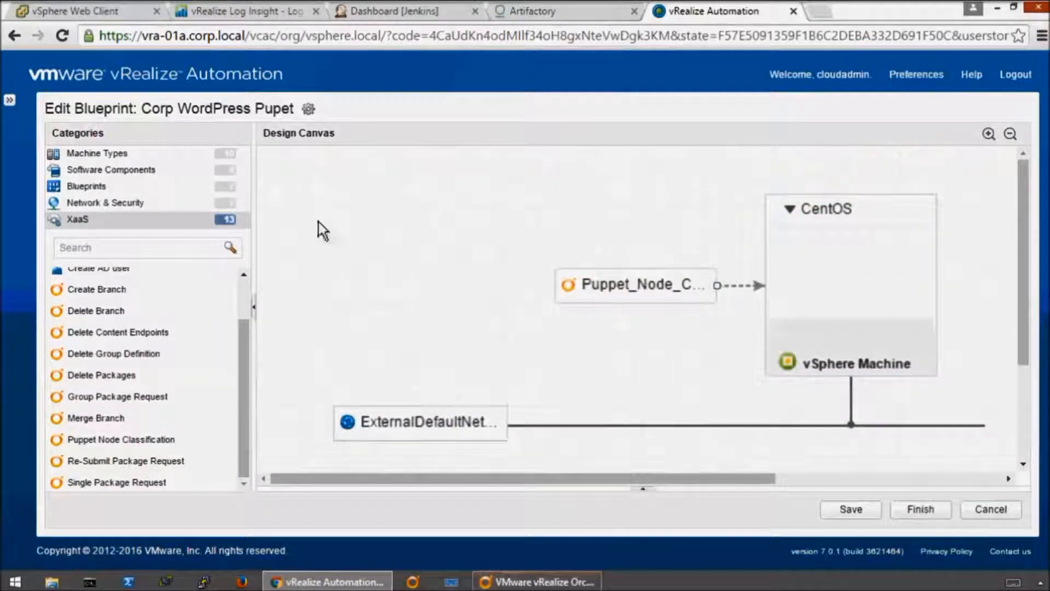
click(132, 167)
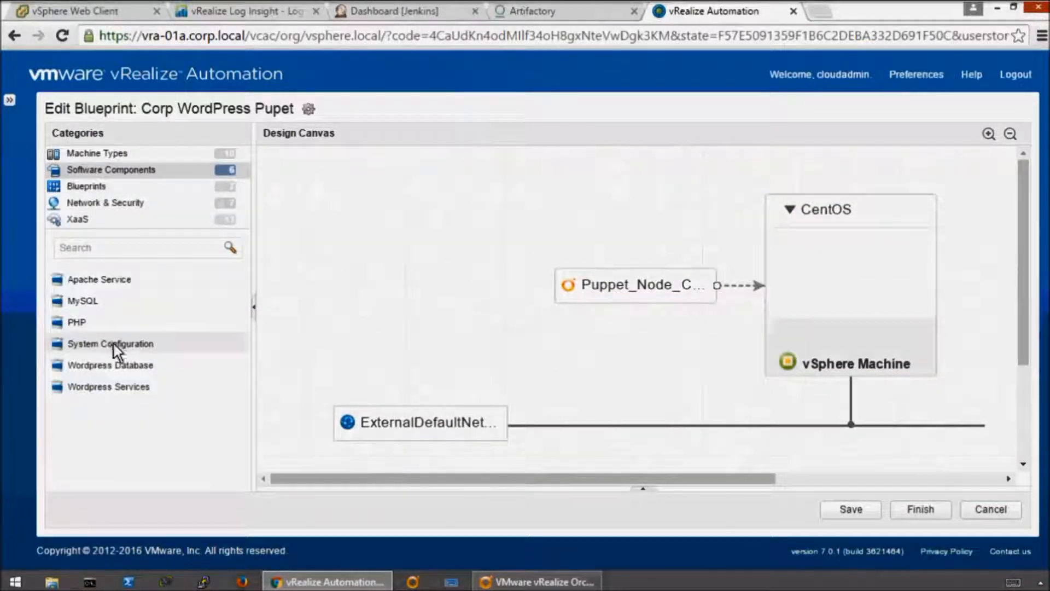
drag(379, 327, 802, 251)
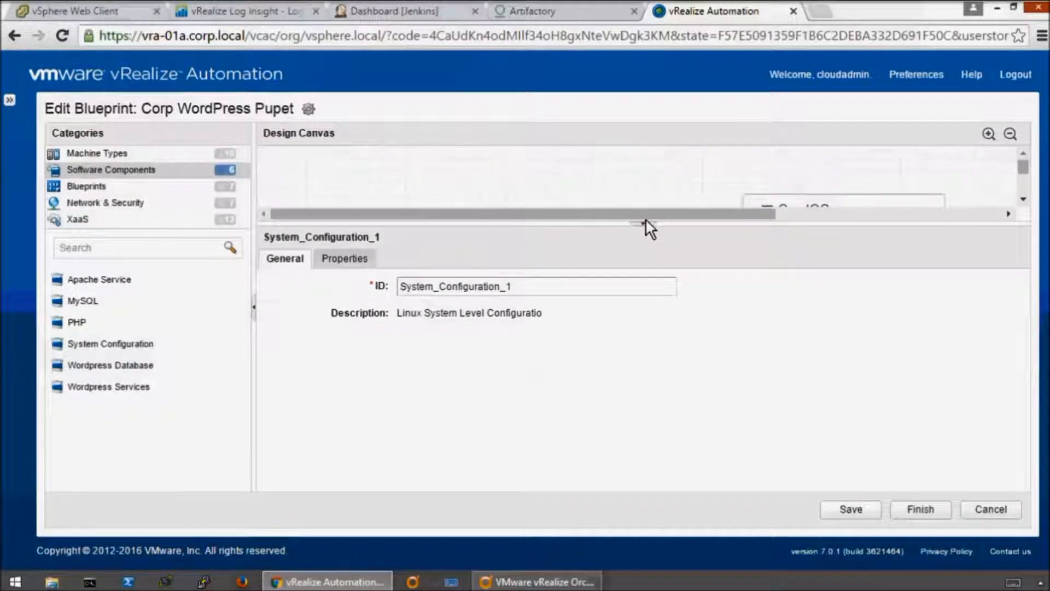
click(644, 220)
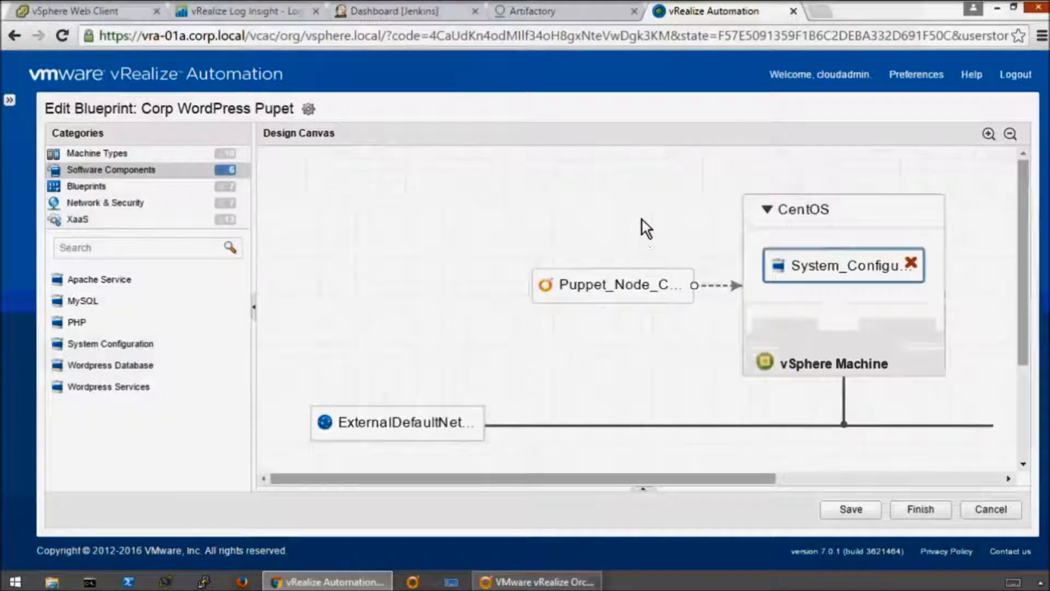
- Finish editing the Corp WordPress Pupet blueprint and publish it
click(918, 510)
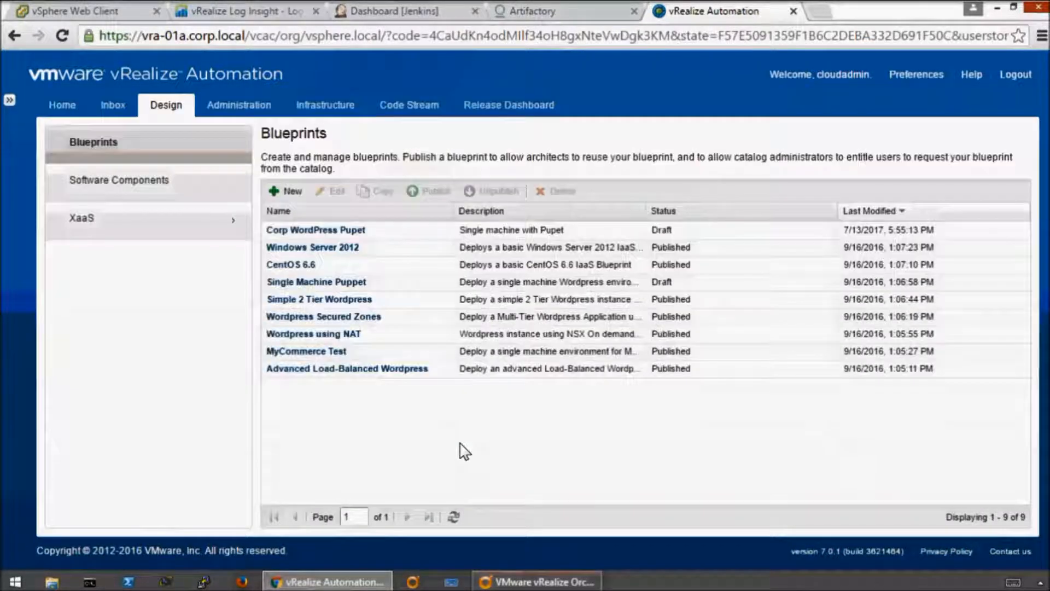
click(517, 232)
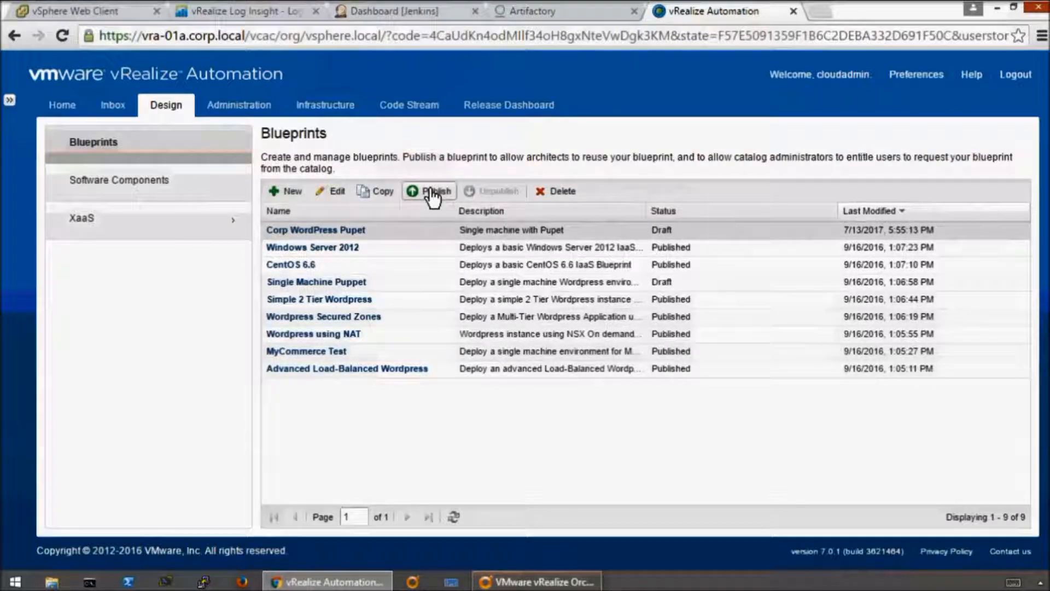
click(432, 193)
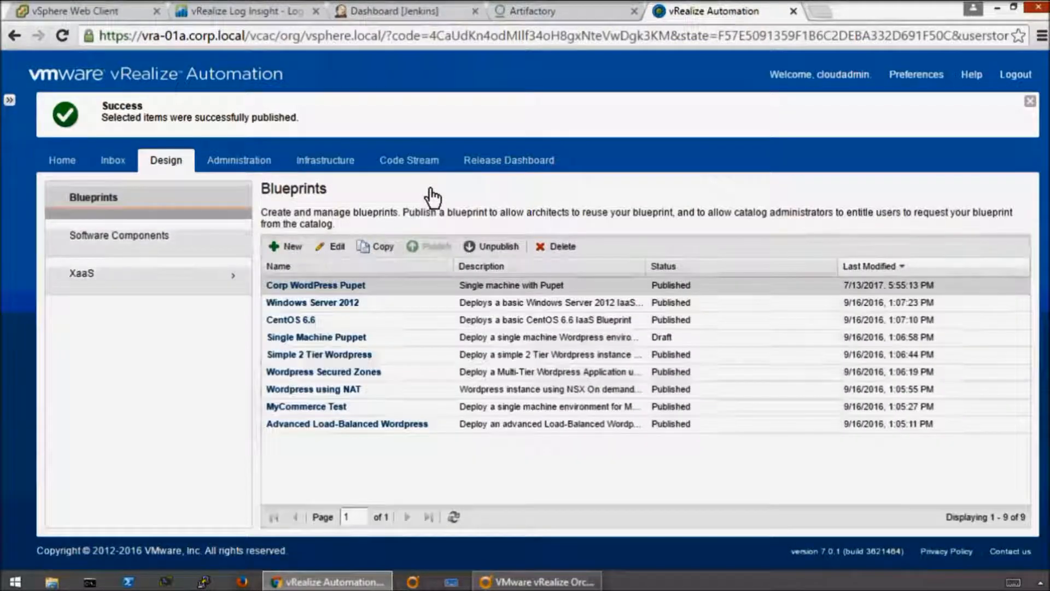
- Assign the Corp WordPress Pupet catalog item to the Wordpress service
click(239, 106)
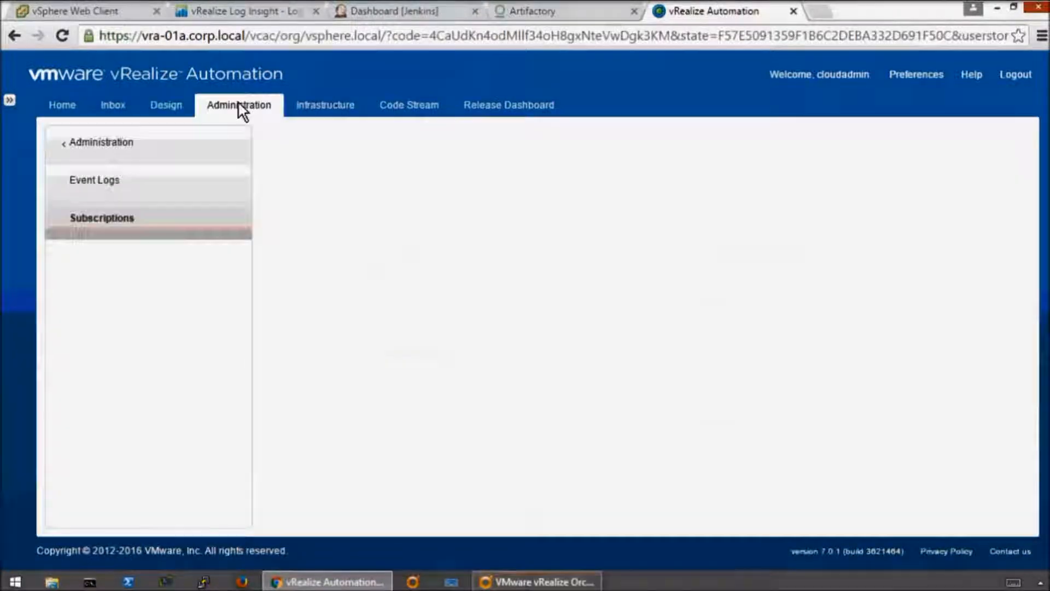
click(110, 269)
click(115, 219)
drag(356, 270, 434, 264)
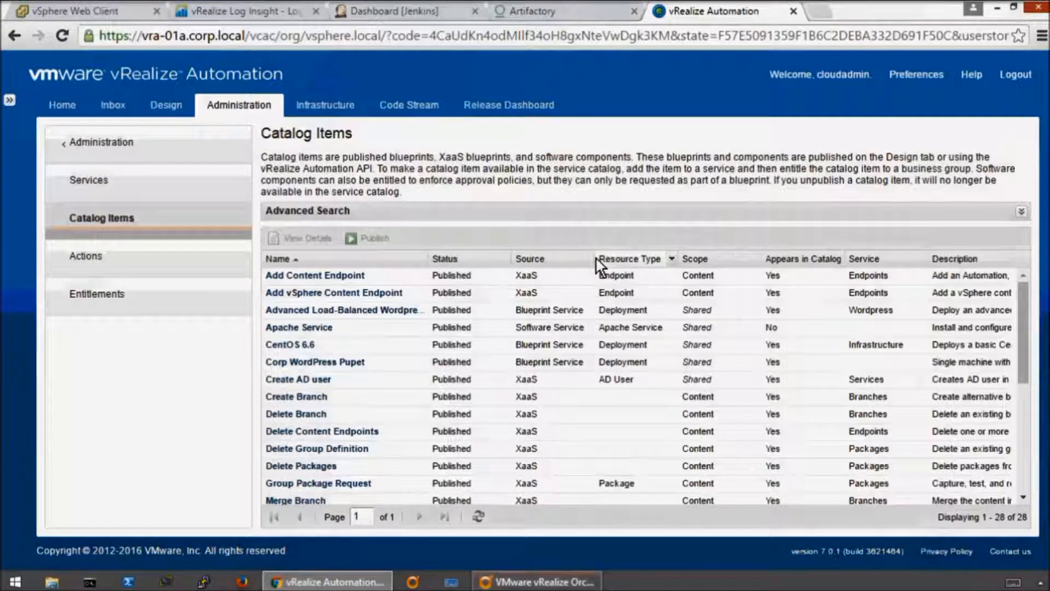
click(310, 363)
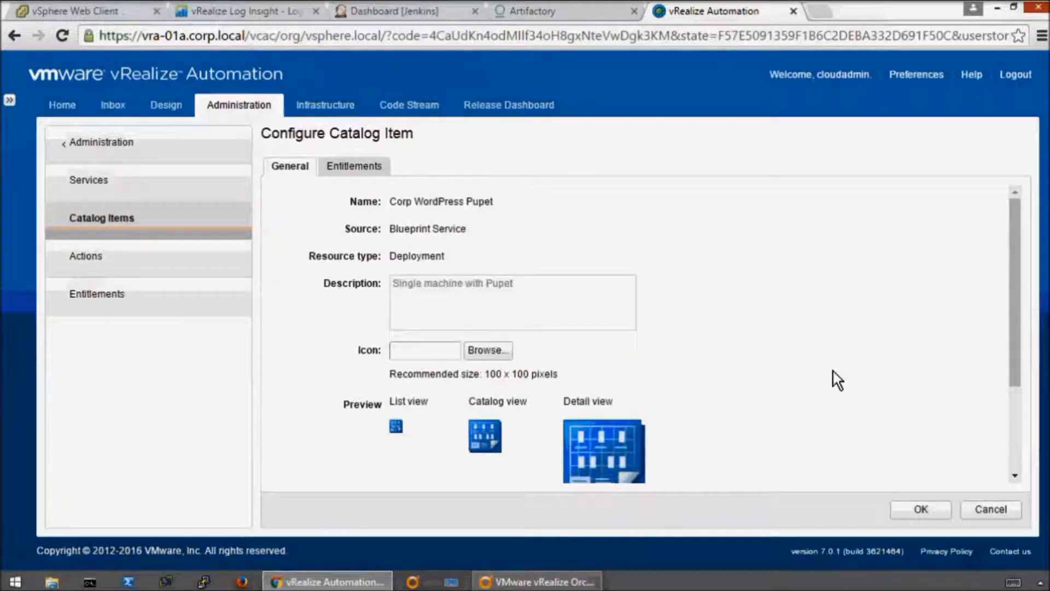
scroll(837, 380, down, 3)
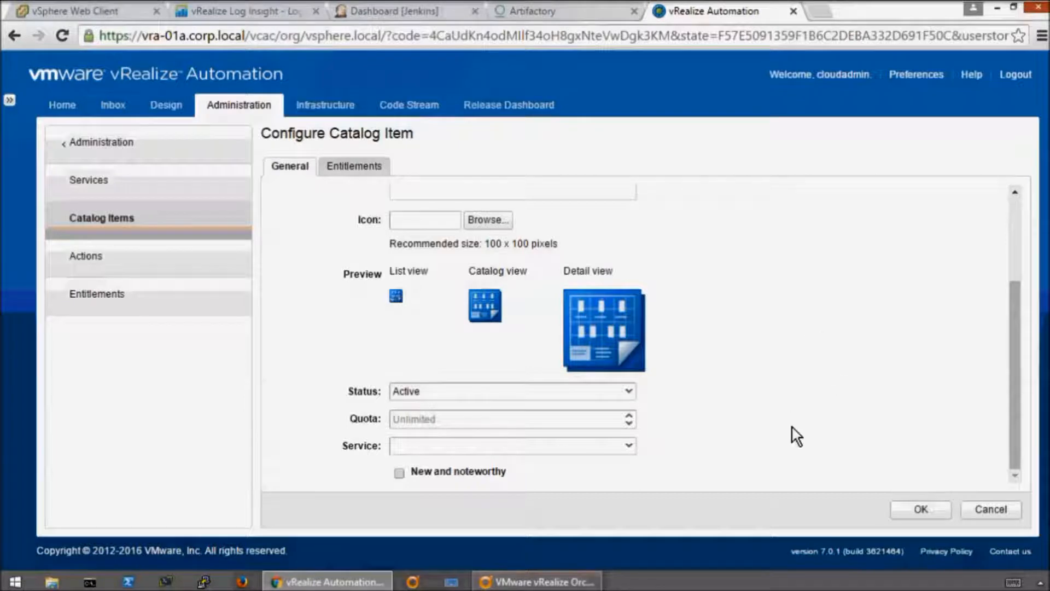
click(629, 446)
scroll(622, 493, down, 3)
click(624, 501)
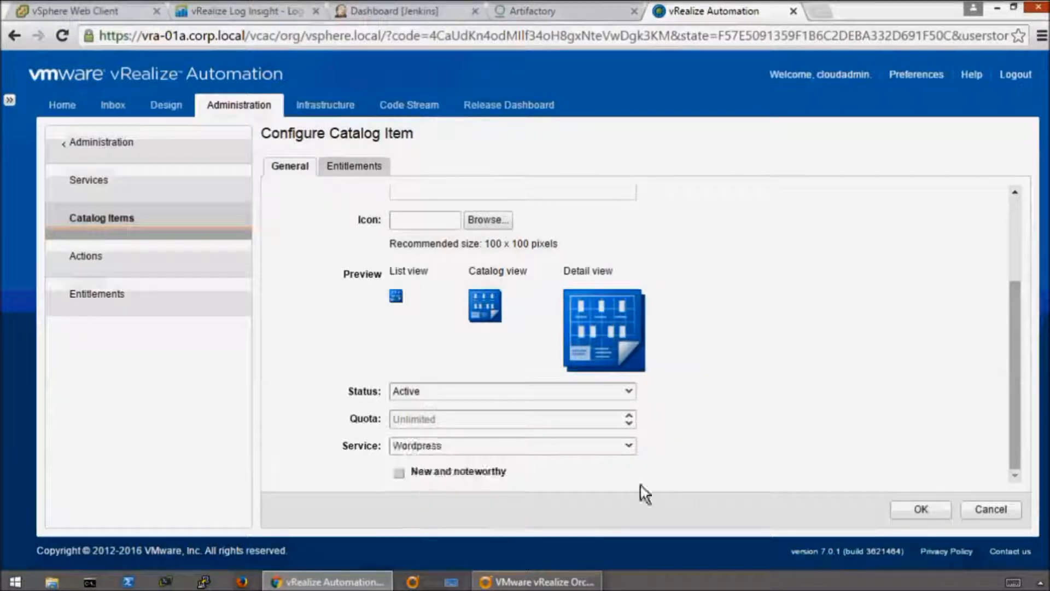
click(921, 509)
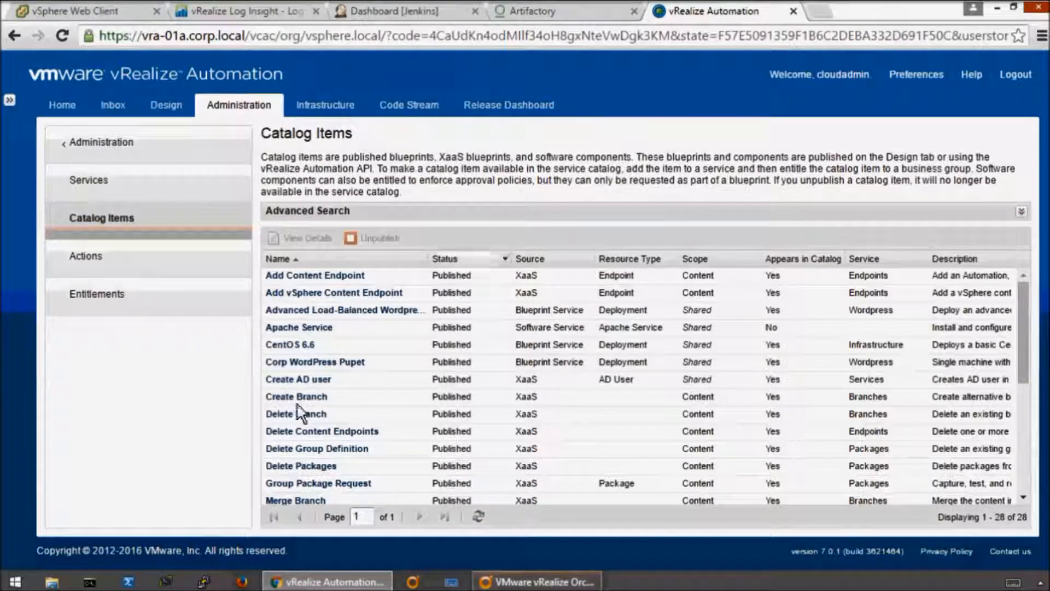
click(894, 363)
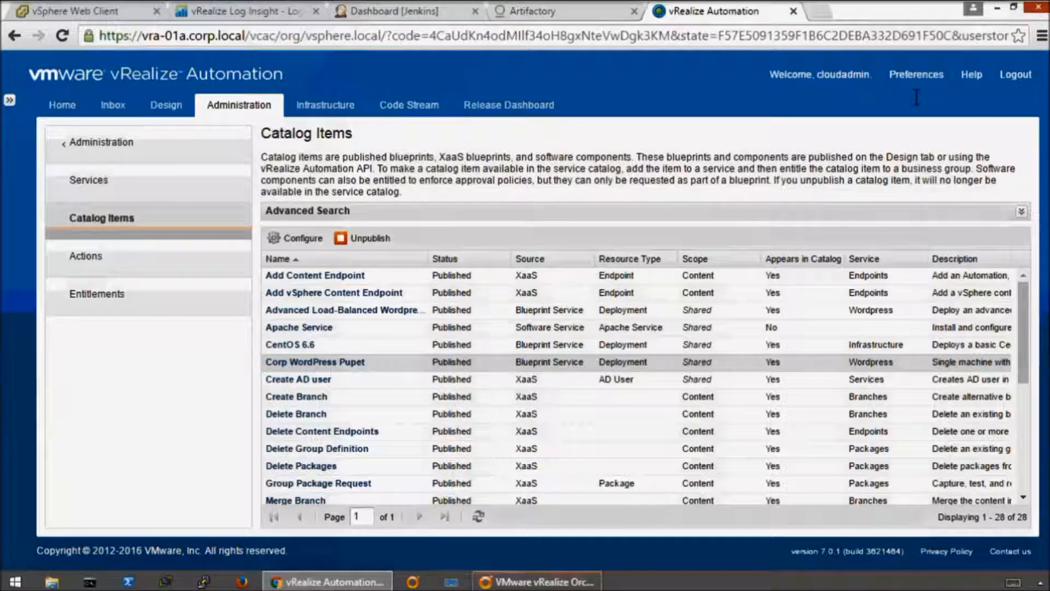
- Log out and sign in to the corp.local domain as devuser with the account password
click(1015, 75)
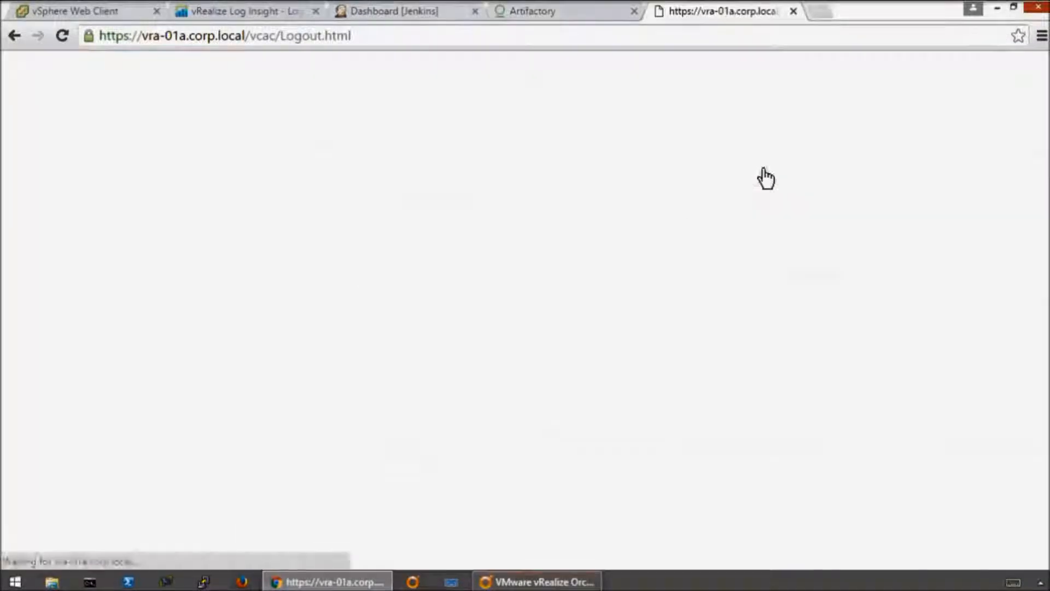
click(552, 346)
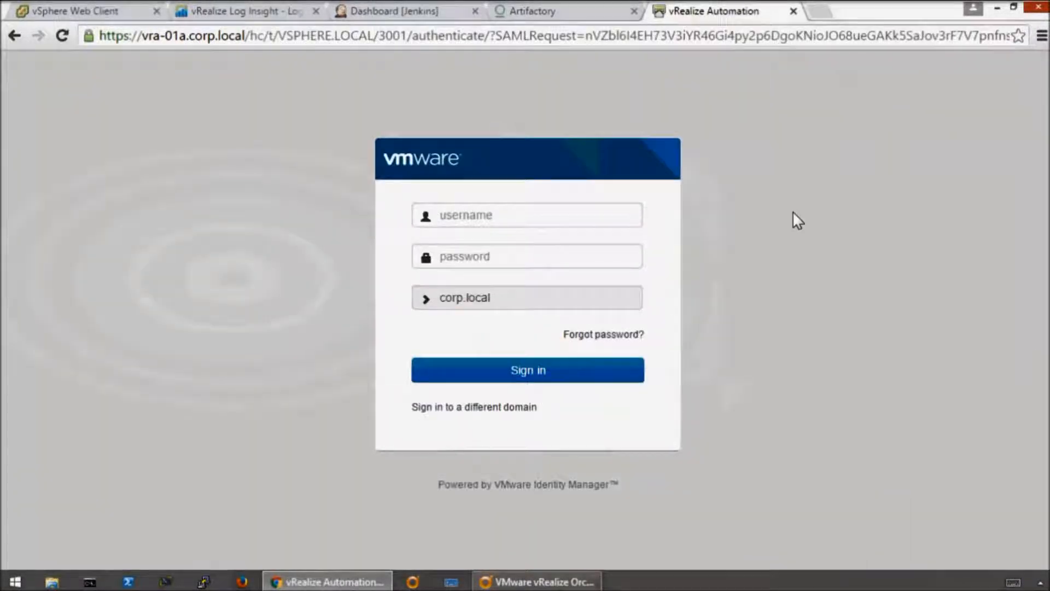
click(538, 215)
text(devuser)
key(Tab)
text(V)
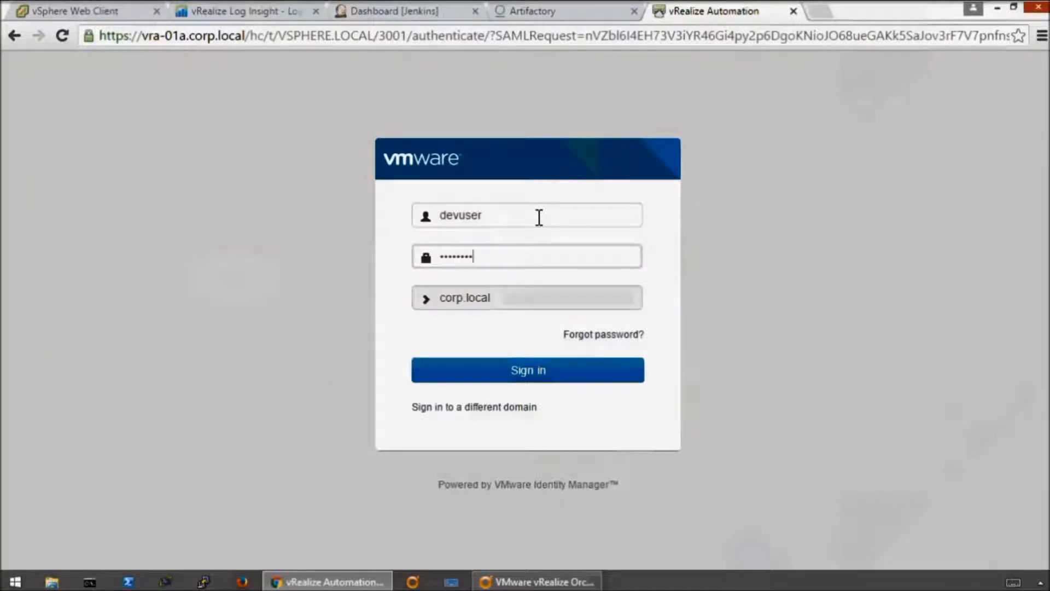
key(Return)
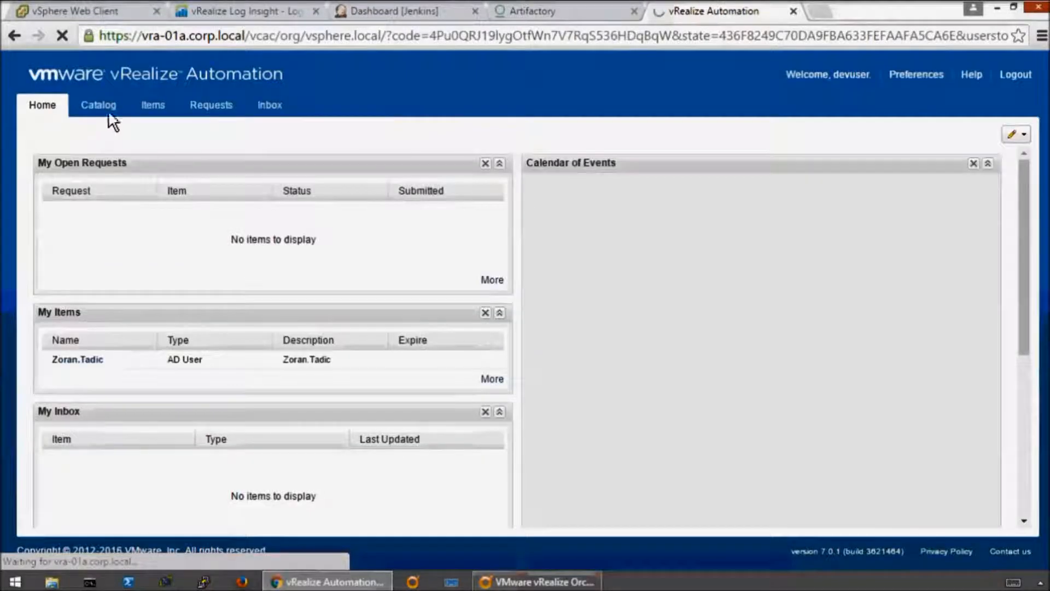
- Submit a catalog request for Corp WordPress Pupet with the description "Deploy new Instance" and the reason "new wordpress"
click(104, 108)
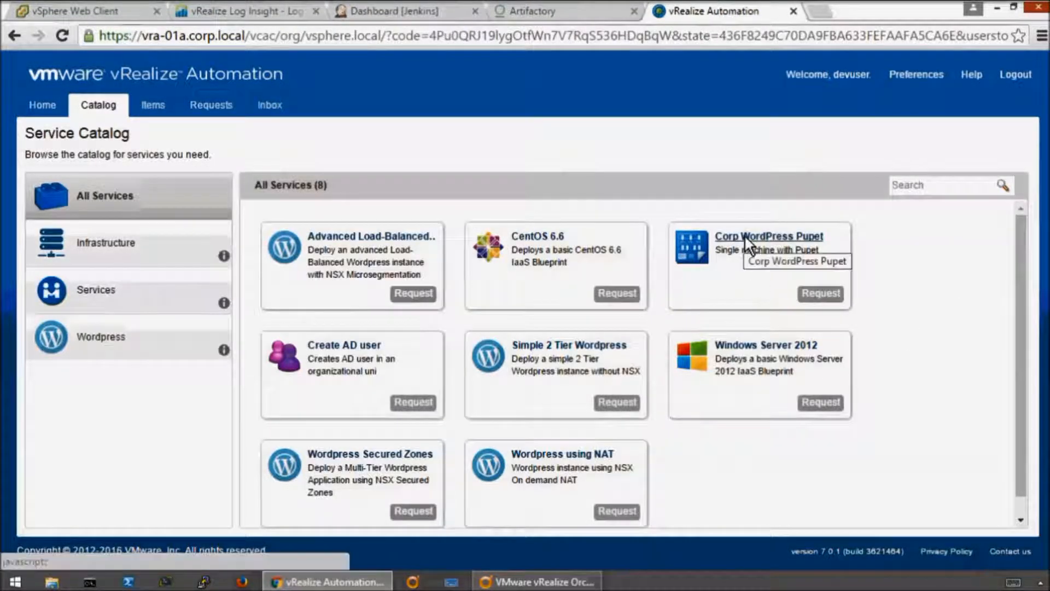
click(821, 293)
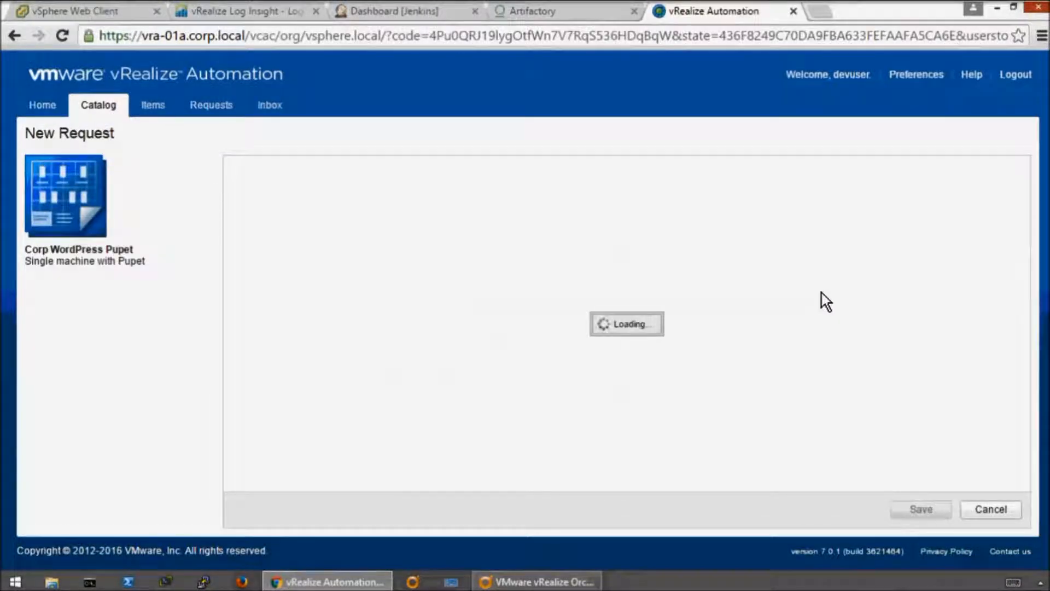
click(652, 239)
text(Deploy new Instance)
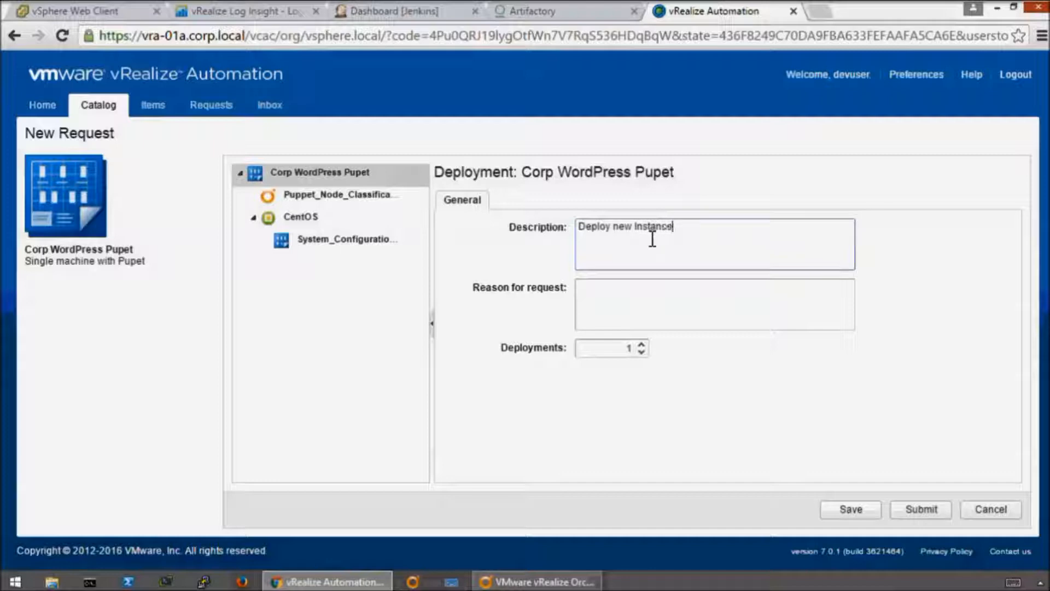
click(661, 296)
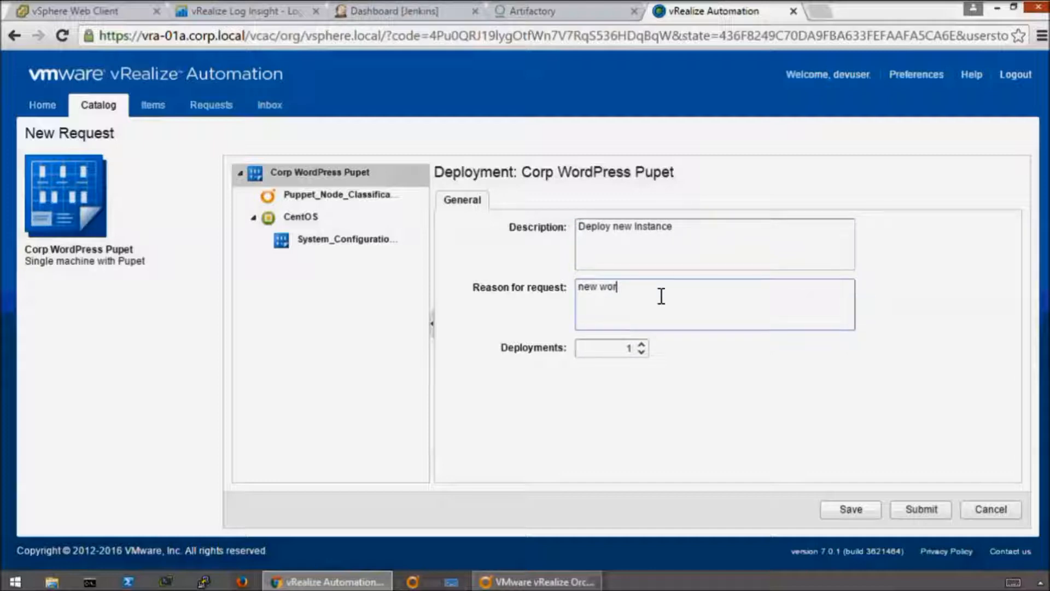
click(930, 508)
click(73, 229)
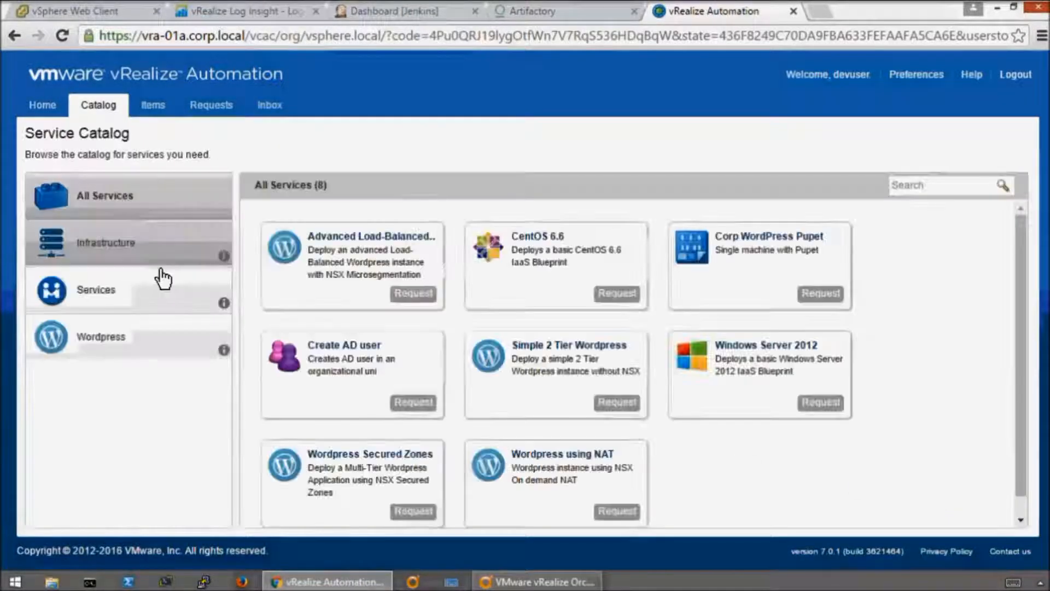
- Check the WordPress deployment request's component execution statuses and the install log of its System Configuration component
click(212, 104)
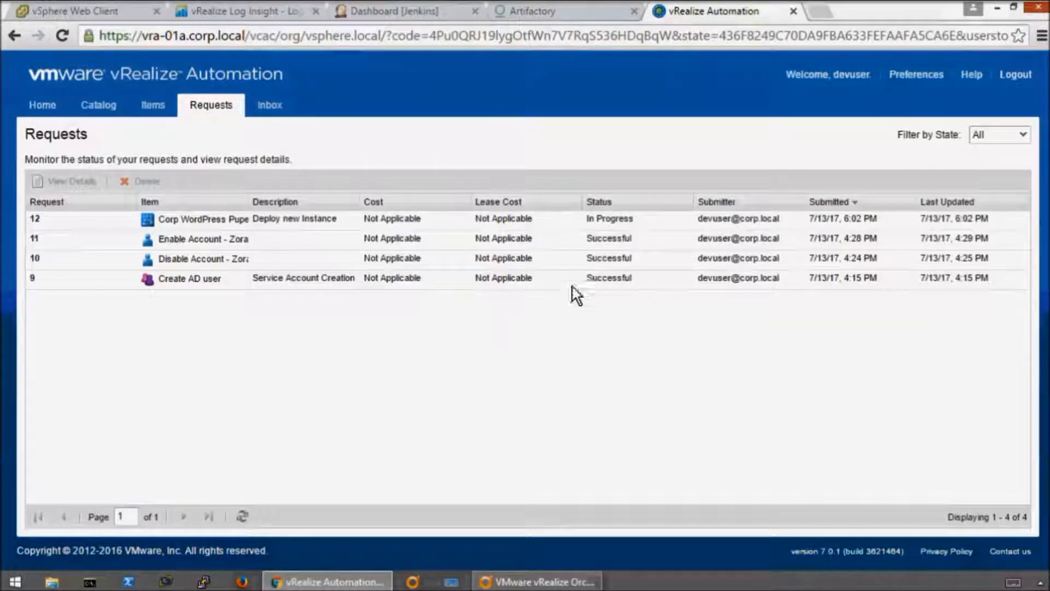
click(648, 218)
click(36, 219)
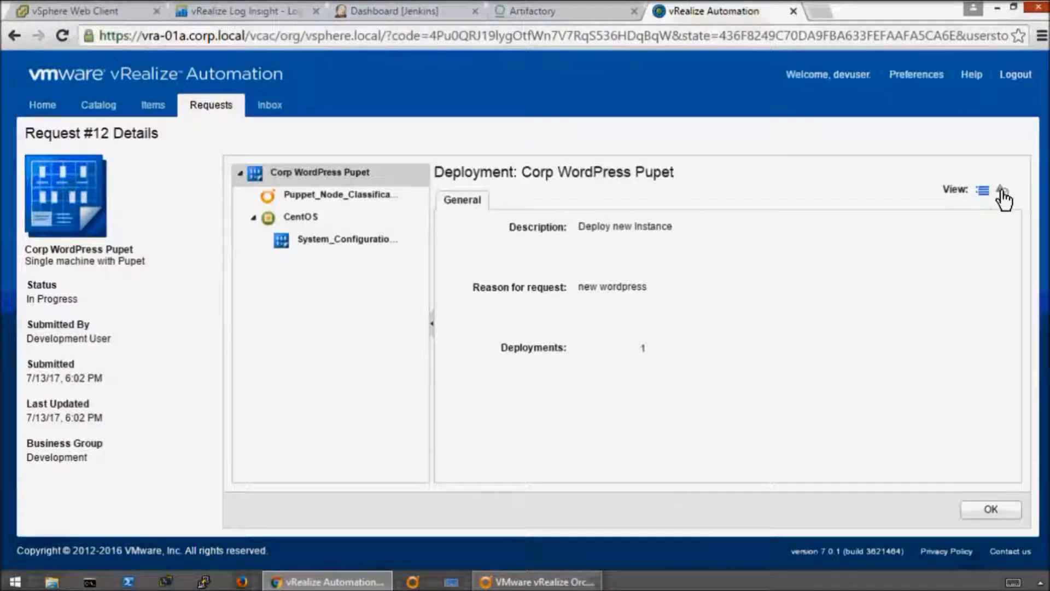
click(1002, 191)
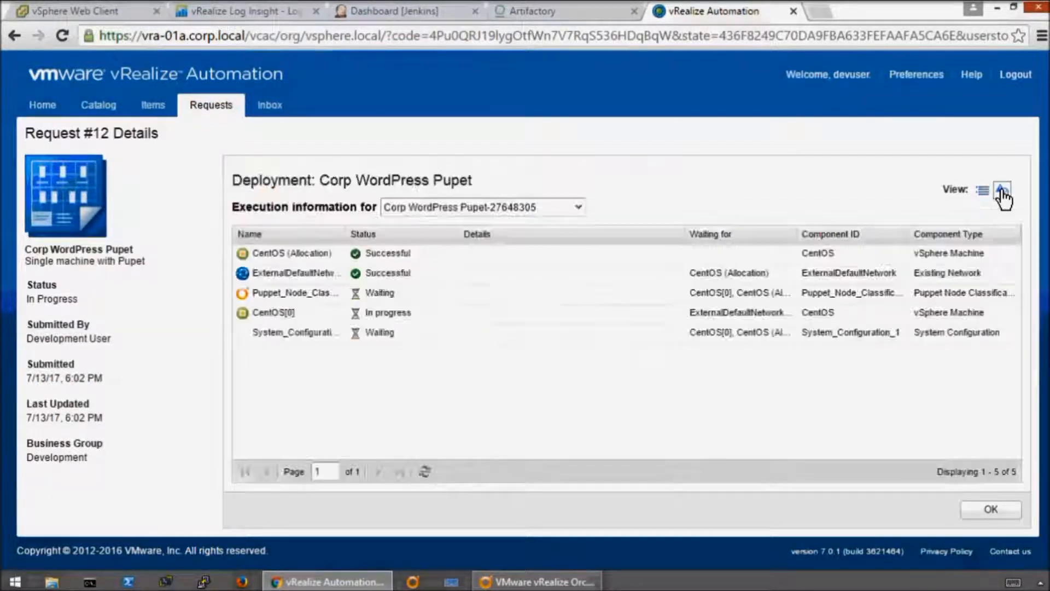
click(426, 472)
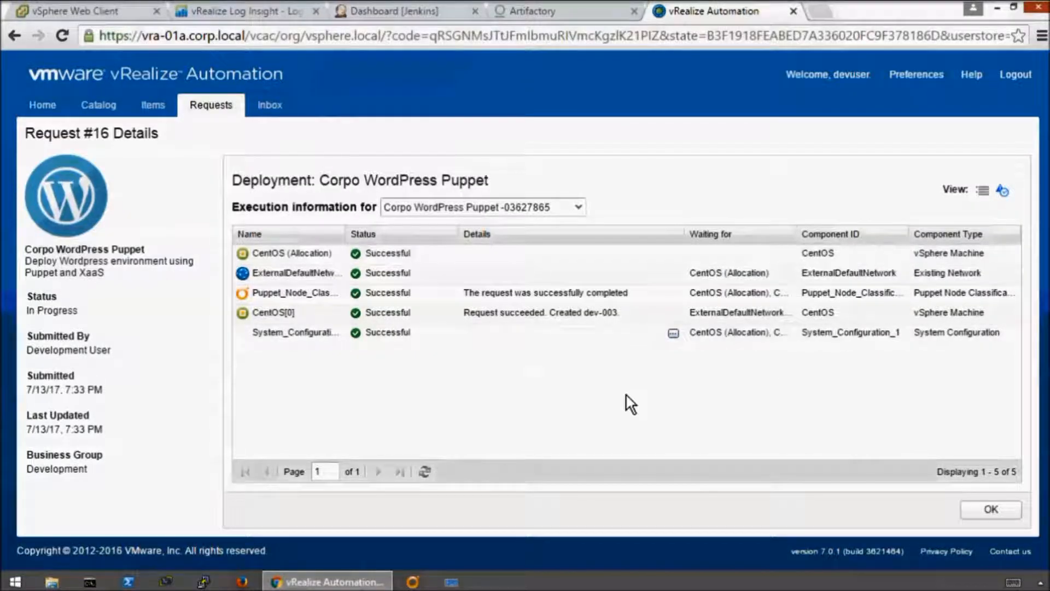
click(674, 334)
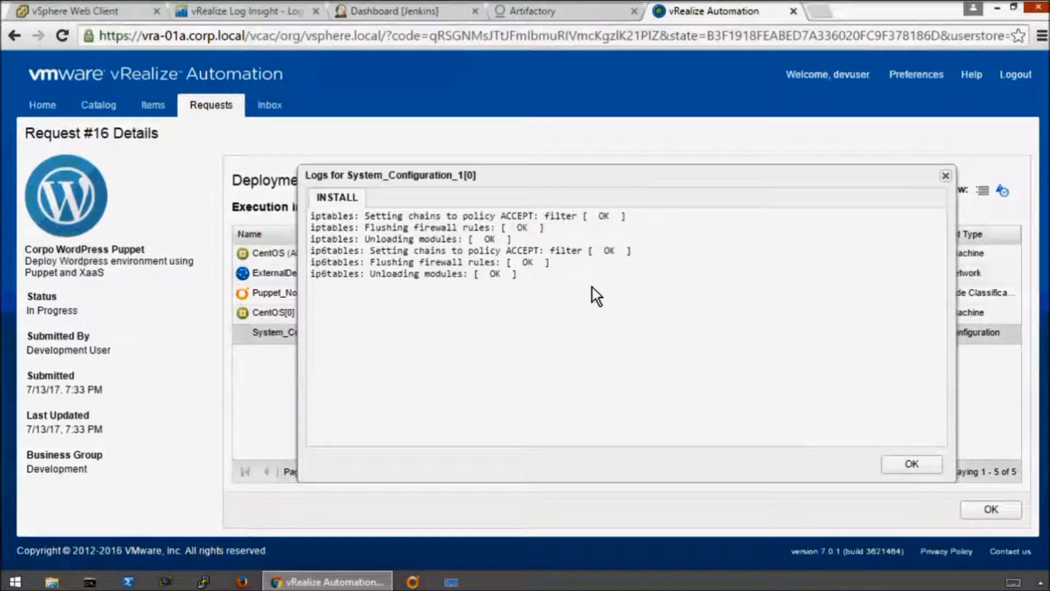
click(911, 465)
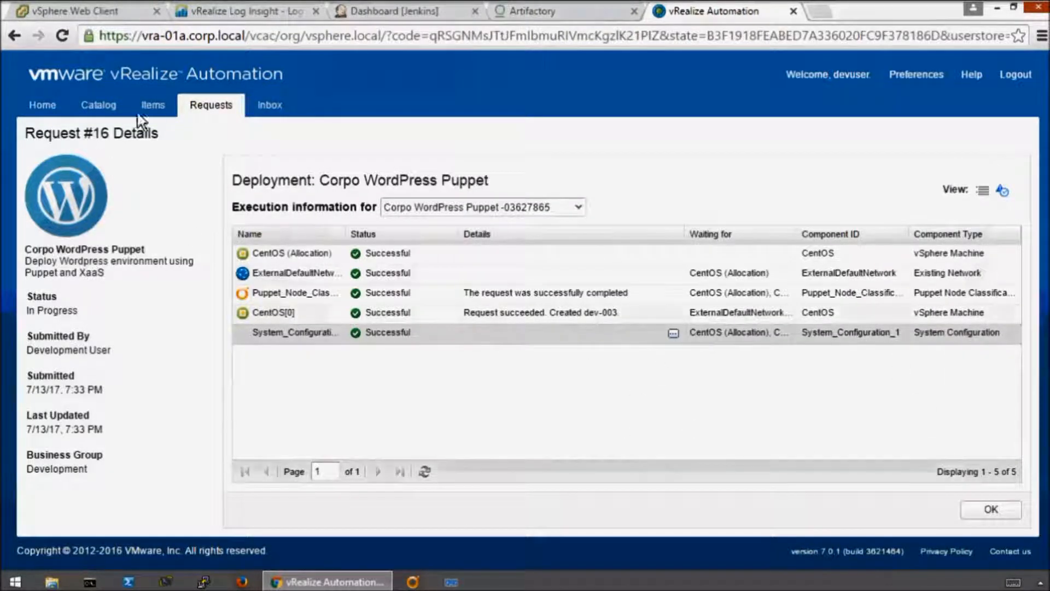
- Expand the provisioned WordPress deployment and view the network details of its dev-003 machine
click(155, 114)
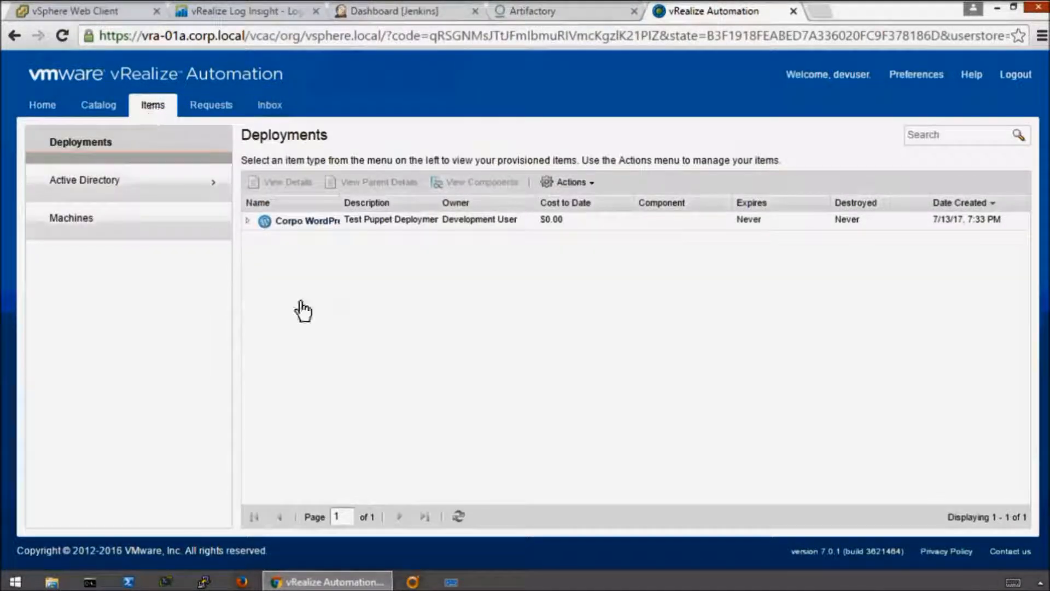
click(248, 221)
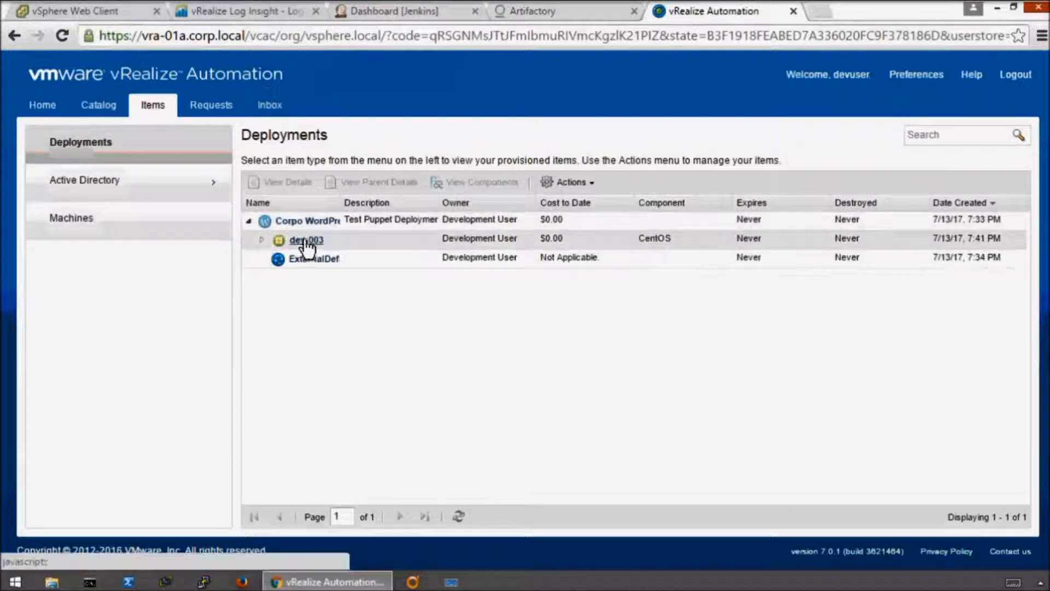
click(264, 241)
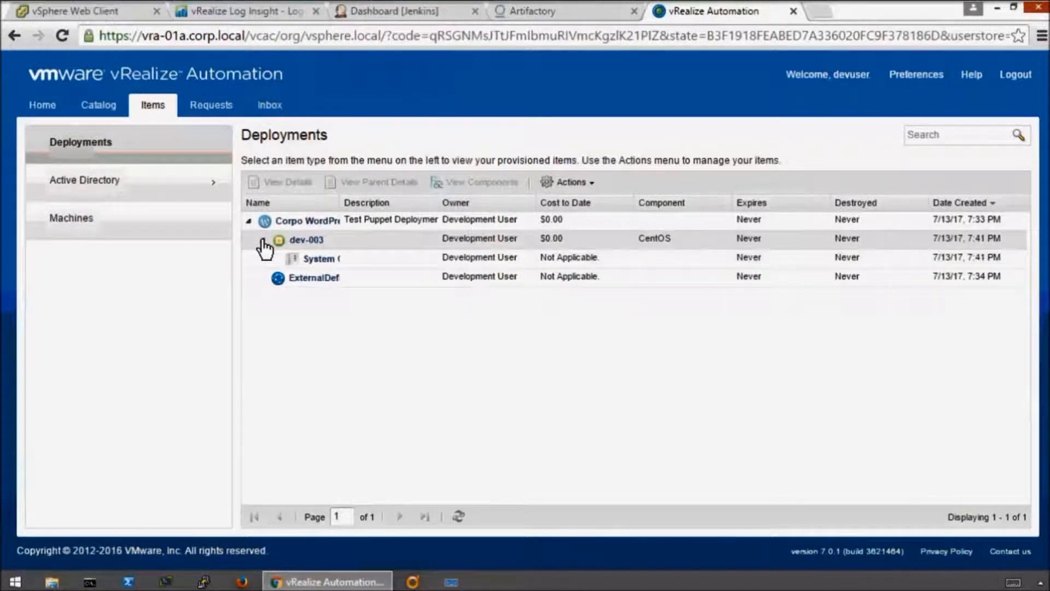
click(304, 241)
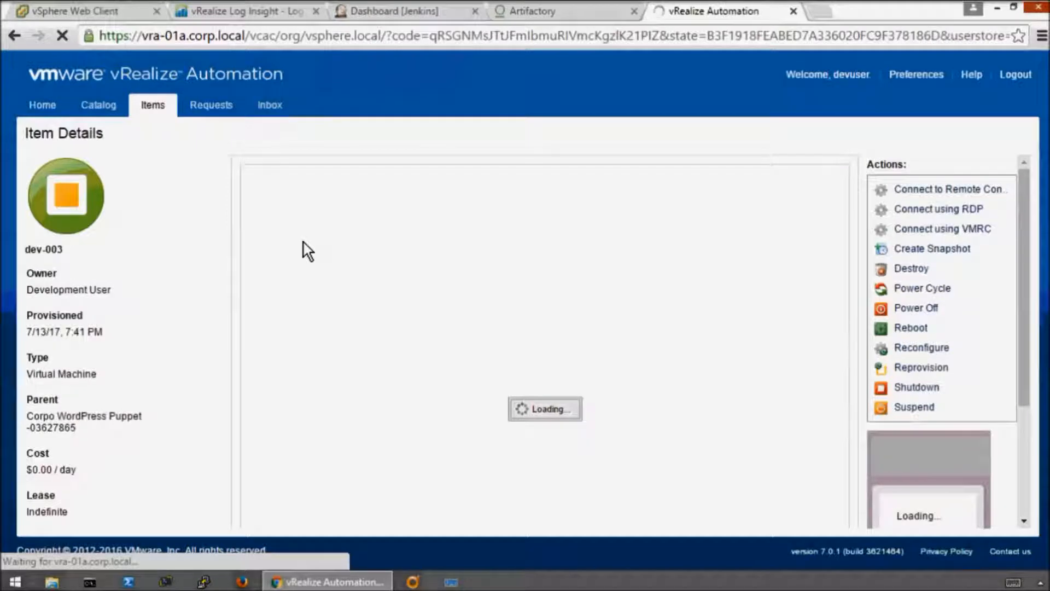
click(381, 186)
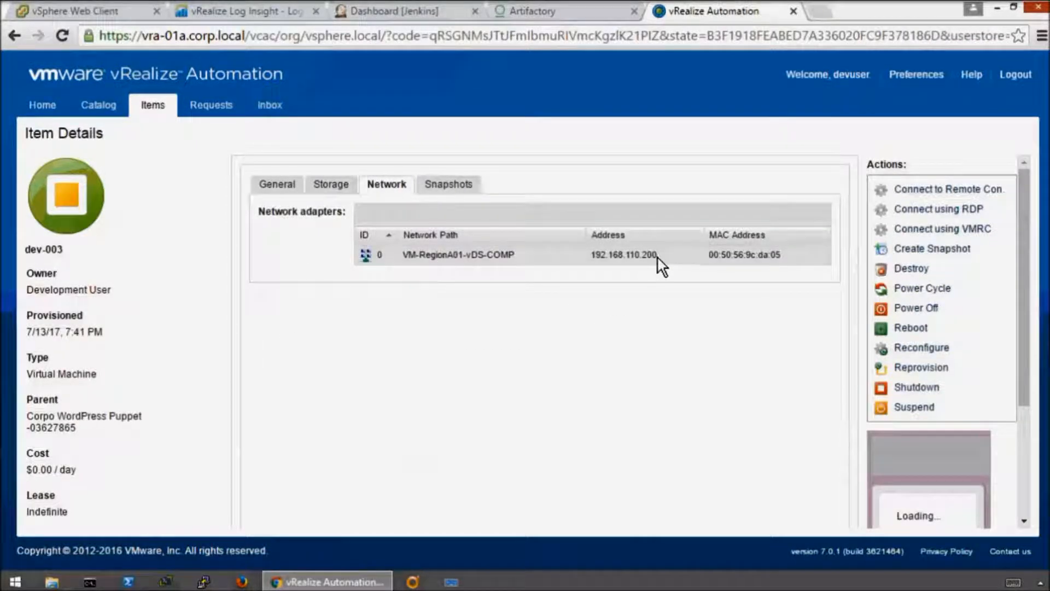
click(819, 8)
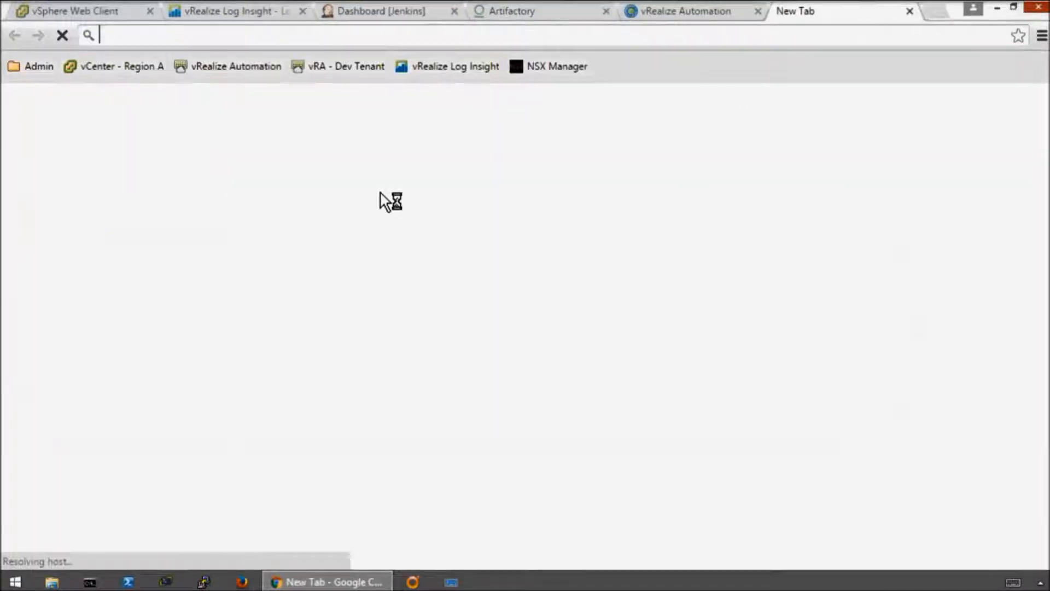
text(http://)
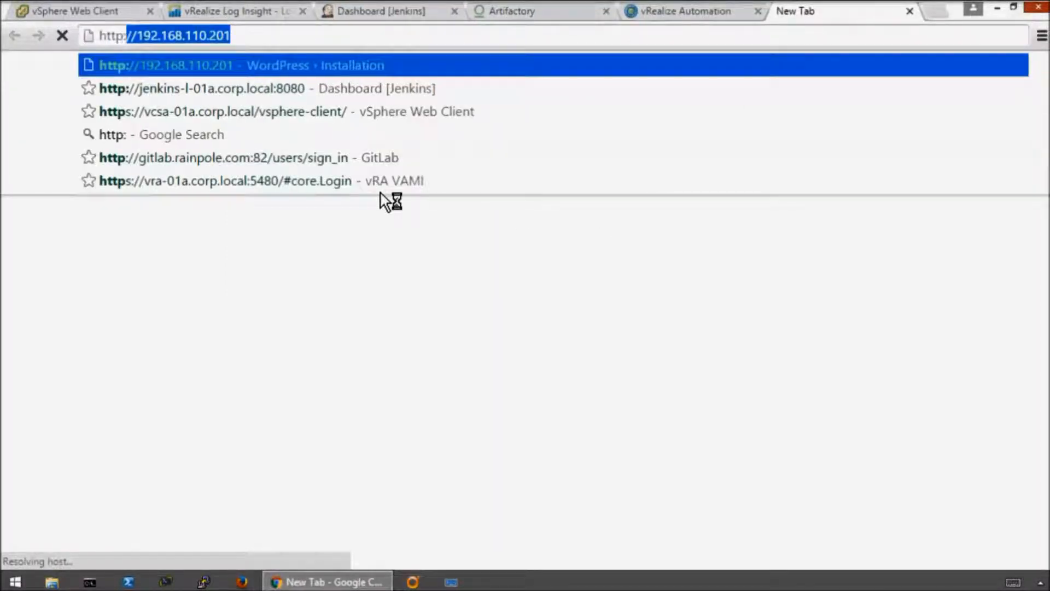
text(192.168.110.2)
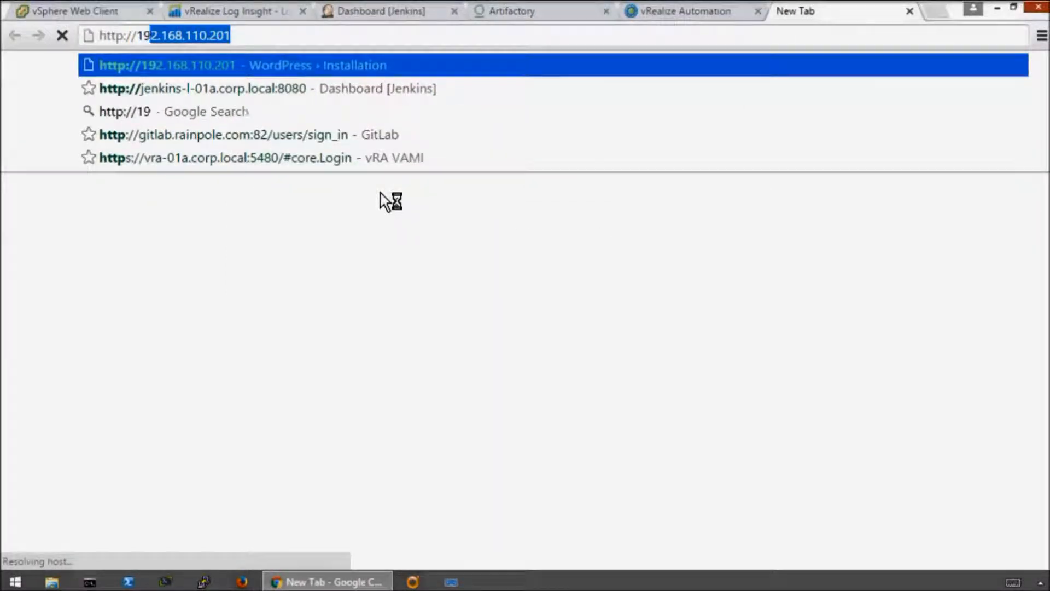
text(00)
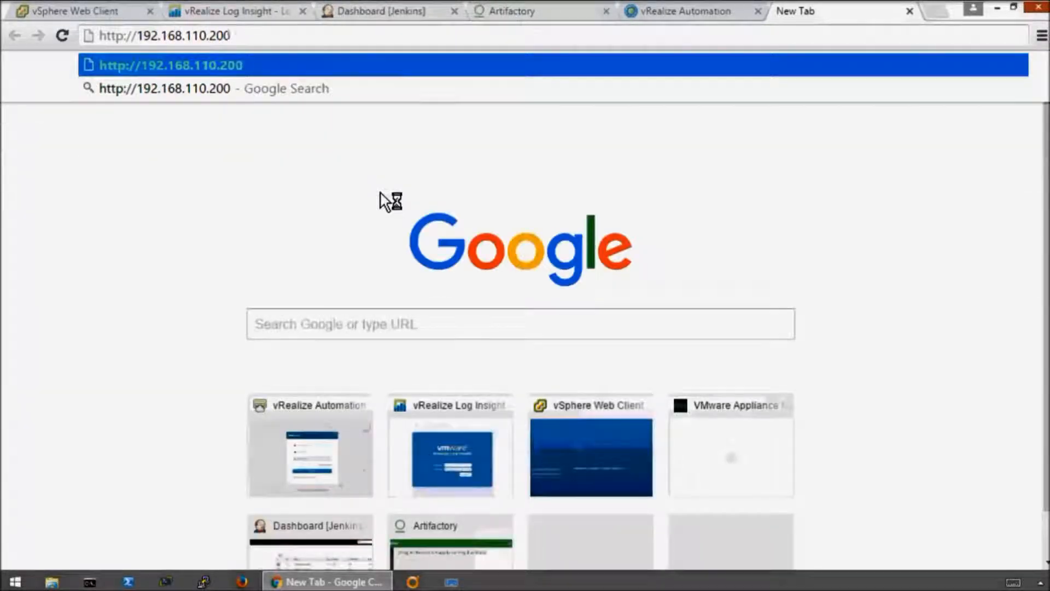
key(Return)
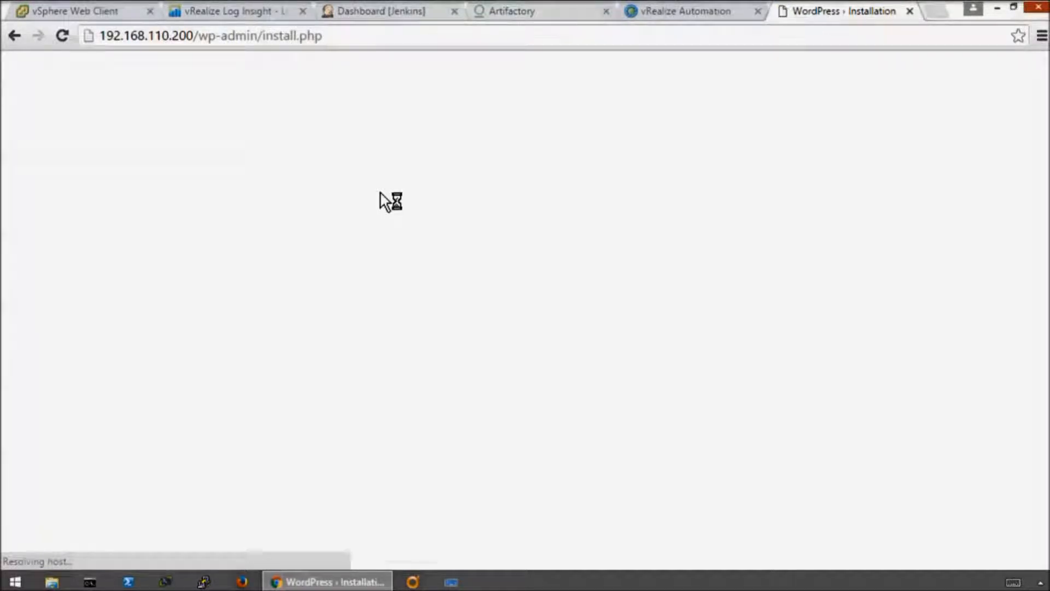
- Look through the WordPress installation page, then close its tab and the dev-003 item details
scroll(846, 350, down, 4)
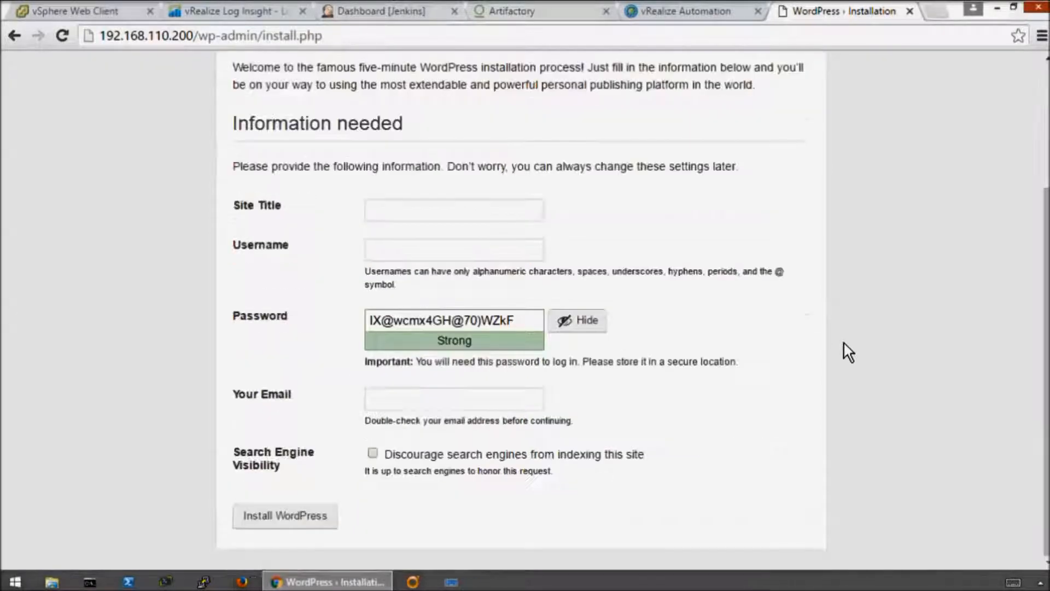
scroll(846, 350, up, 5)
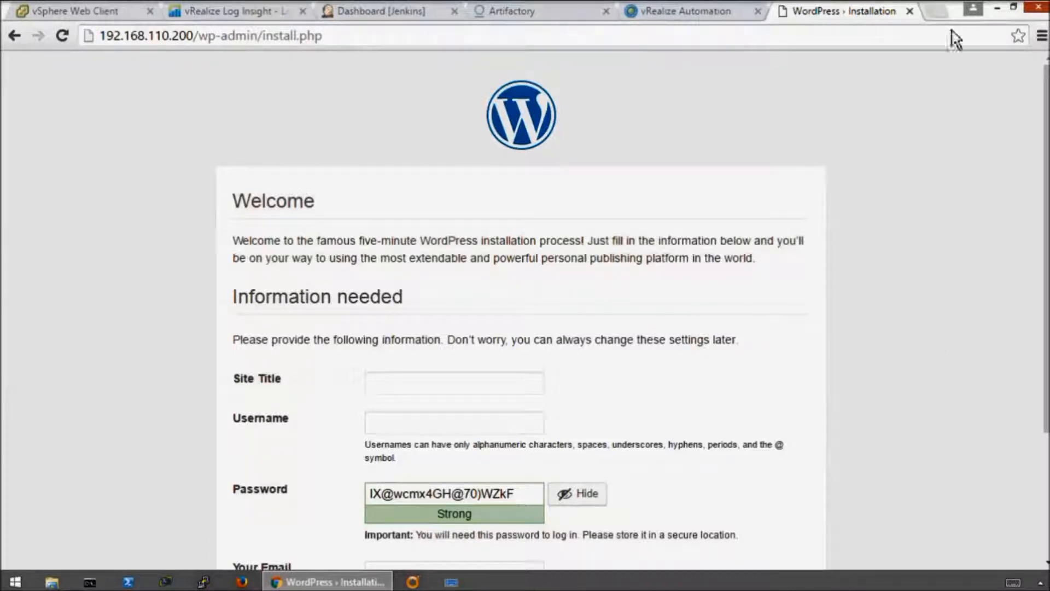
click(389, 36)
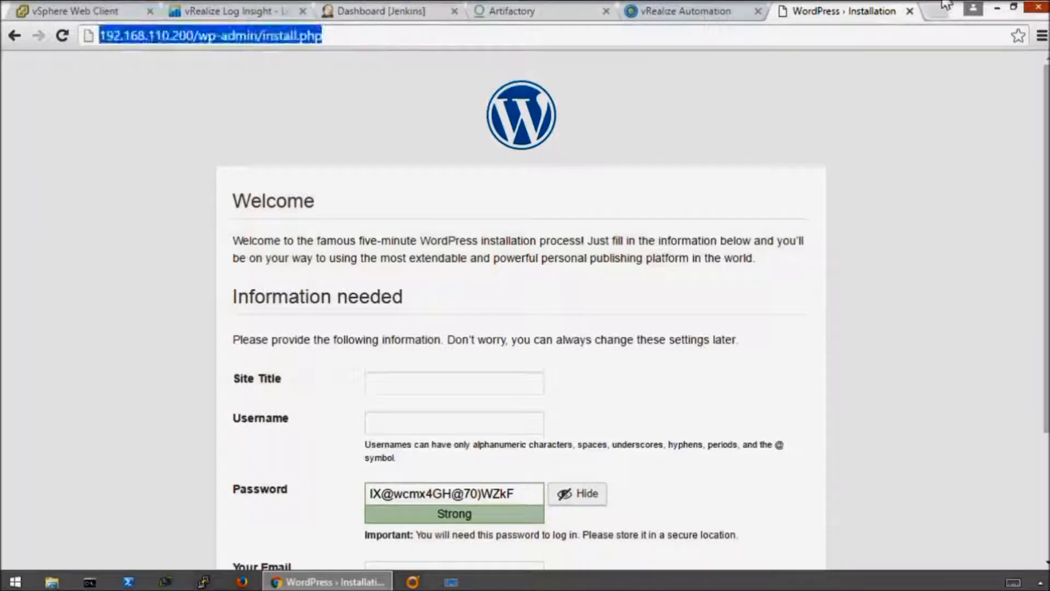
click(911, 11)
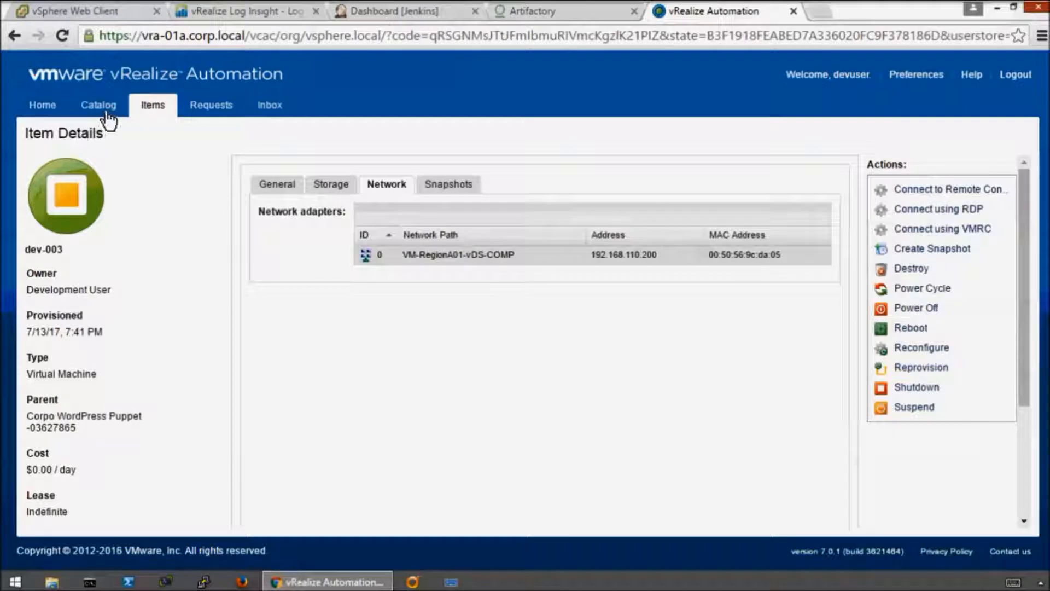
scroll(985, 406, down, 3)
click(826, 513)
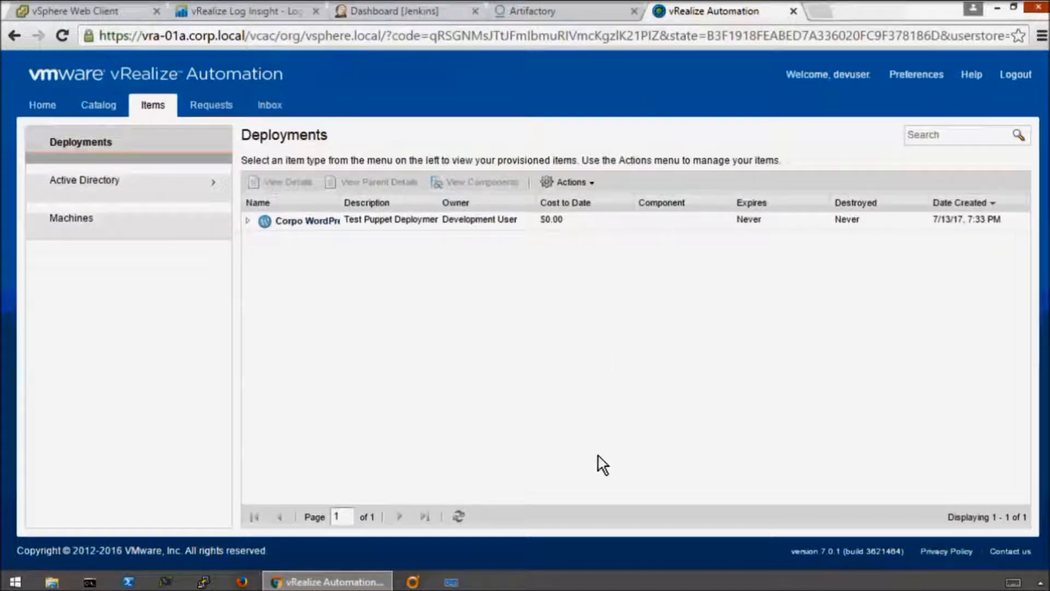
- Log out of vRealize Automation and sign back in as devuser on the corp.local domain, entering the account password
click(1016, 75)
click(540, 345)
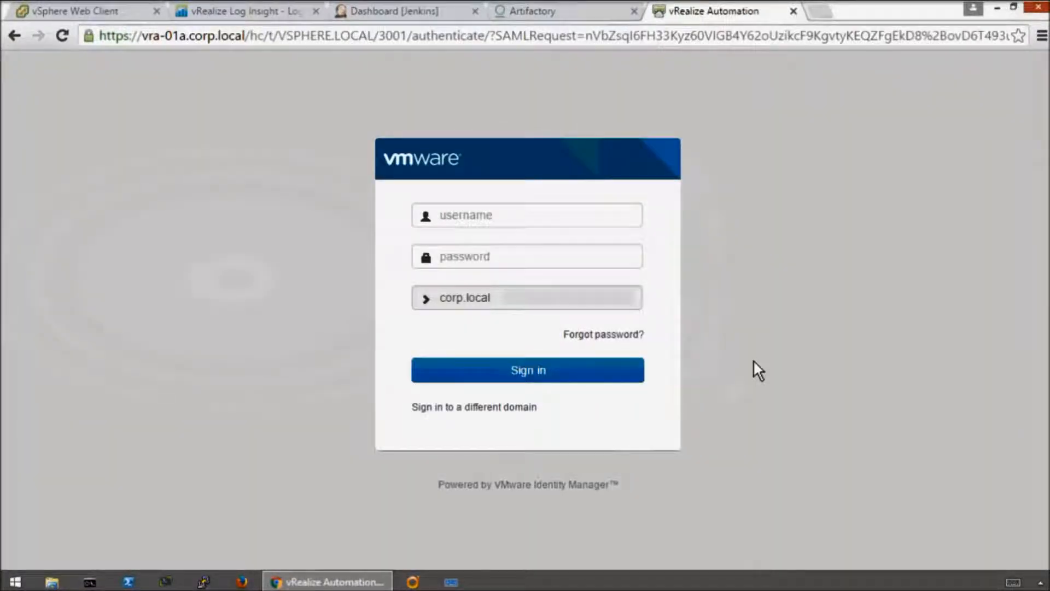
click(568, 217)
text(devuser)
key(Tab)
text(VM)
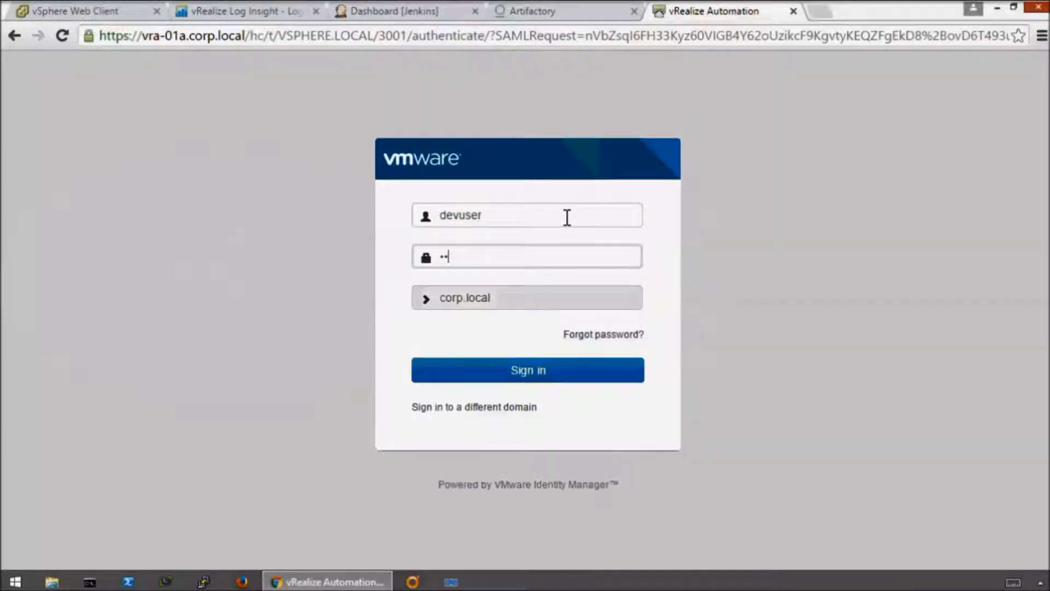
text(ware1!)
key(Return)
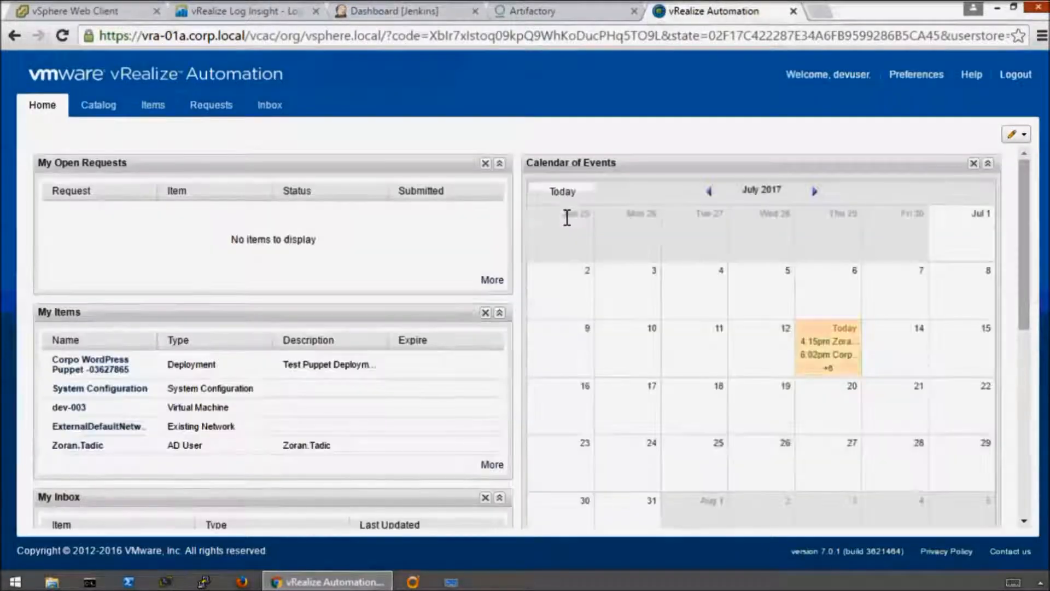
- Expand the WordPress deployment, examine the CPU and memory configuration of its dev-003 machine, and close the item details
click(153, 107)
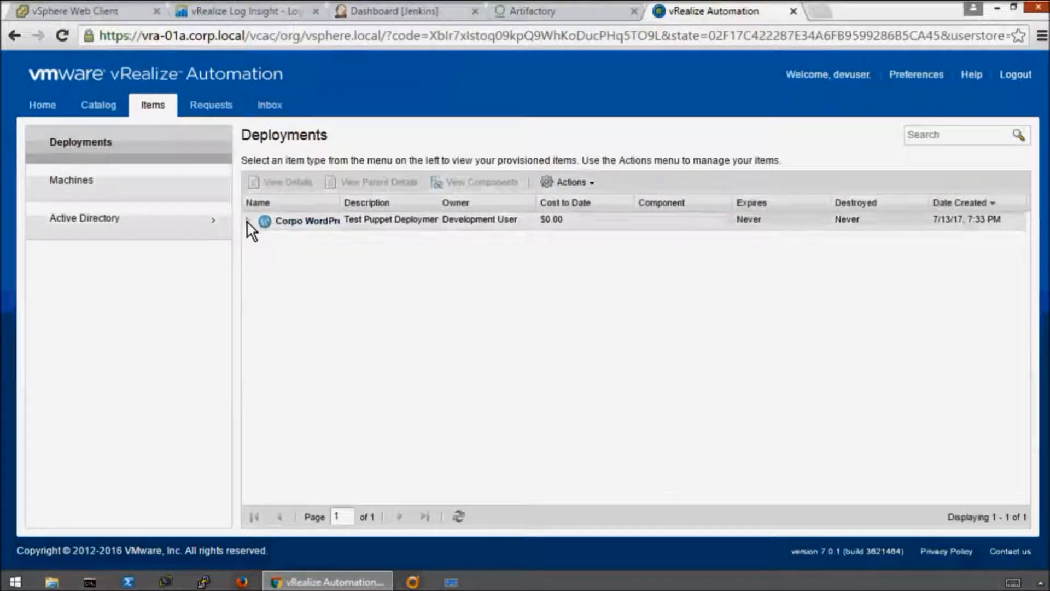
click(248, 221)
click(305, 241)
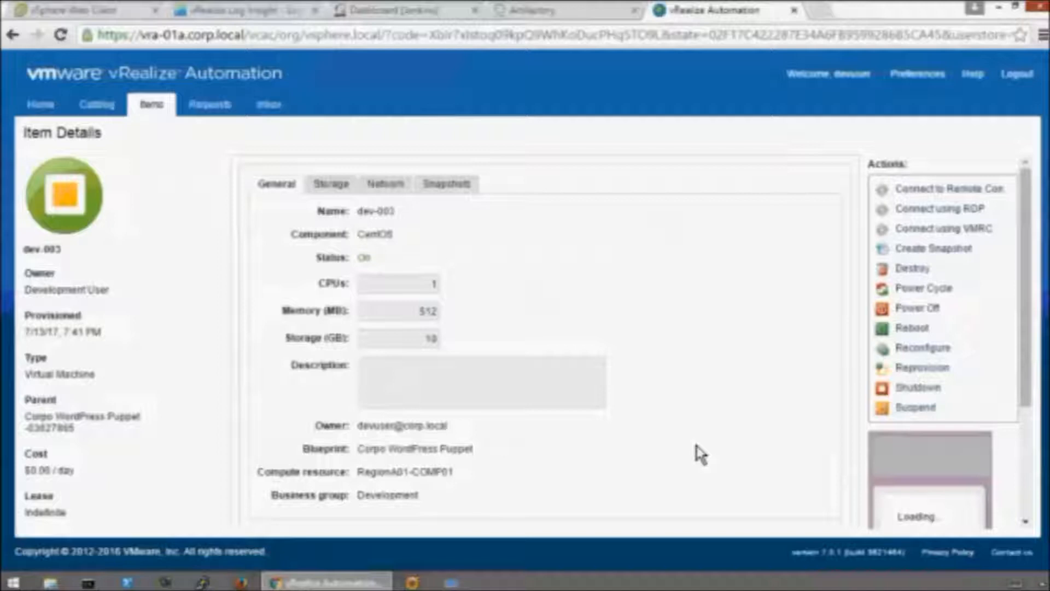
drag(457, 323, 300, 299)
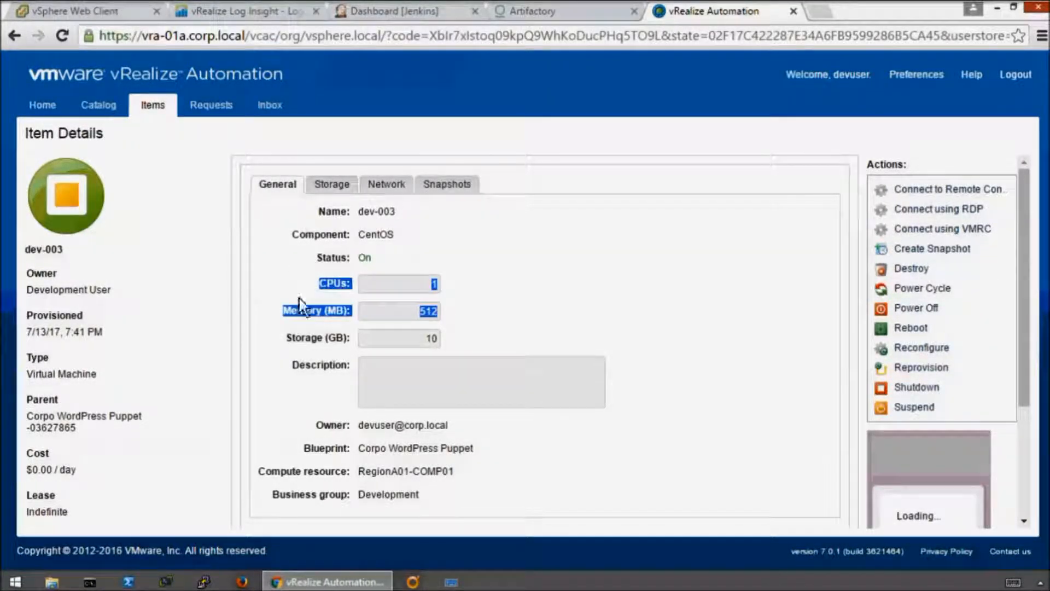
click(570, 303)
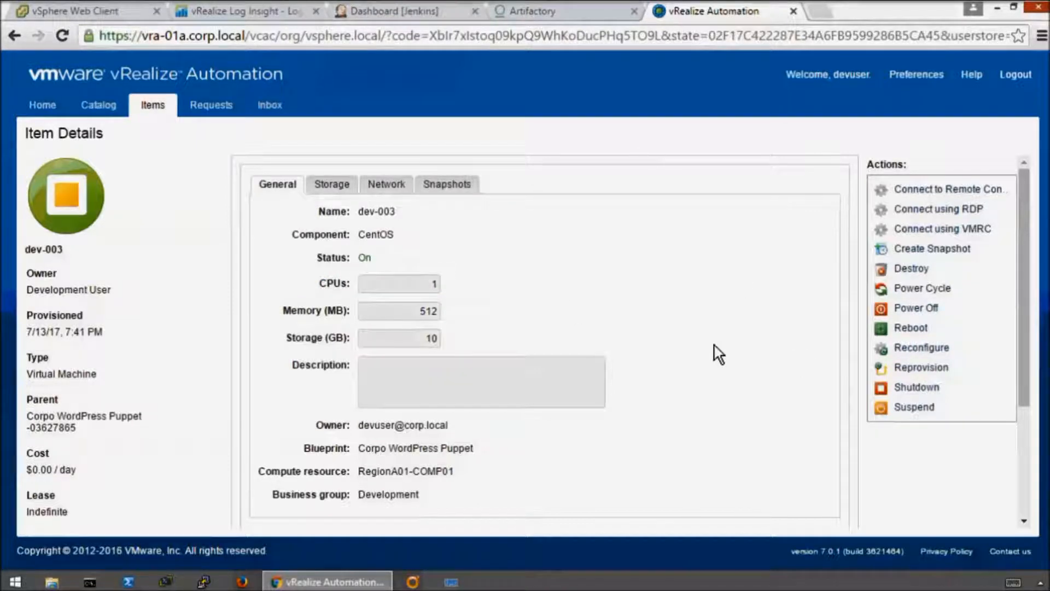
drag(1026, 328, 834, 514)
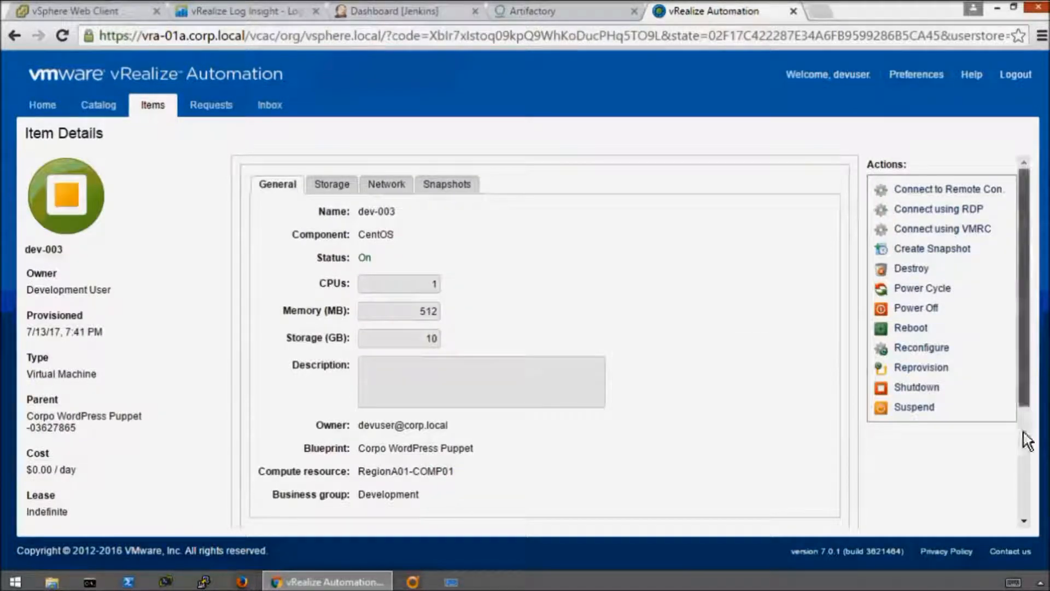
drag(1025, 411, 932, 519)
click(819, 508)
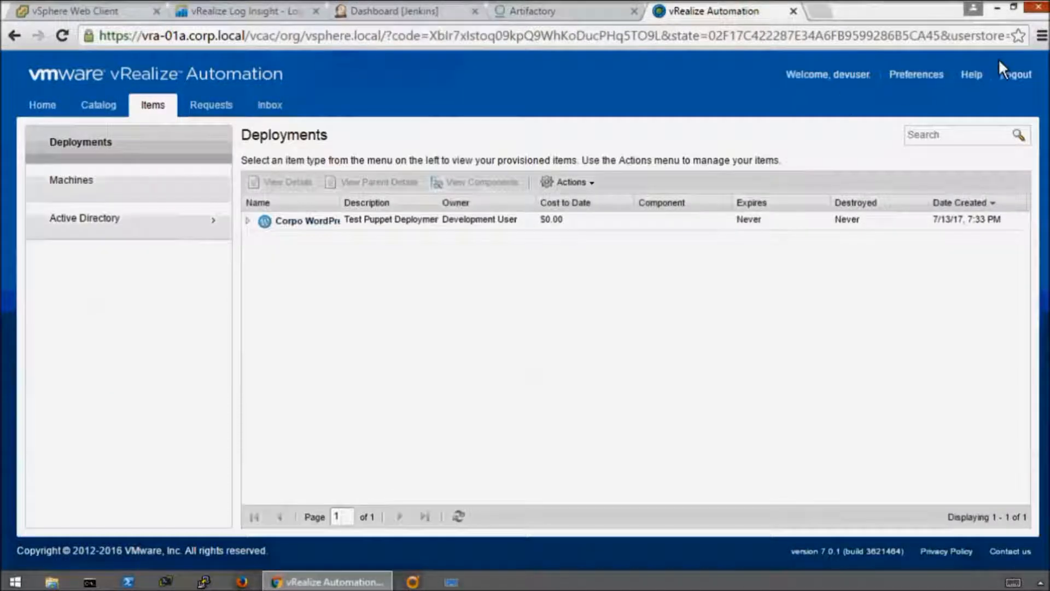
click(997, 8)
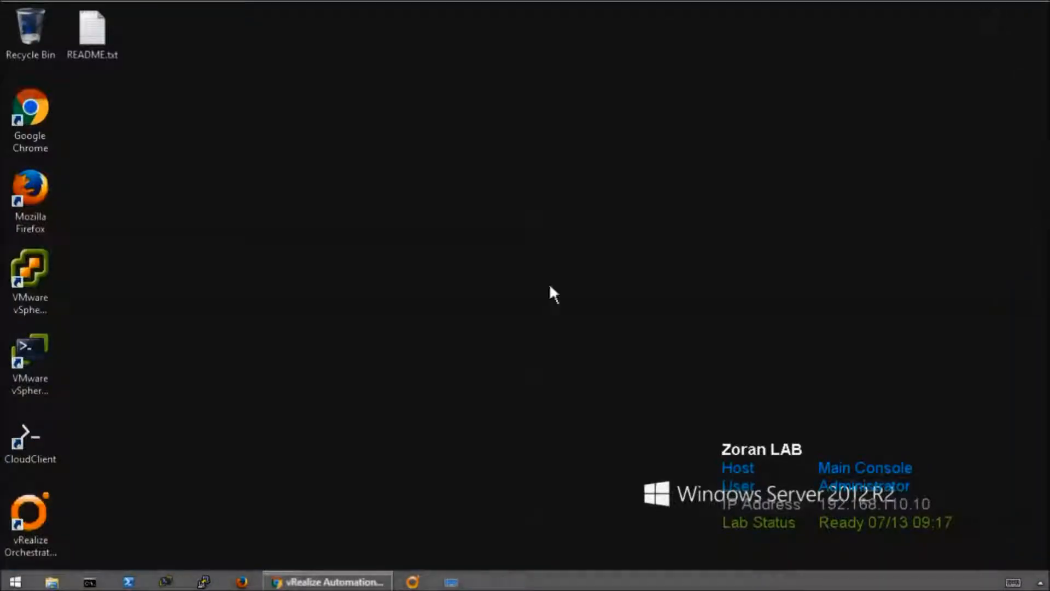
click(385, 397)
double_click(32, 440)
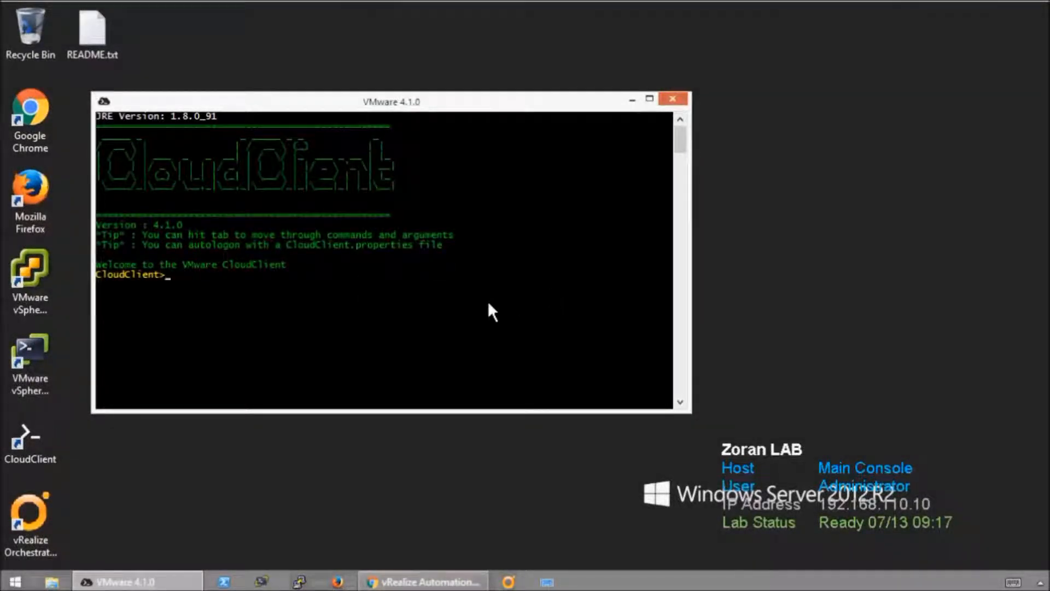
key(ctrl+r)
text(.local --server https://vra)
text(-01a.corp.local --password VMware1!)
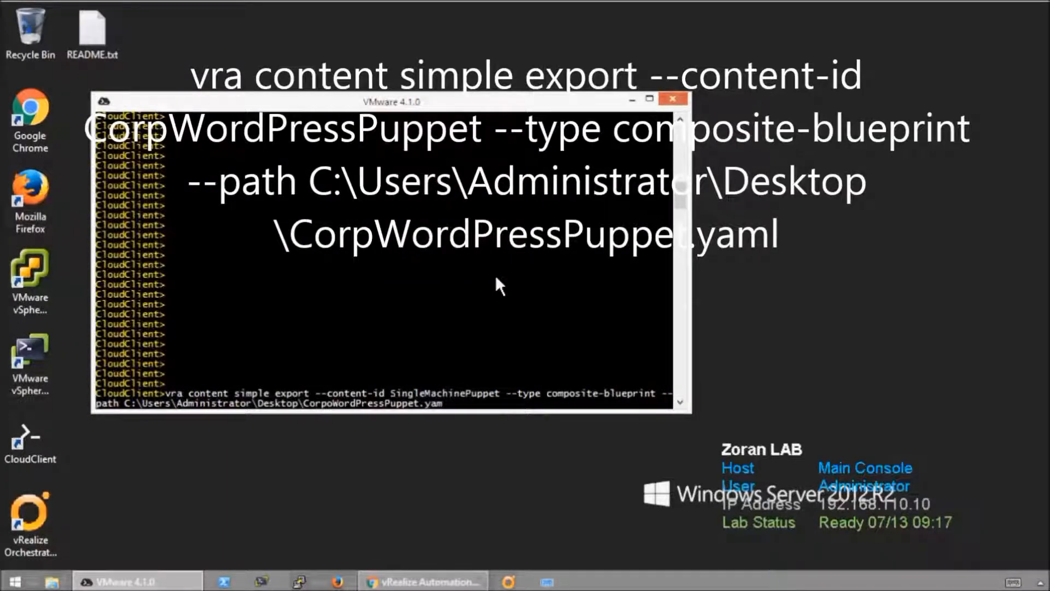
- Export the SingleMachinePuppet composite blueprint to C:\Users\Administrator\Desktop\CorpoWordPressPuppet.yam and open the exported file in Notepad++
key(Return)
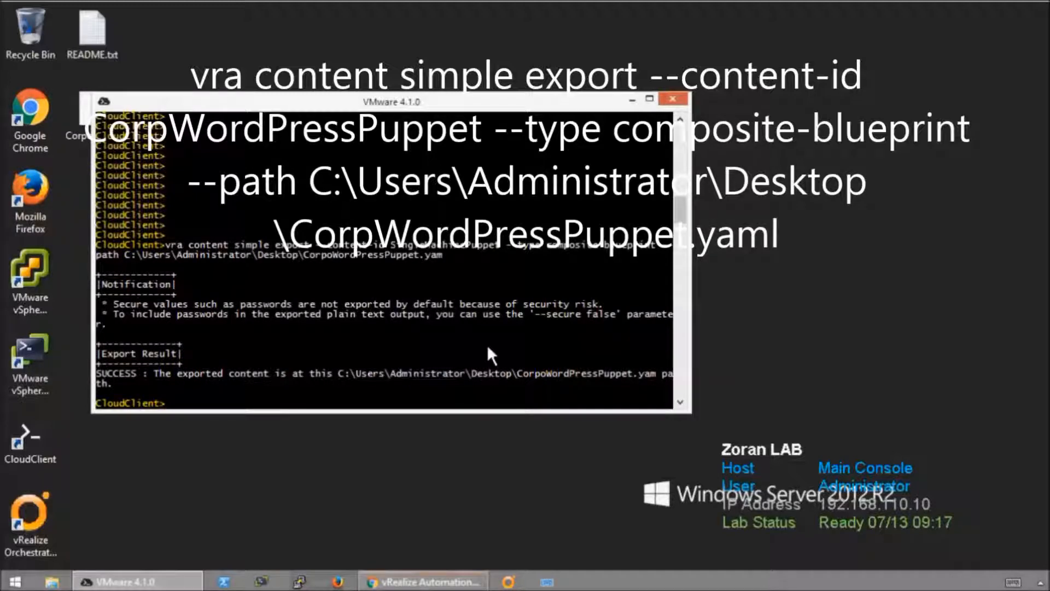
click(633, 100)
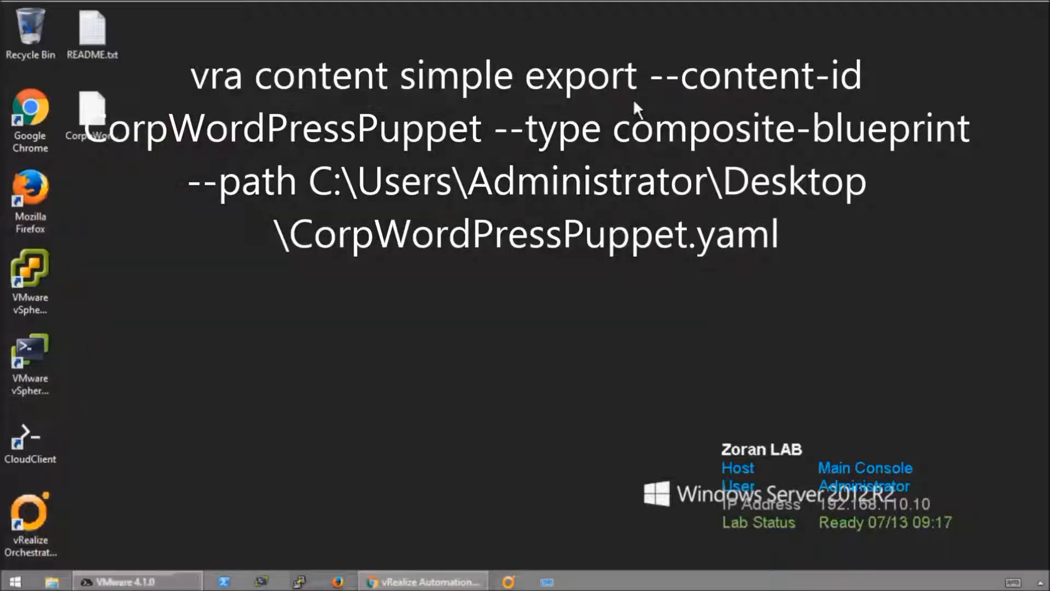
click(104, 106)
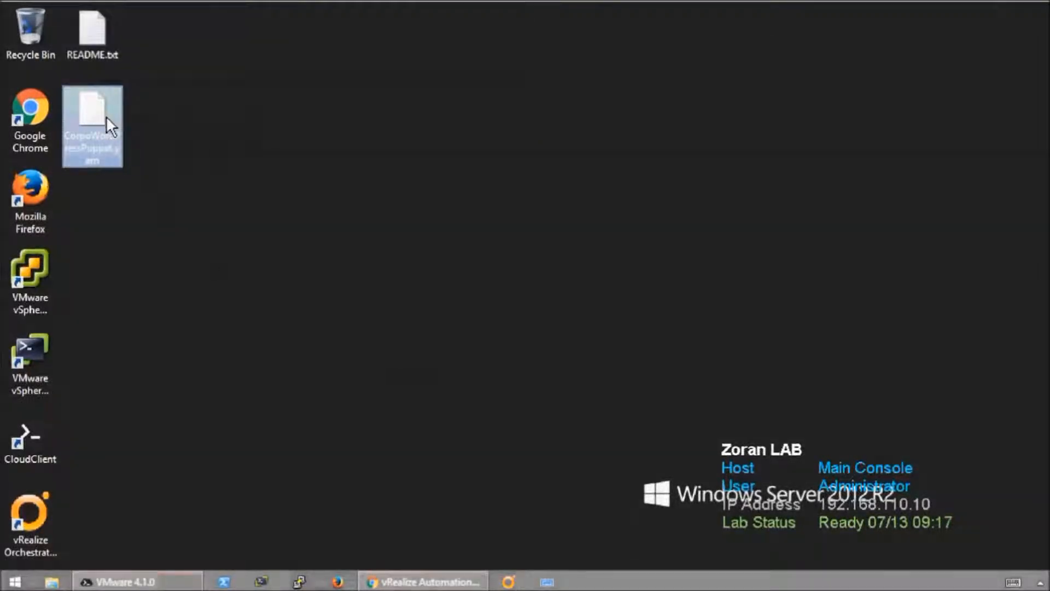
right_click(107, 116)
click(203, 145)
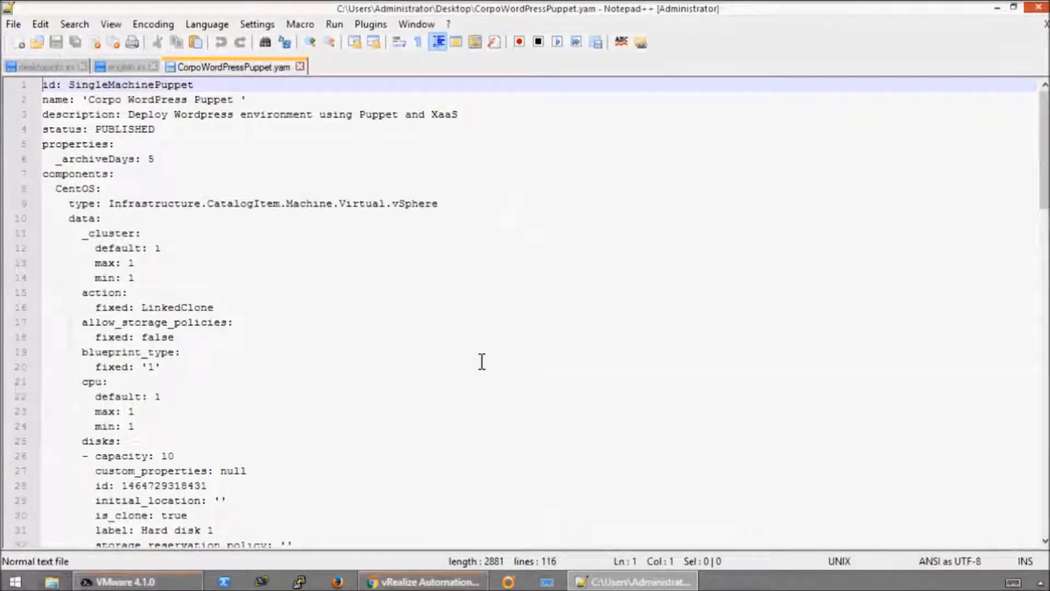
- Set the default, max and min values in the CentOS component's cpu section to 2
scroll(493, 356, down, 12)
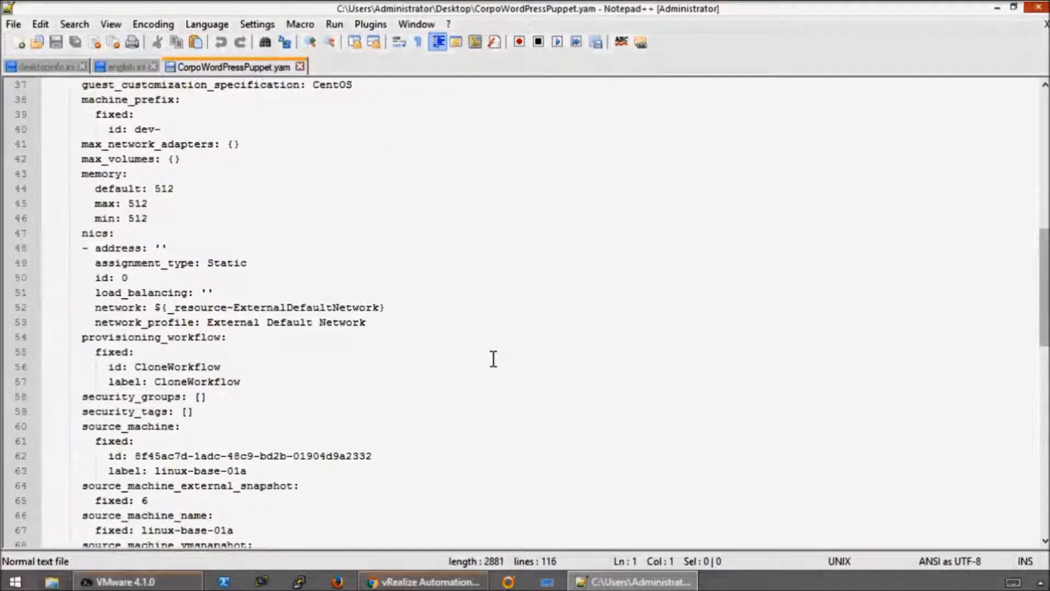
scroll(493, 360, down, 12)
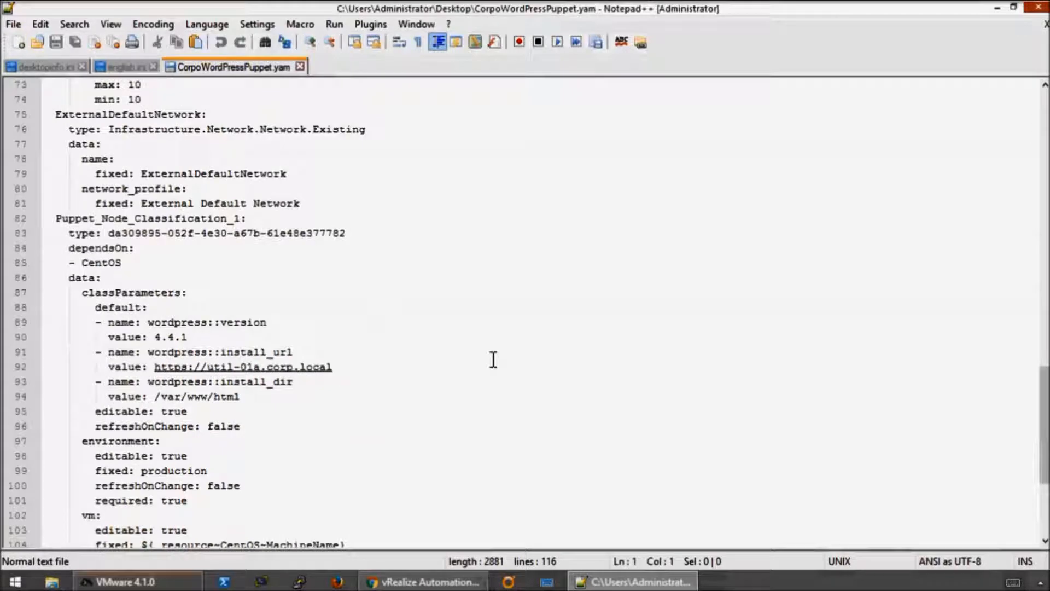
scroll(494, 360, up, 20)
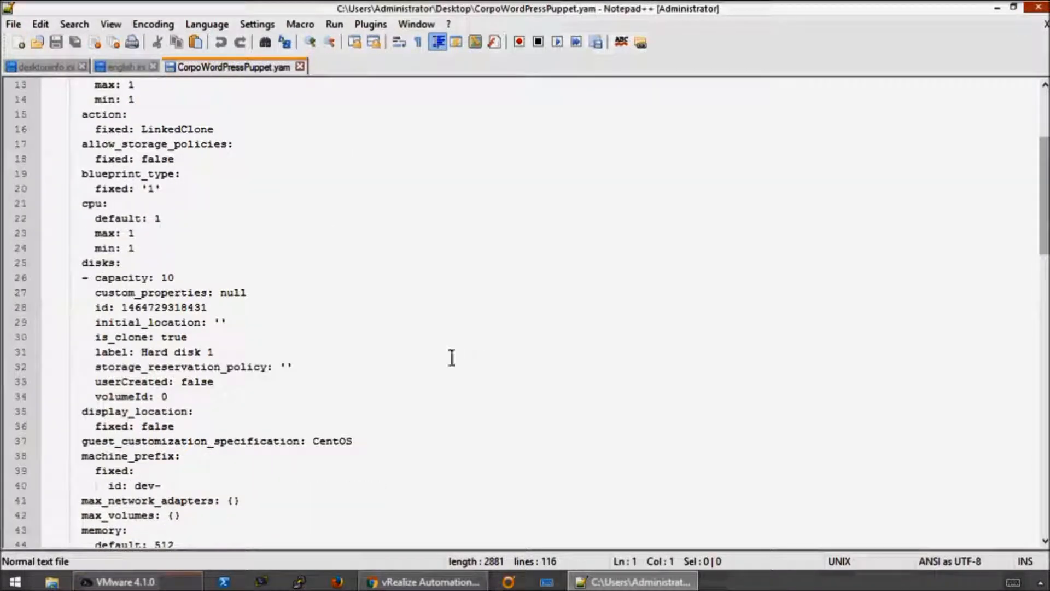
click(171, 219)
key(Down)
key(Down)
key(Up)
key(Up)
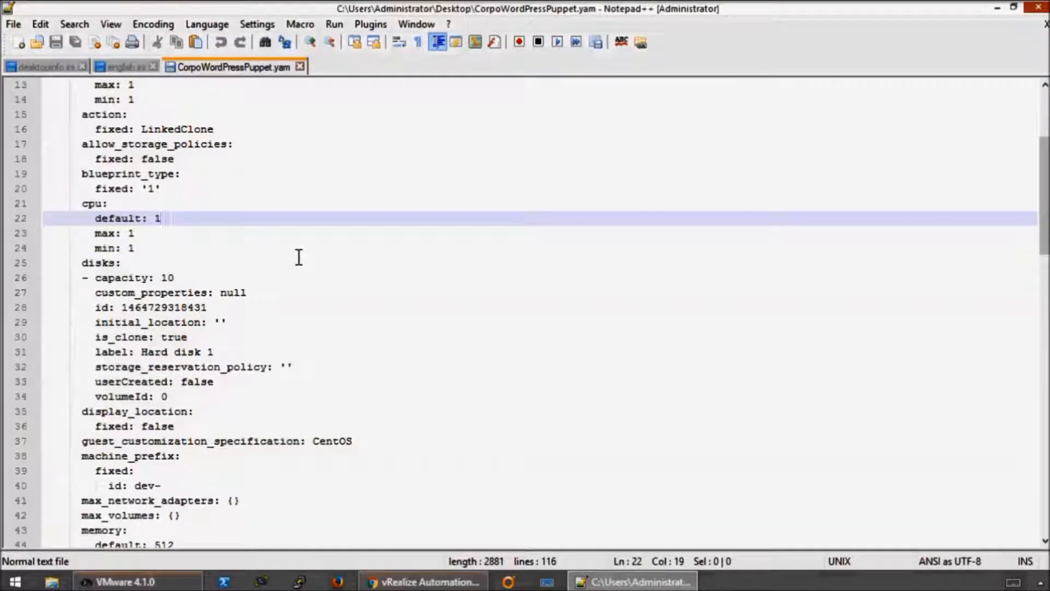
key(BackSpace)
text(2)
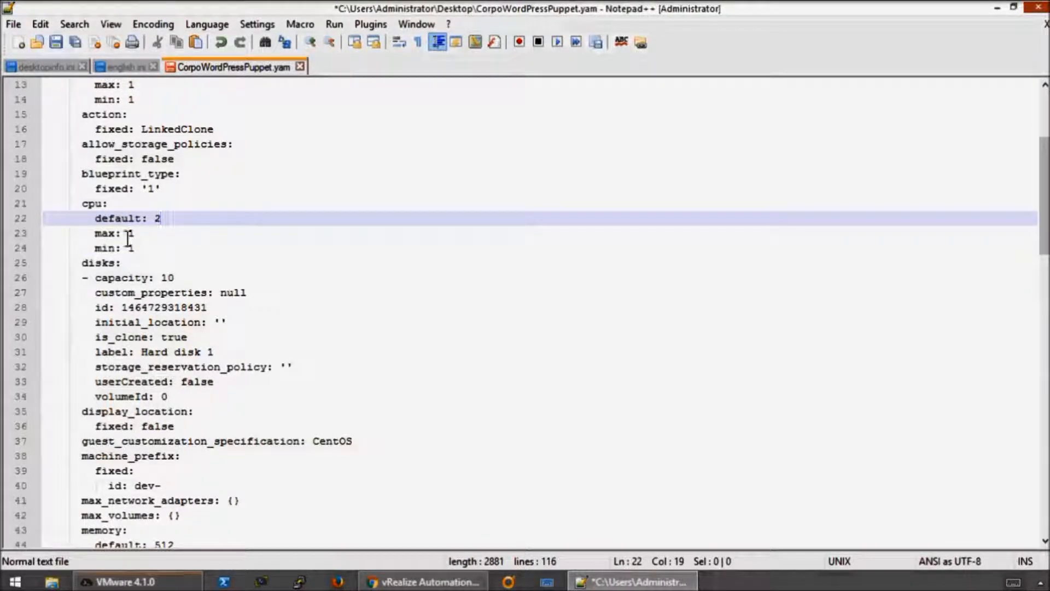
click(139, 234)
key(BackSpace)
text(2)
click(151, 247)
key(BackSpace)
text(2)
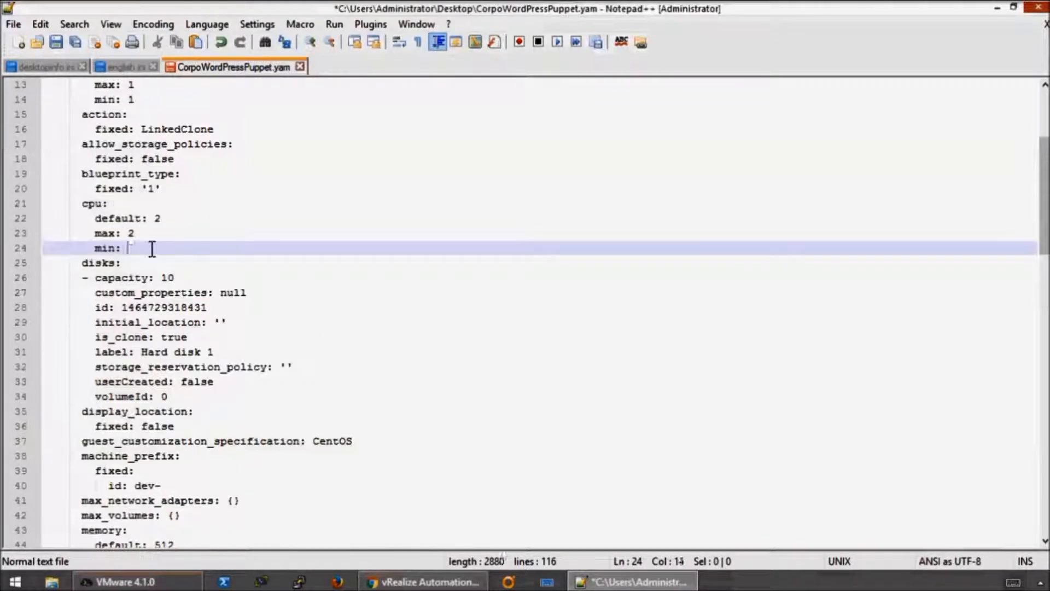
text(2)
- Set the default, max and min values in the CentOS component's memory section to 1024
scroll(329, 333, down, 4)
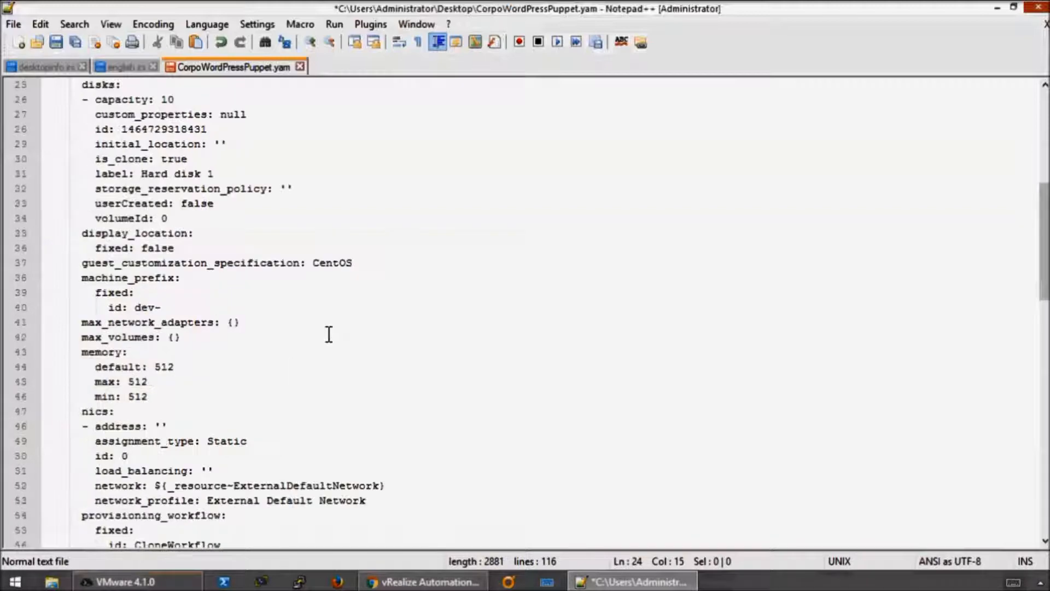
click(184, 366)
key(BackSpace)
key(BackSpace)
key(BackSpace)
text(1024)
click(168, 382)
key(BackSpace)
key(BackSpace)
key(BackSpace)
text(1024)
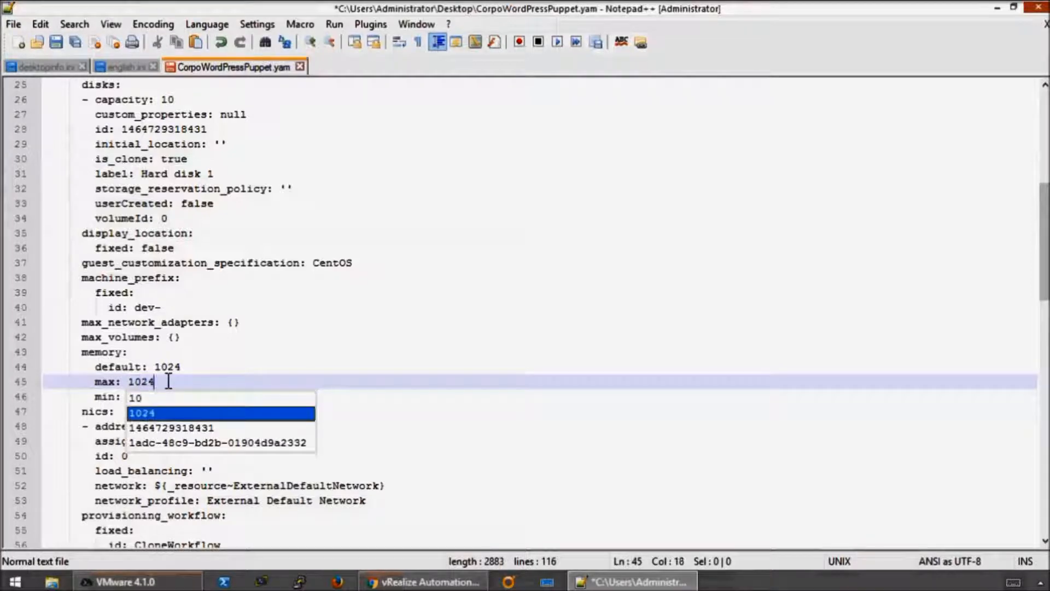
click(193, 398)
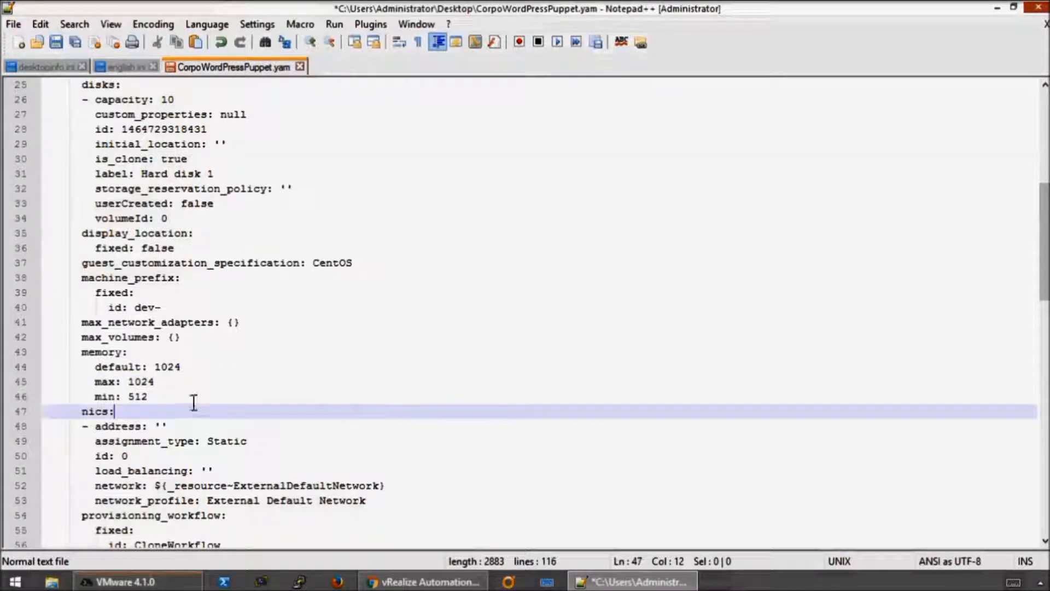
key(BackSpace)
key(BackSpace)
key(BackSpace)
text(1024)
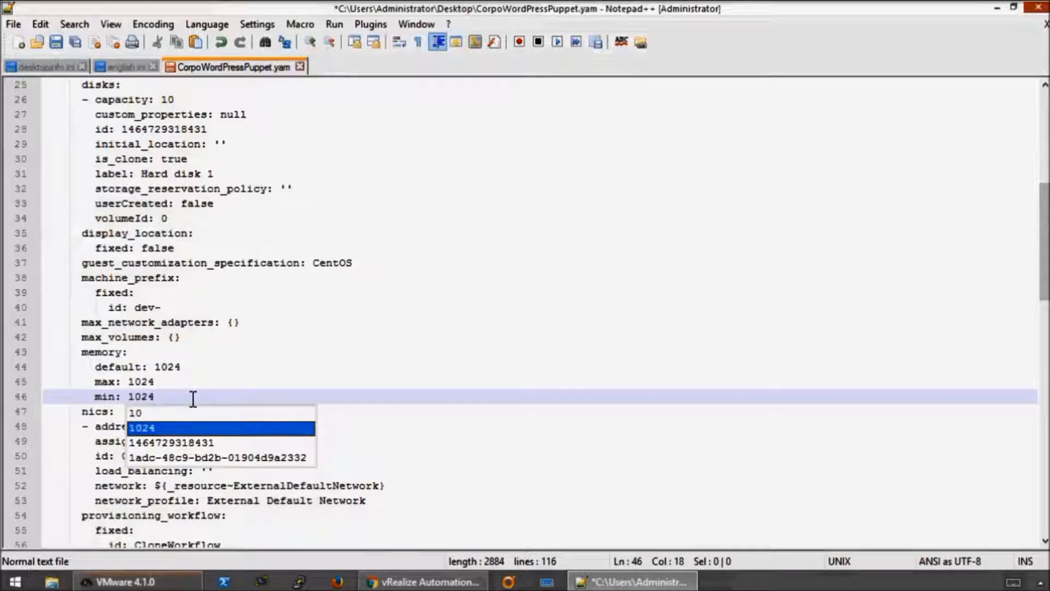
key(Escape)
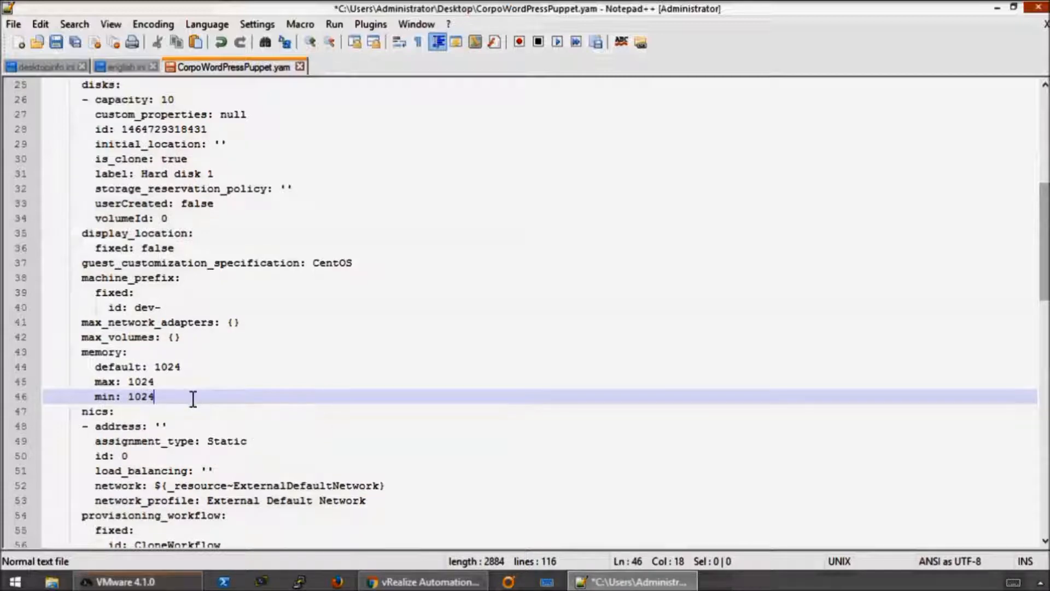
- Save the edited CorpoWordPressPuppet.yam blueprint file and close Notepad++
click(339, 417)
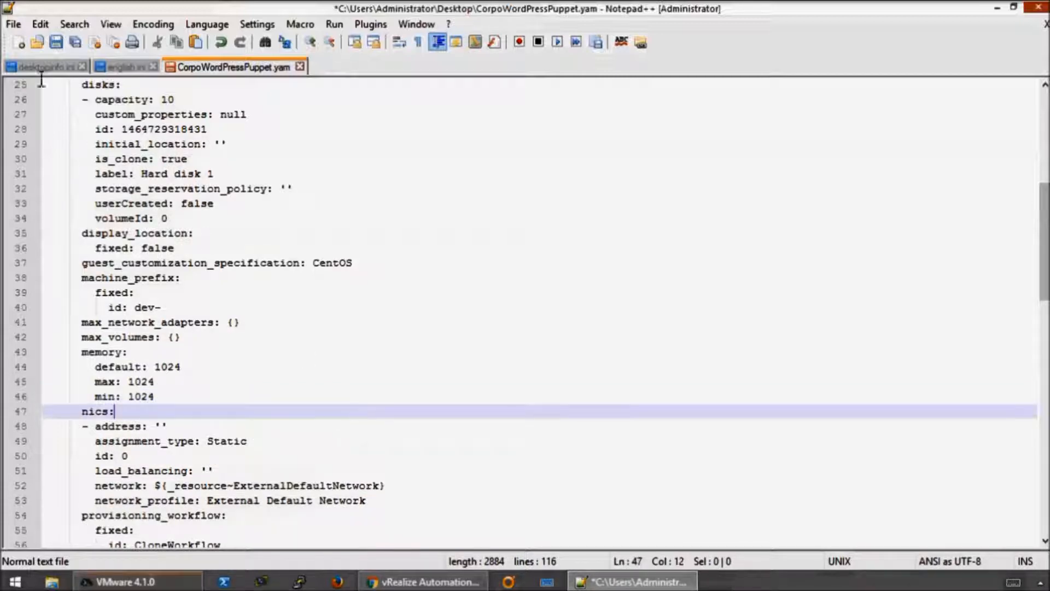
click(57, 38)
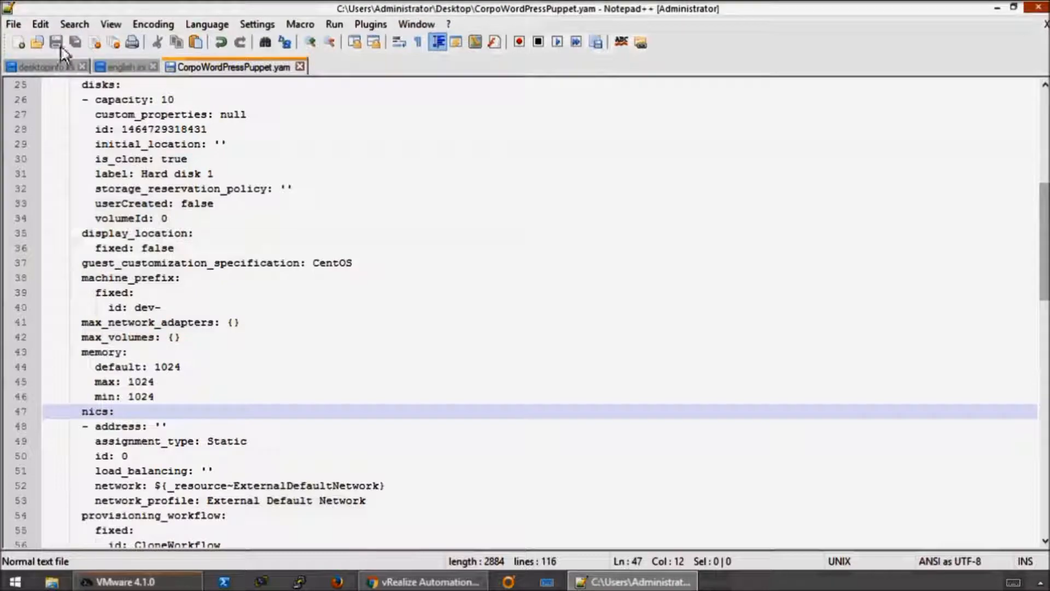
click(1039, 8)
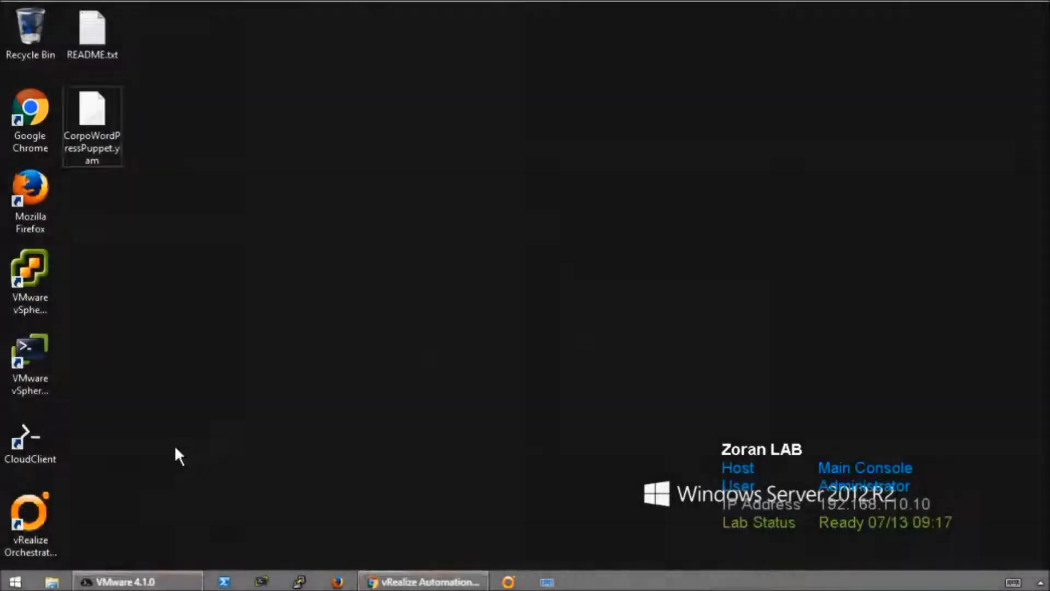
- In CloudClient, import C:\Users\Administrator\Desktop\CorpoWordPressPuppet.yaml as content of type composite-blueprint
click(126, 581)
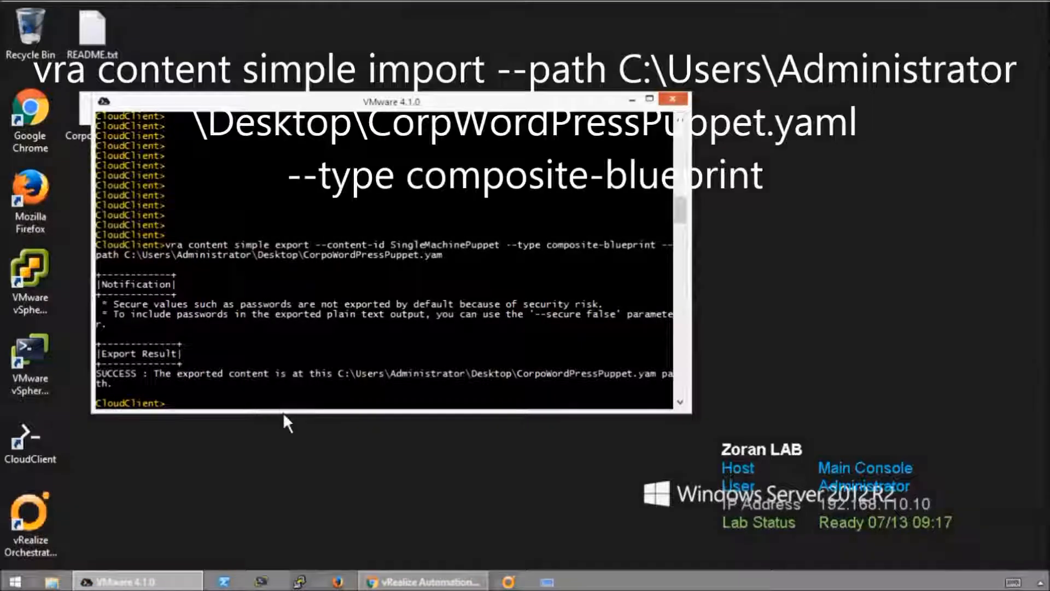
click(313, 435)
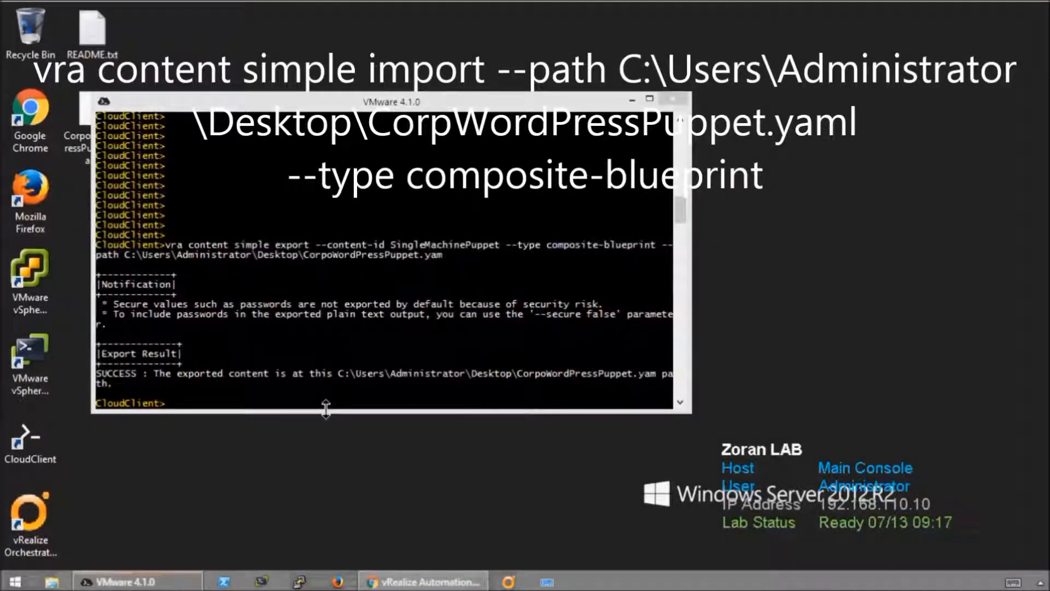
drag(326, 413, 326, 453)
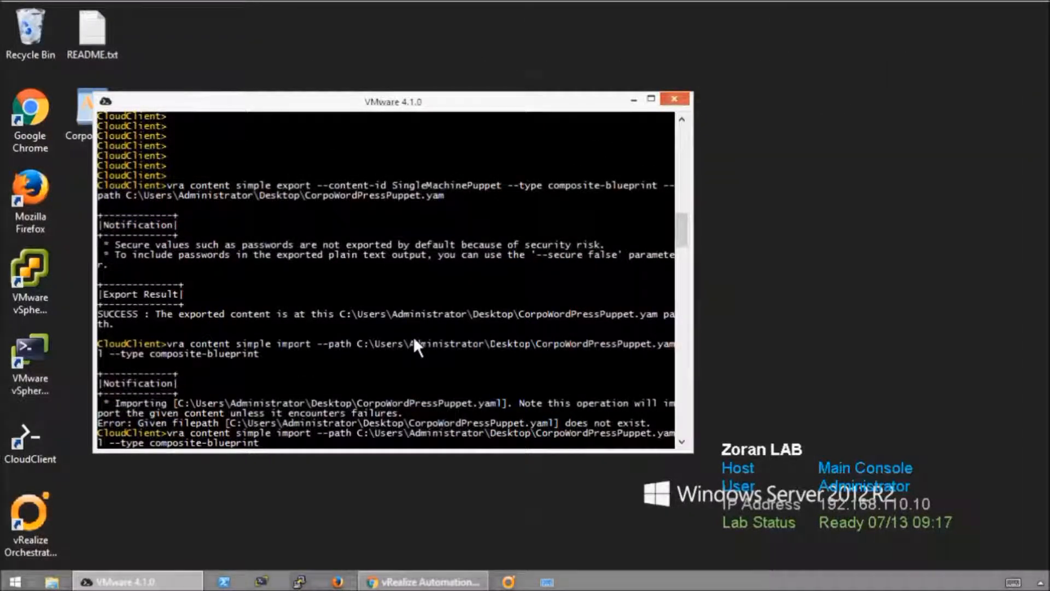
key(Return)
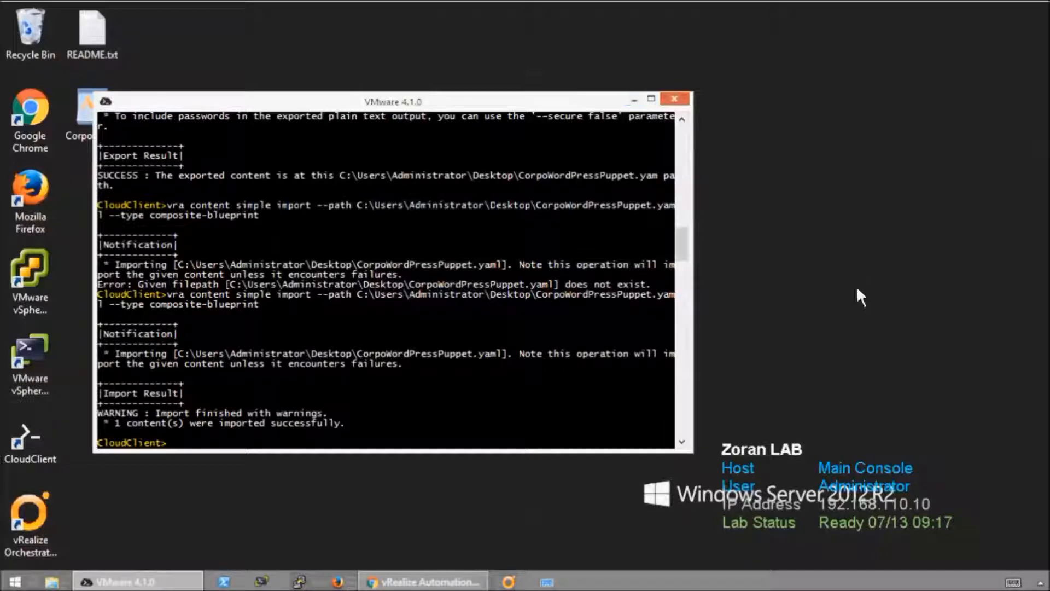
- Switch to vRealize Automation in Chrome, cancel editing the Corpo WordPress Puppet blueprint and log out of the cloudadmin session
click(454, 581)
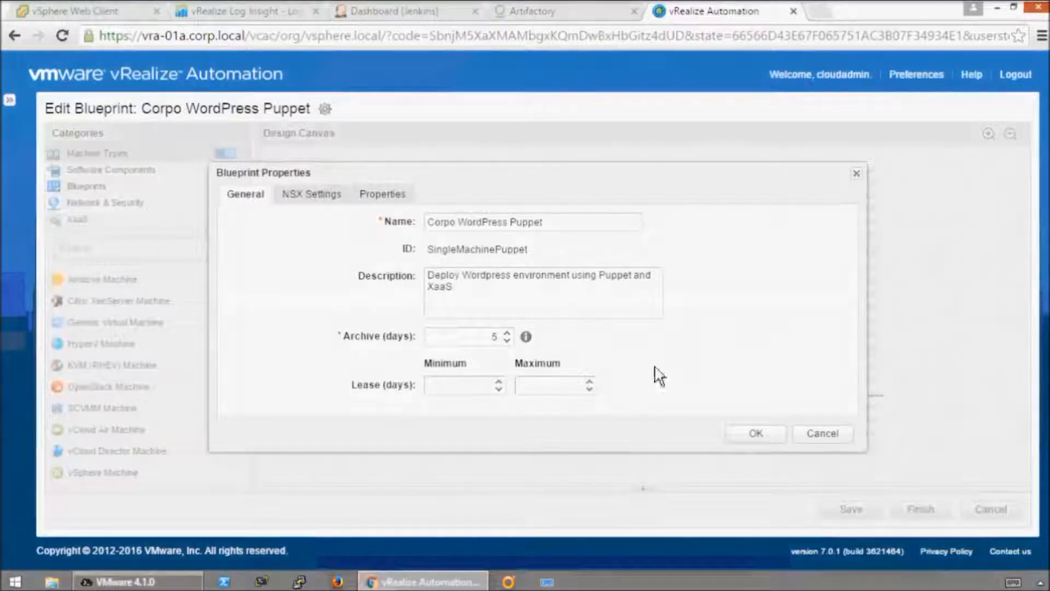
click(832, 433)
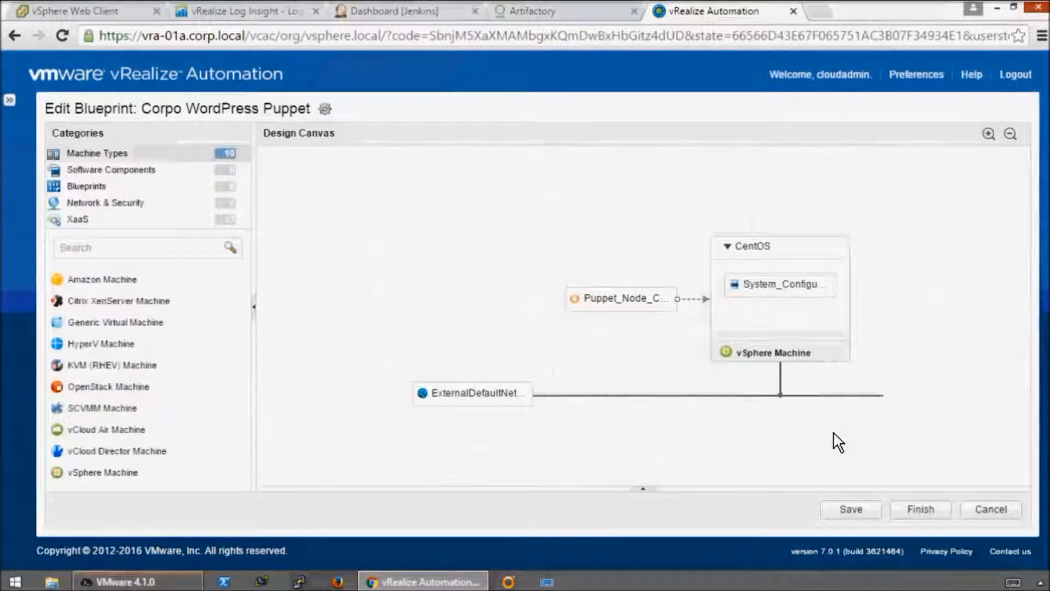
click(1014, 74)
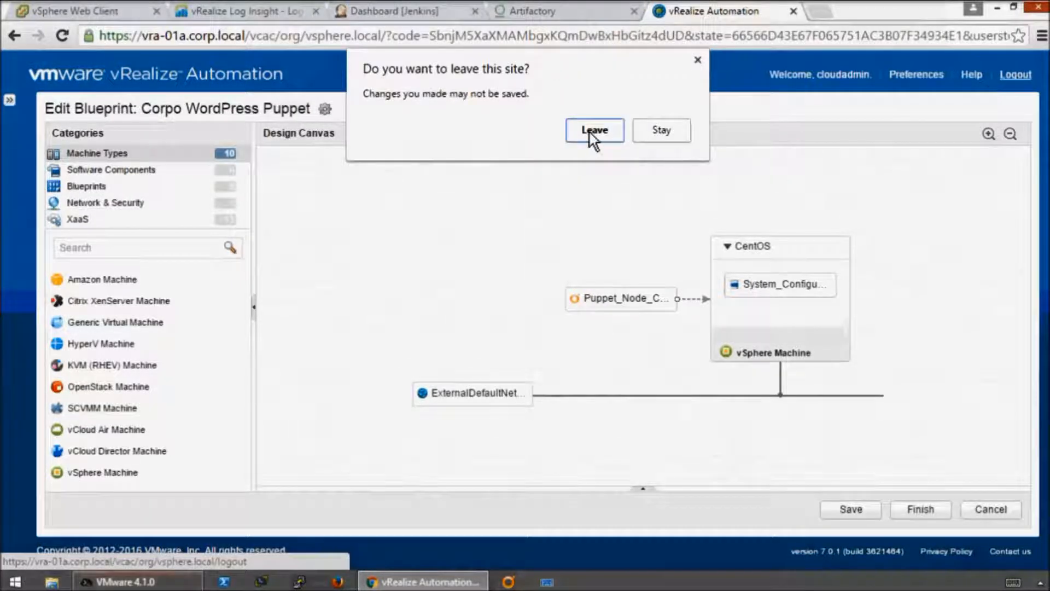
click(698, 60)
click(995, 508)
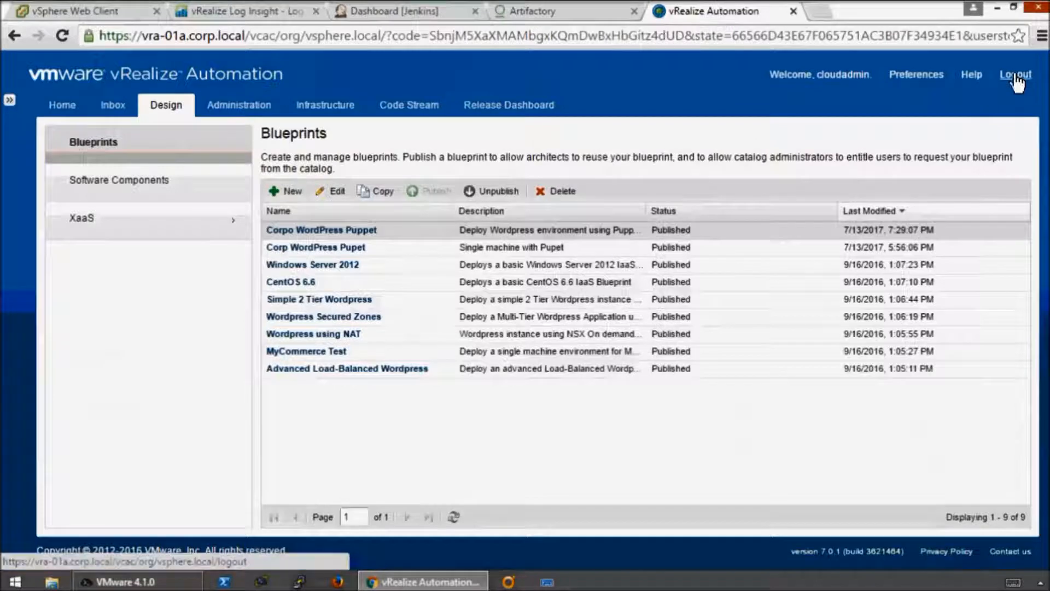
click(1017, 75)
- Return to the login page and sign in to the corp.local domain as devuser with the account password
click(549, 347)
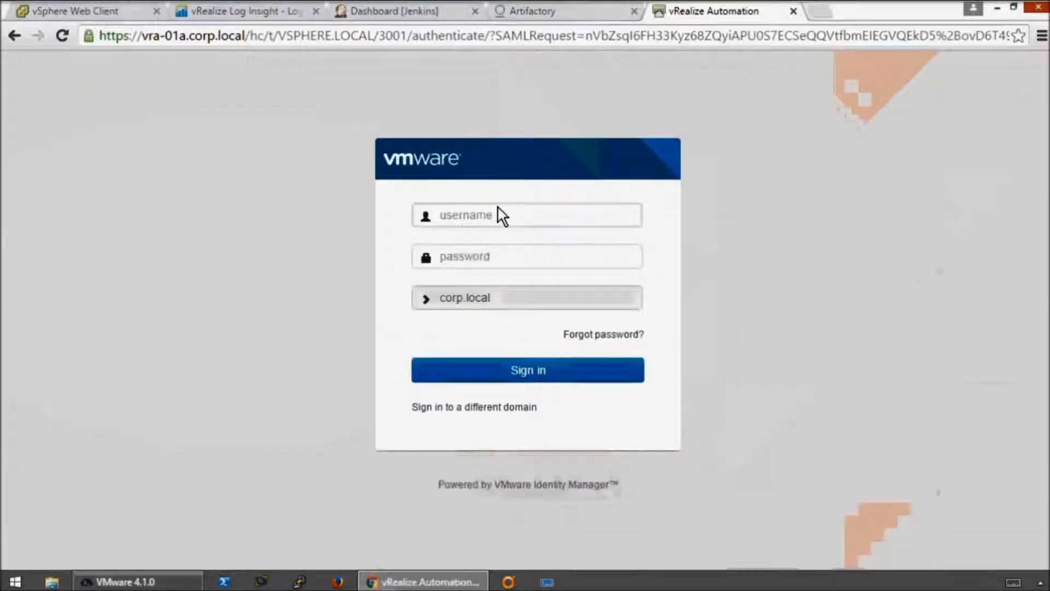
text(devuser)
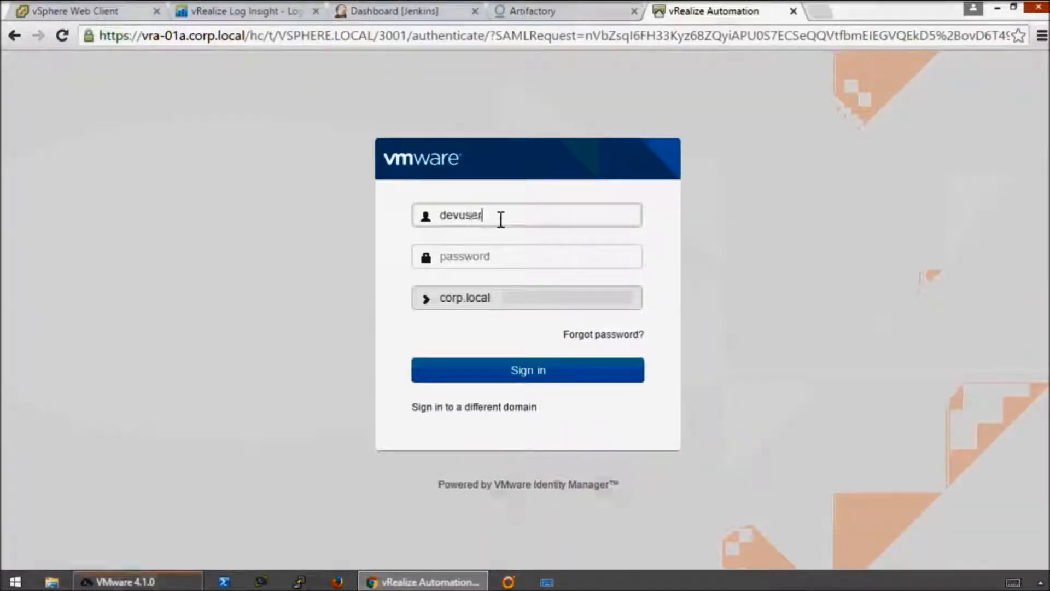
key(Tab)
text(VMware1)
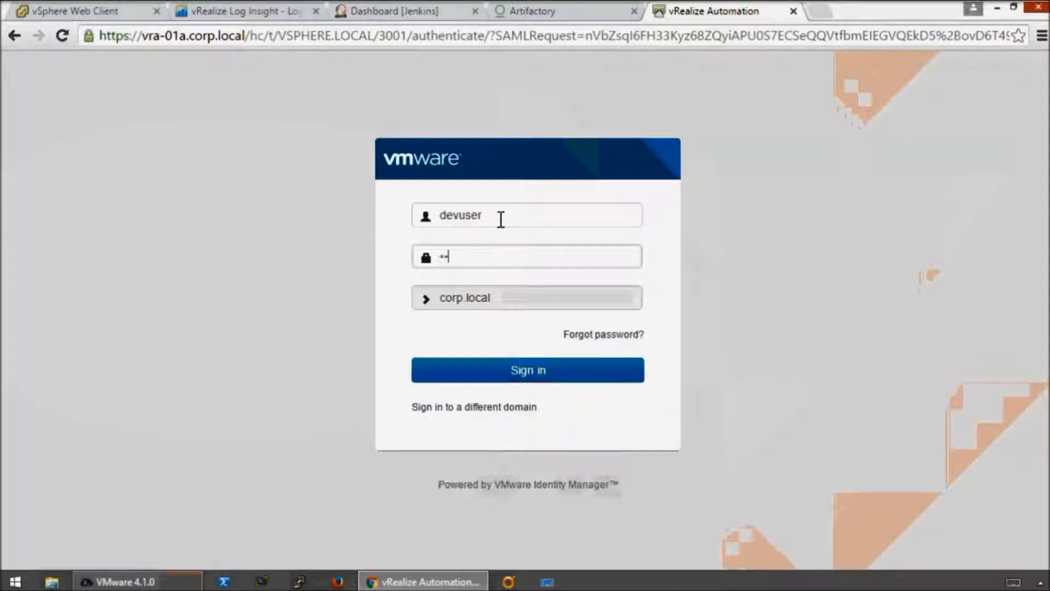
click(518, 370)
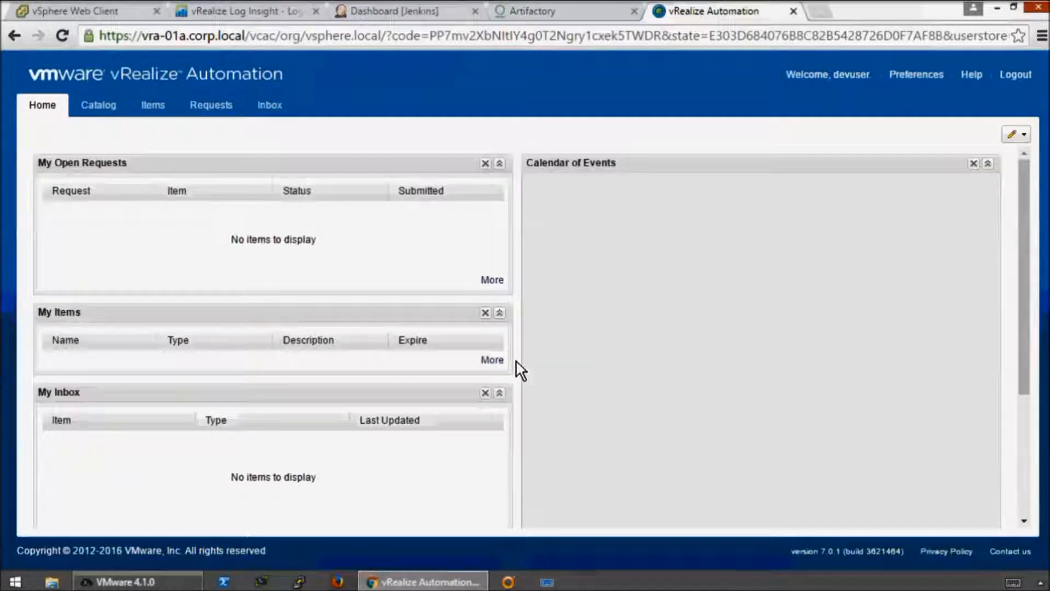
- Open a new catalog request for Corpo WordPress Puppet and check the CentOS machine's CPU and memory values
click(96, 106)
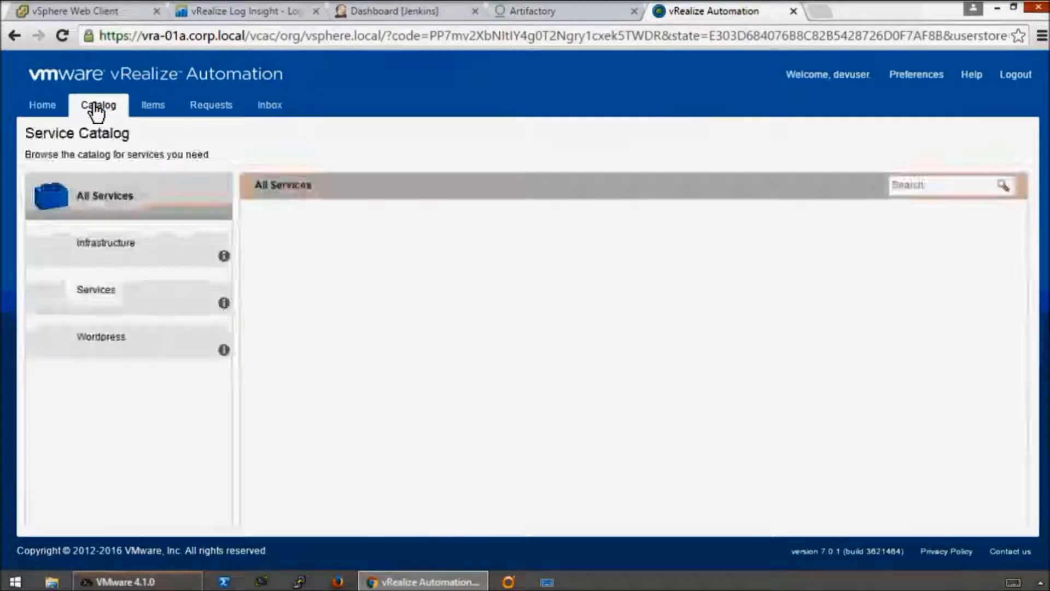
click(820, 294)
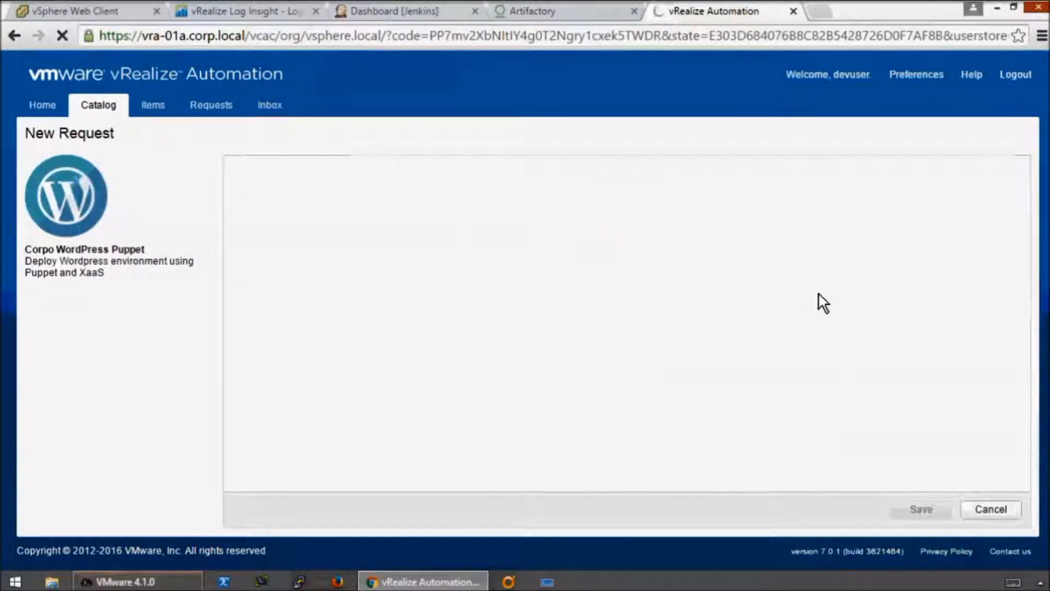
click(255, 220)
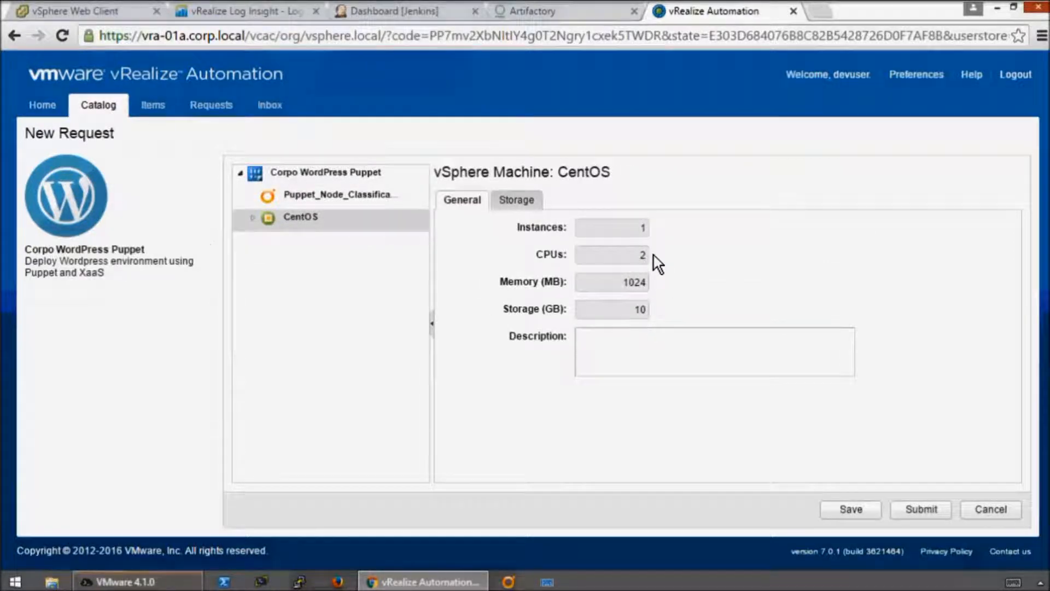
click(252, 218)
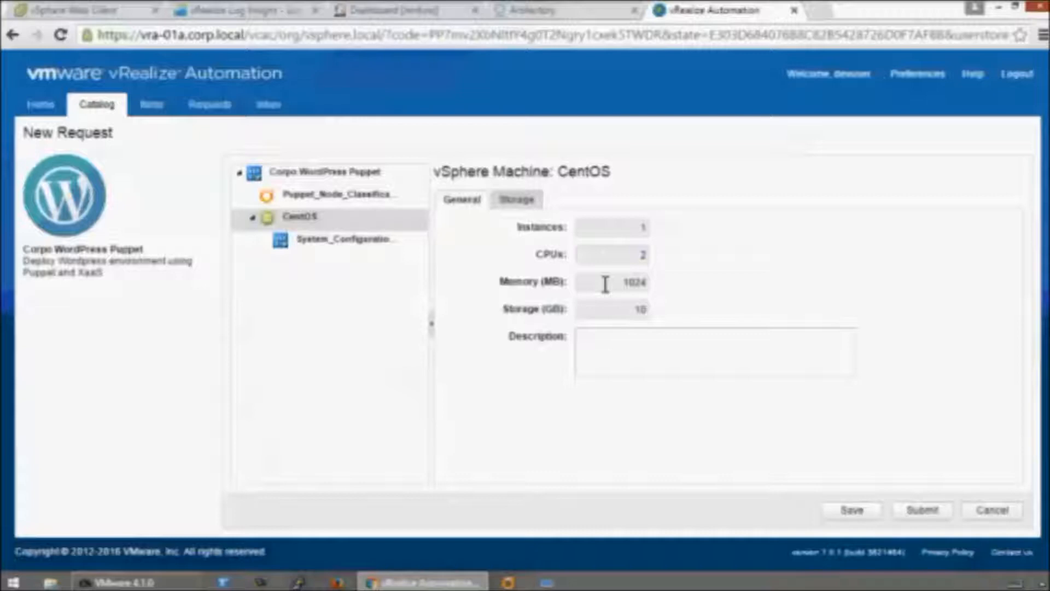
drag(605, 284, 607, 251)
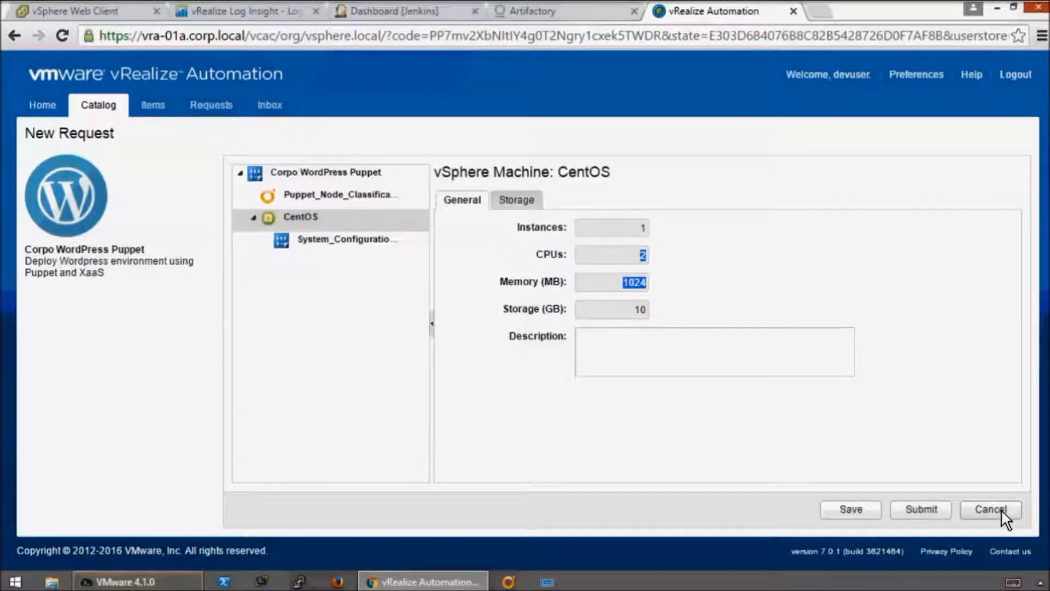